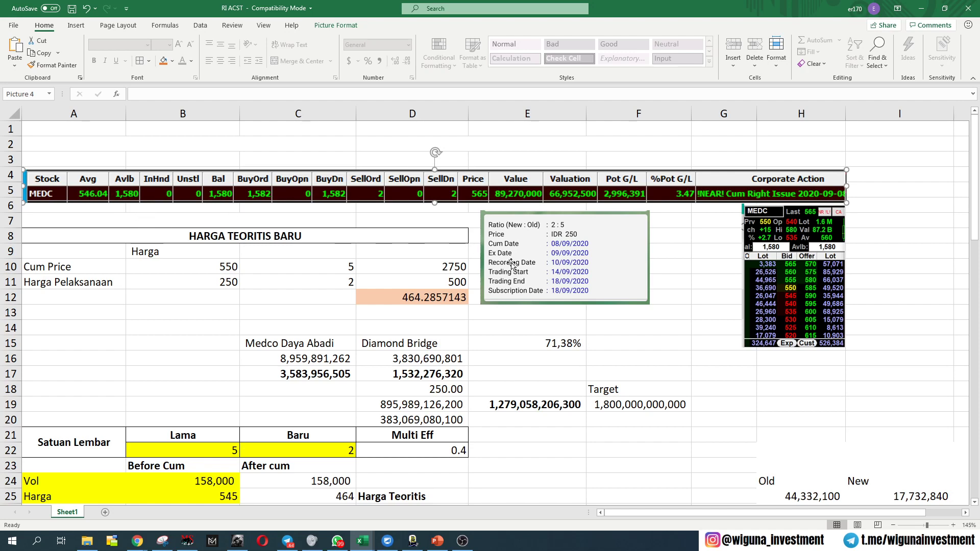
Delete the MEDC portfolio strip picture and the MEDC order book picture from the sheet.
click(600, 277)
click(775, 292)
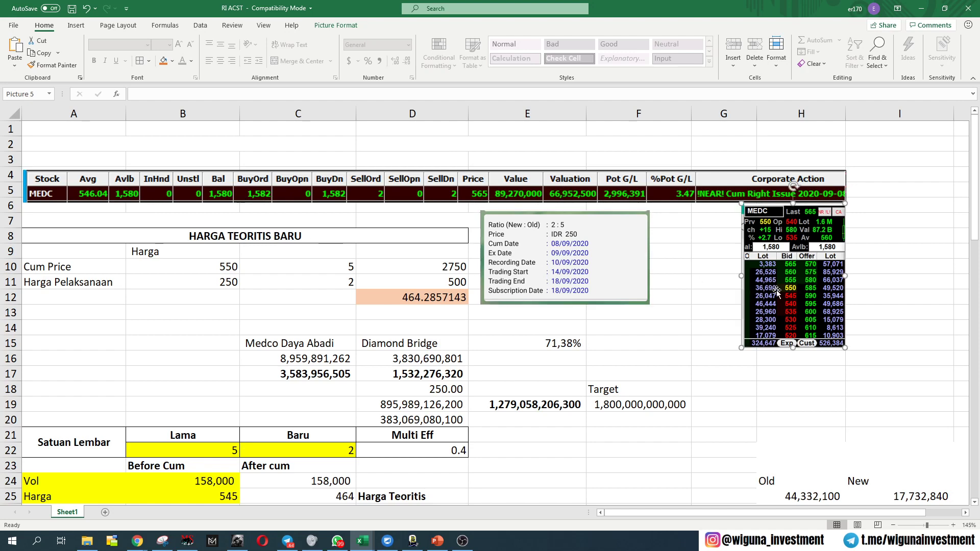
click(182, 196)
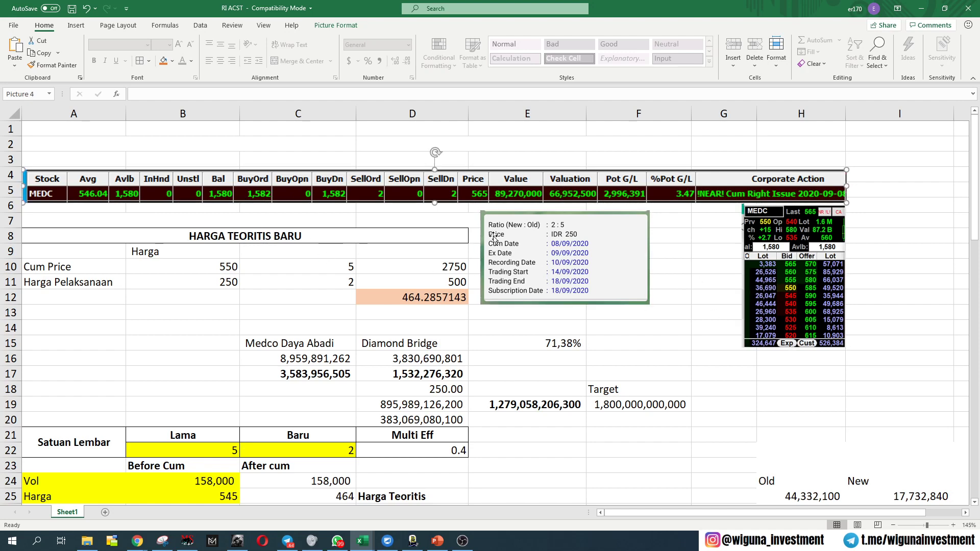
key(Delete)
click(813, 268)
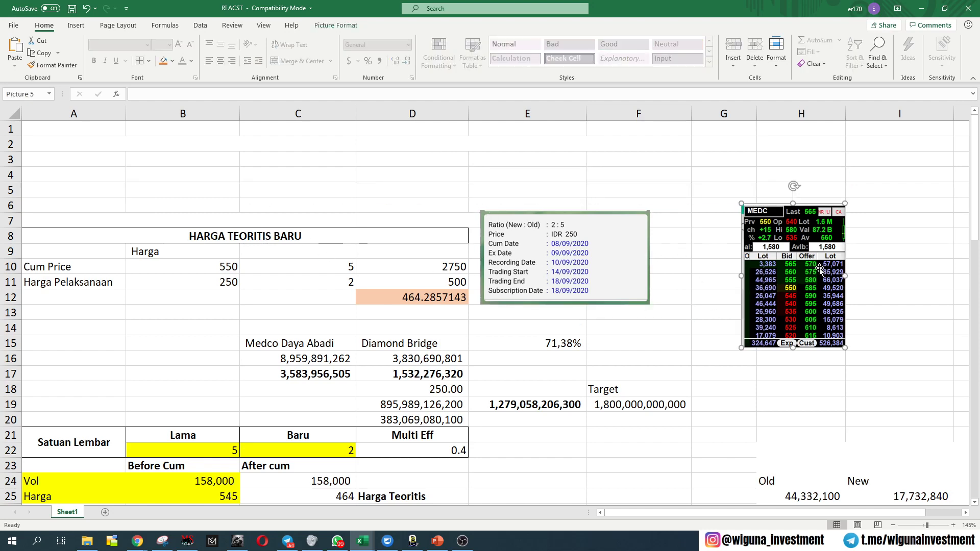
key(Delete)
Move the rights issue details picture slightly down beside the Harga Teoritis Baru table.
click(538, 238)
drag(538, 238, 549, 256)
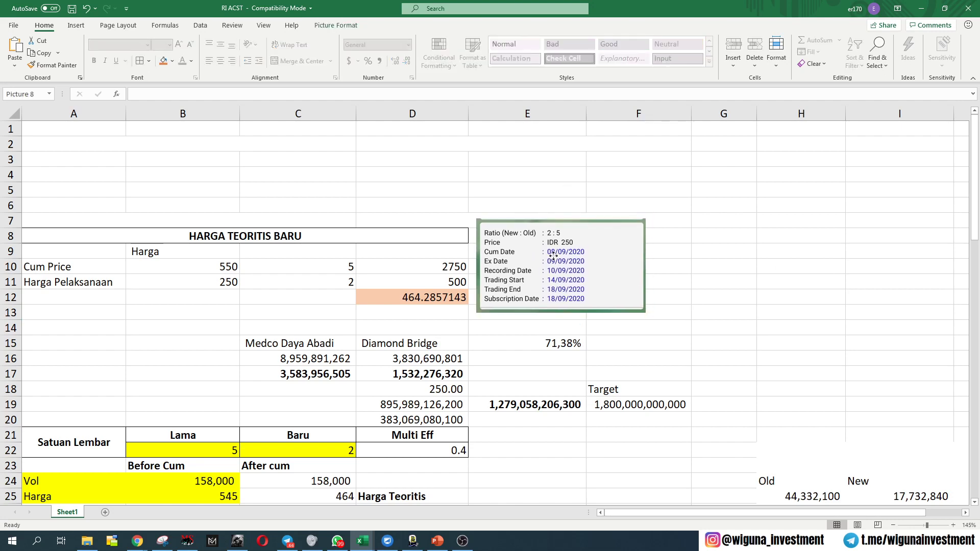
click(679, 269)
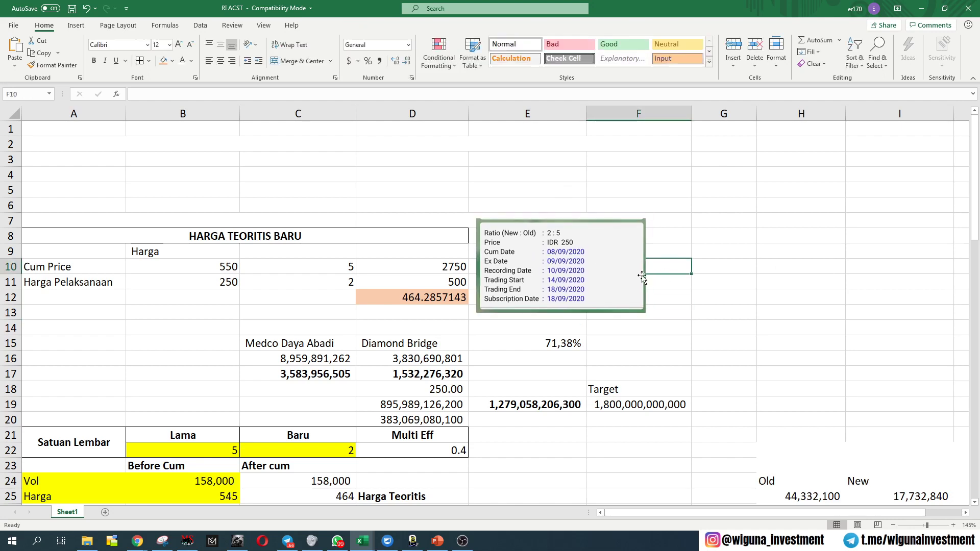
Check the dates in the rights issue picture against the system calendar.
click(643, 309)
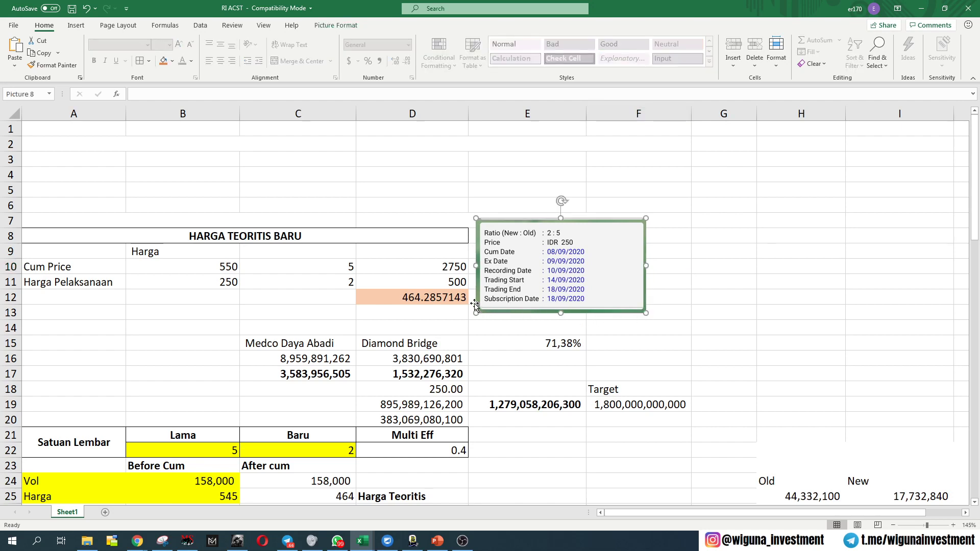
click(950, 541)
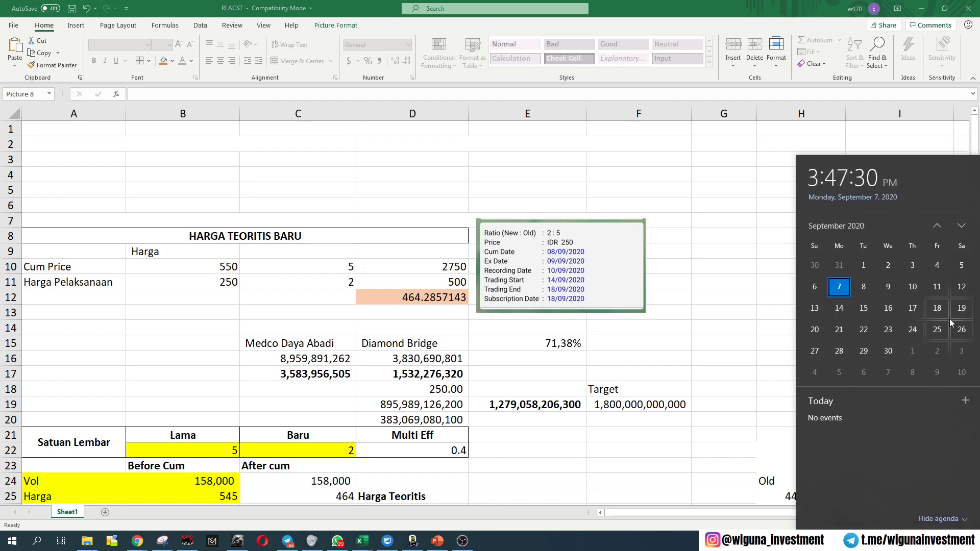
click(566, 274)
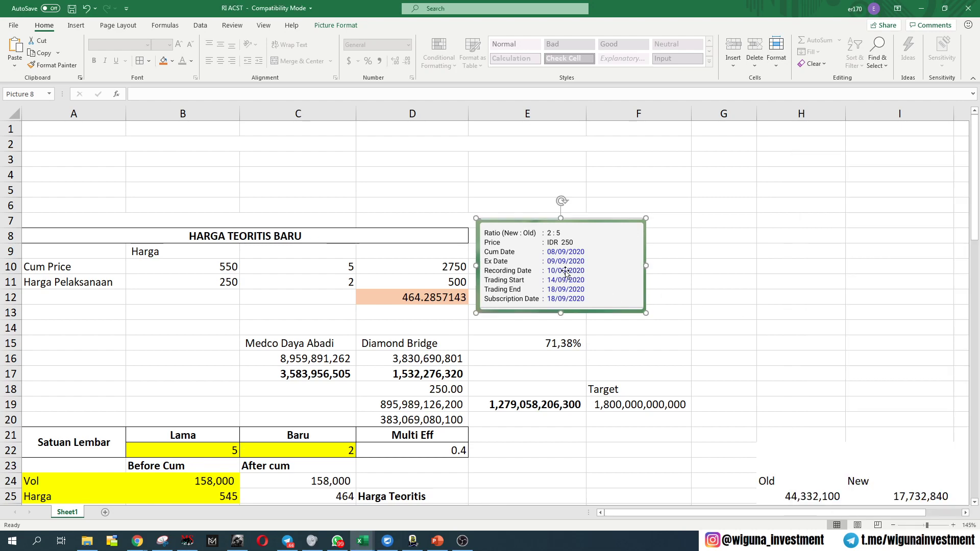
Fill the Cum Price cell B10 with the light orange colour.
scroll(377, 276, up, 2)
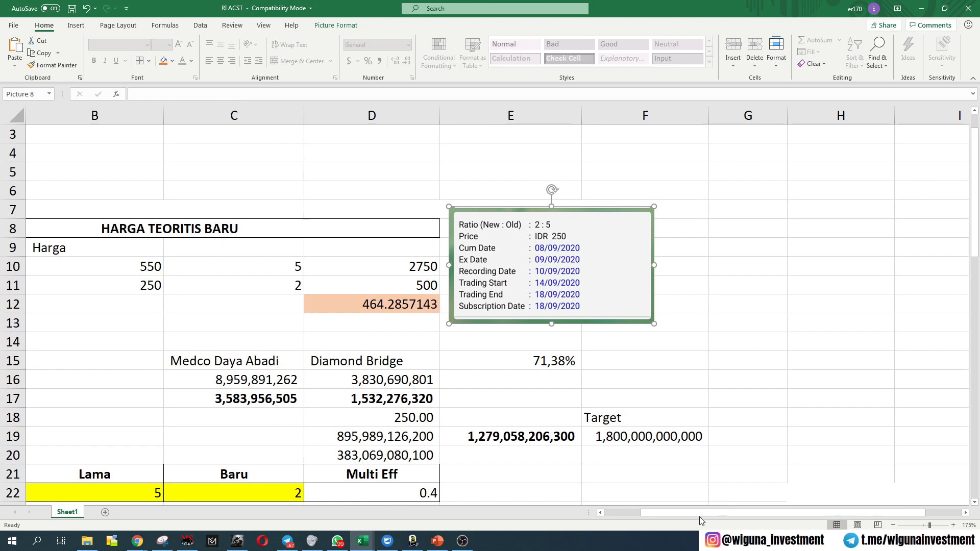
drag(704, 513, 666, 512)
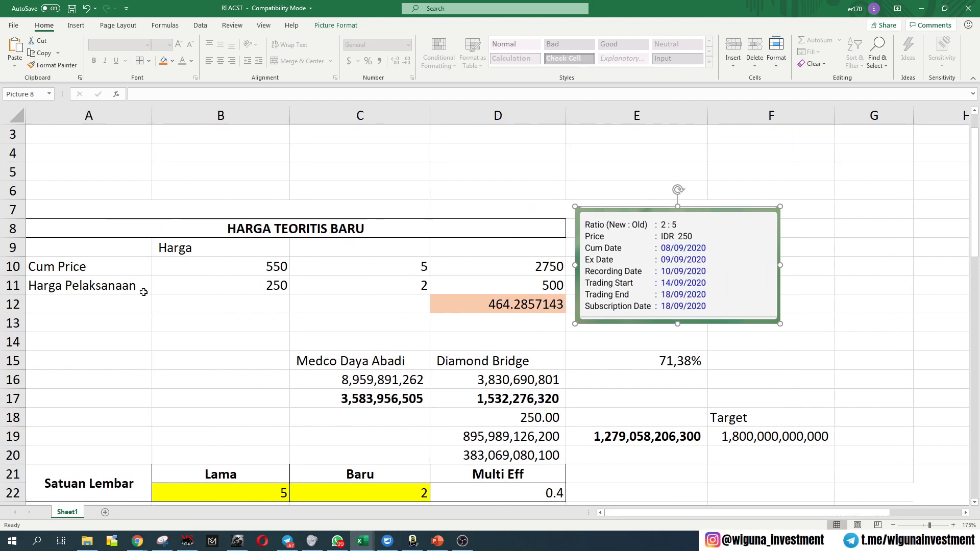
click(278, 228)
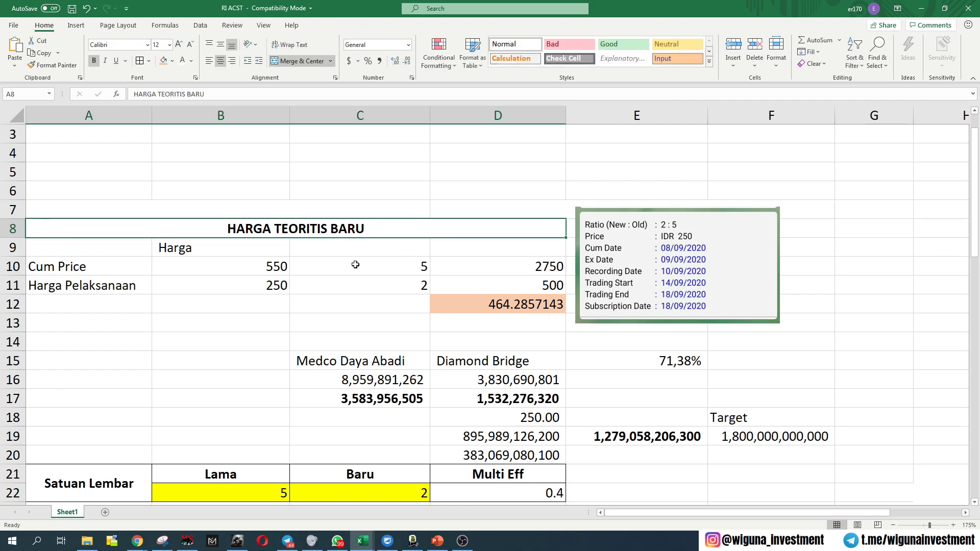
click(239, 274)
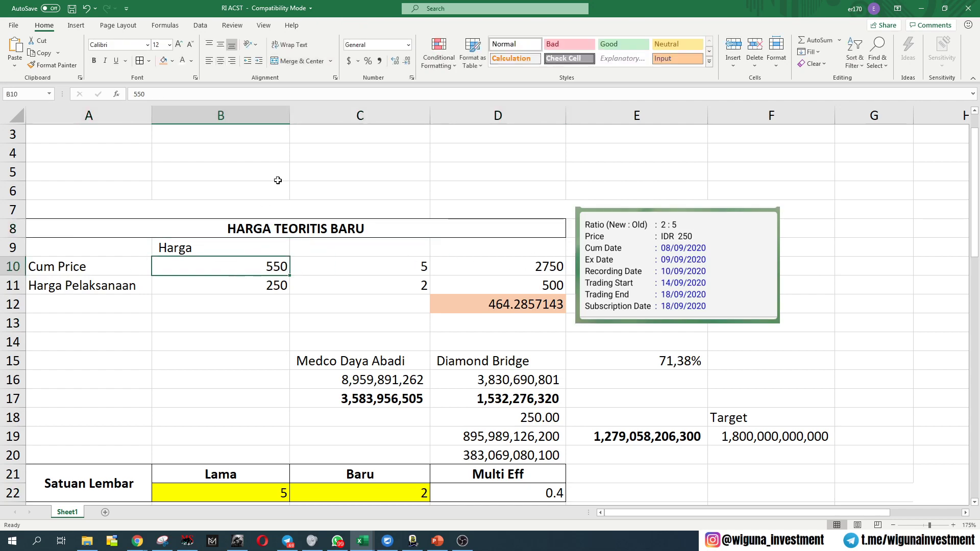
click(163, 61)
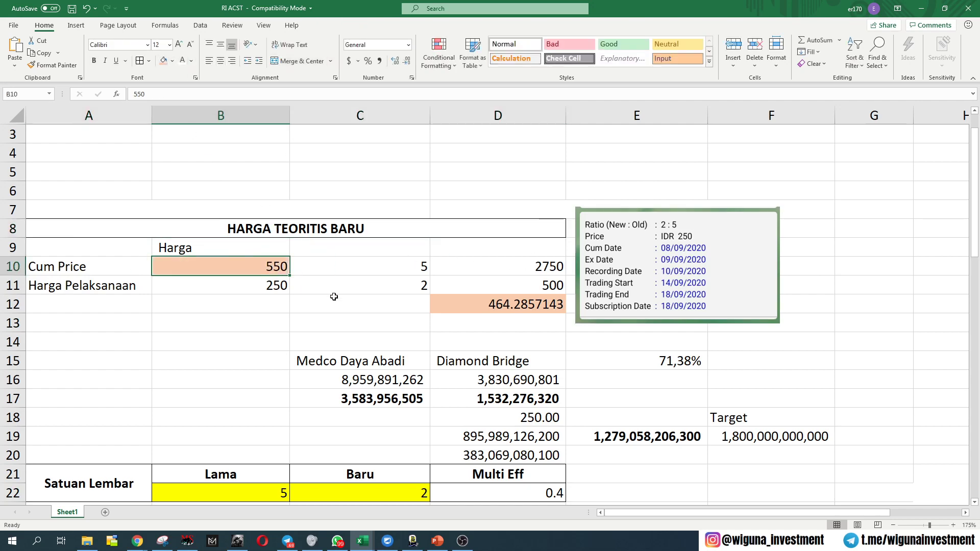
Consult the MEDC order book, set the Cum Price in B10 to 560, and inspect the theoretical price in D12.
click(233, 542)
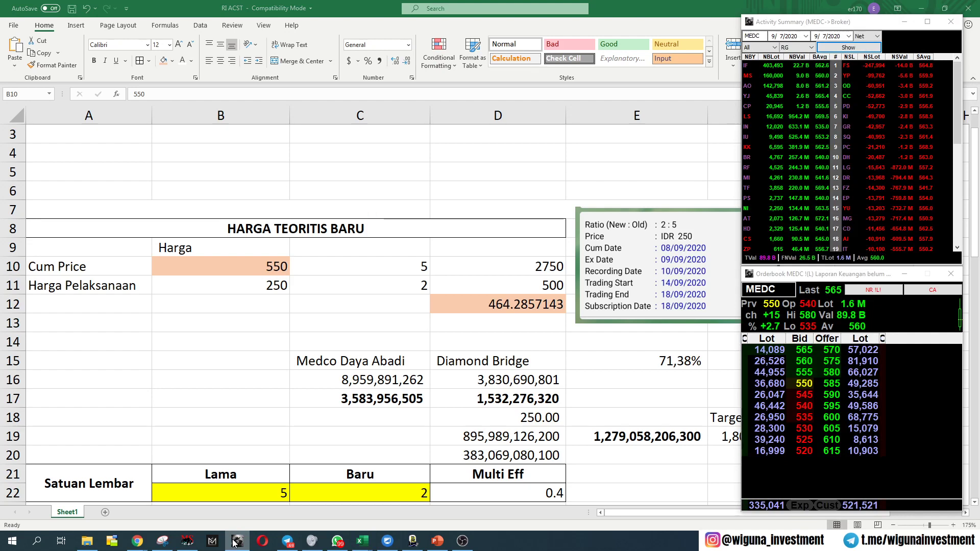
click(233, 542)
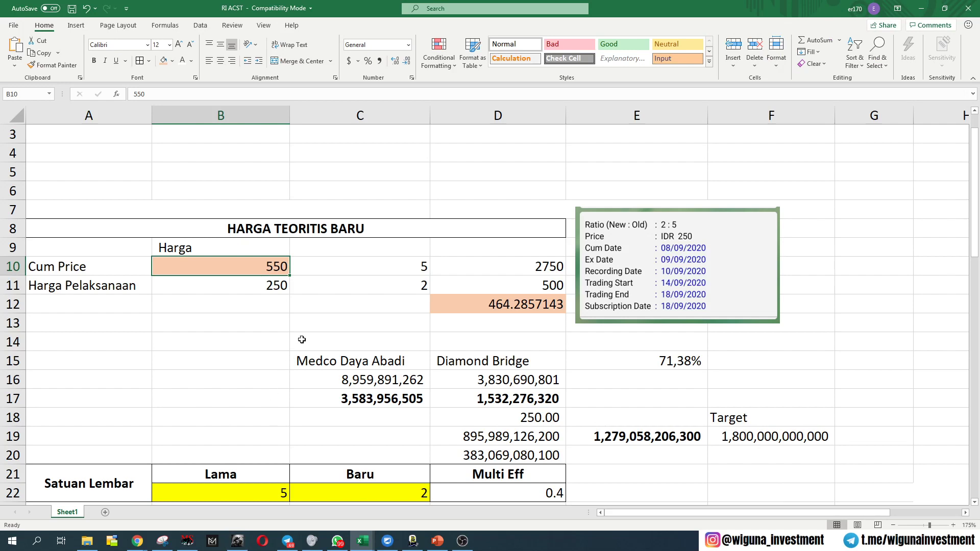
text(560)
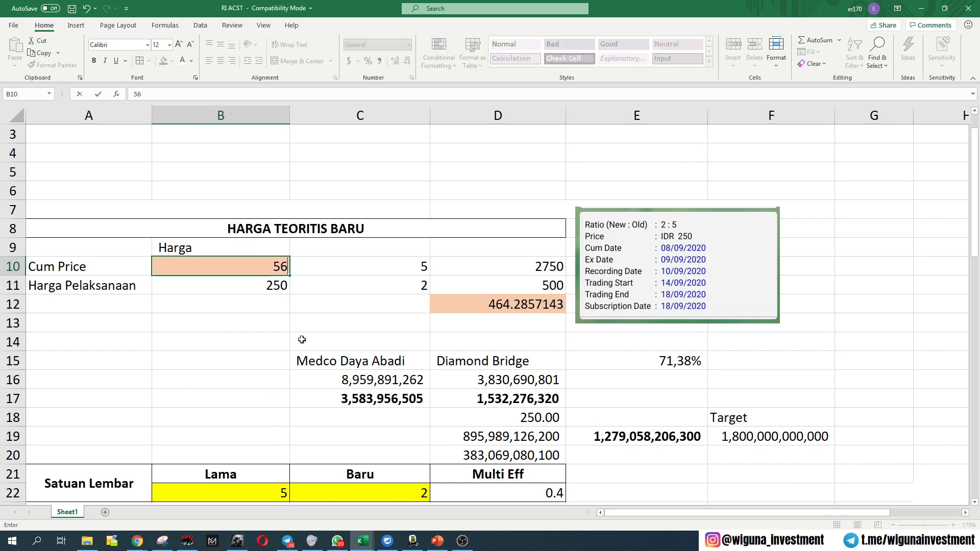
key(Return)
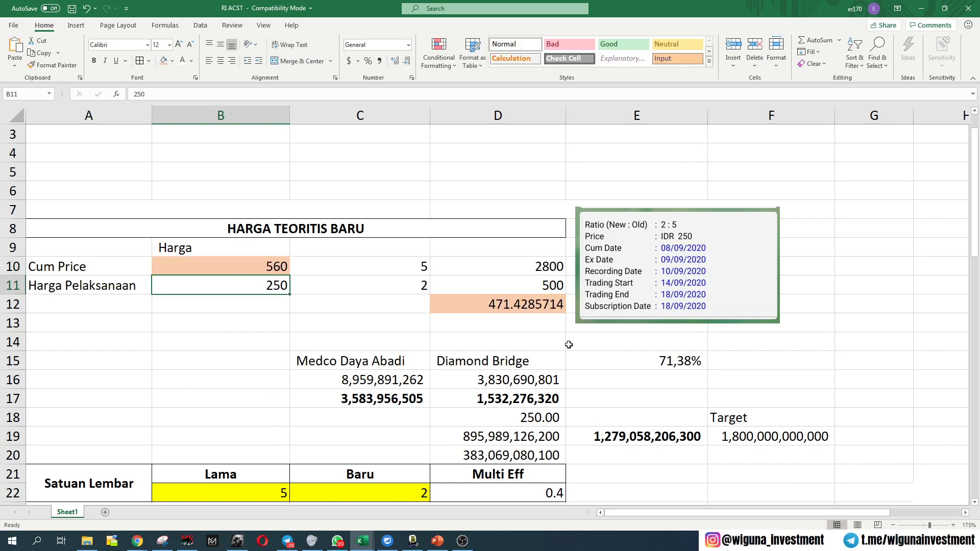
click(550, 313)
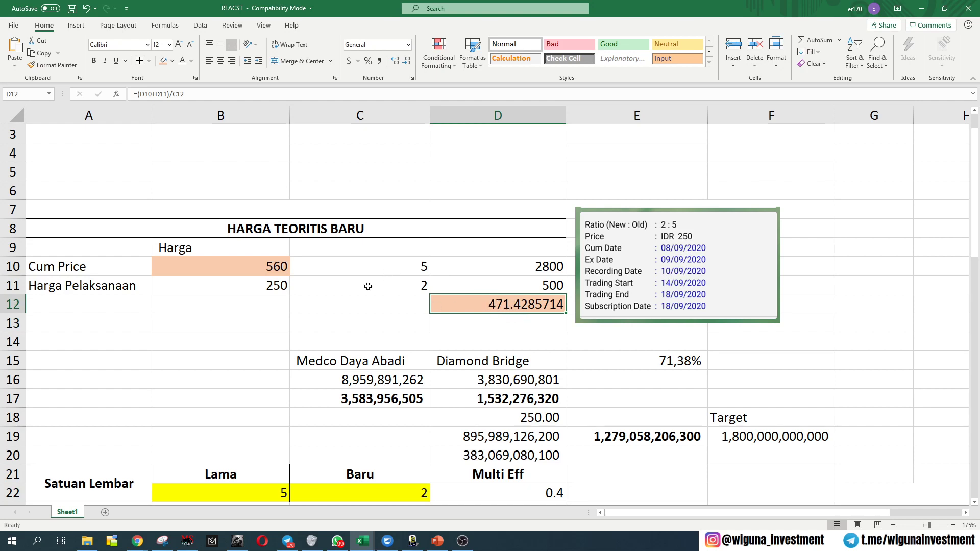
Set the Cum Price in B10 to 600 and check the theoretical price in D12.
click(261, 269)
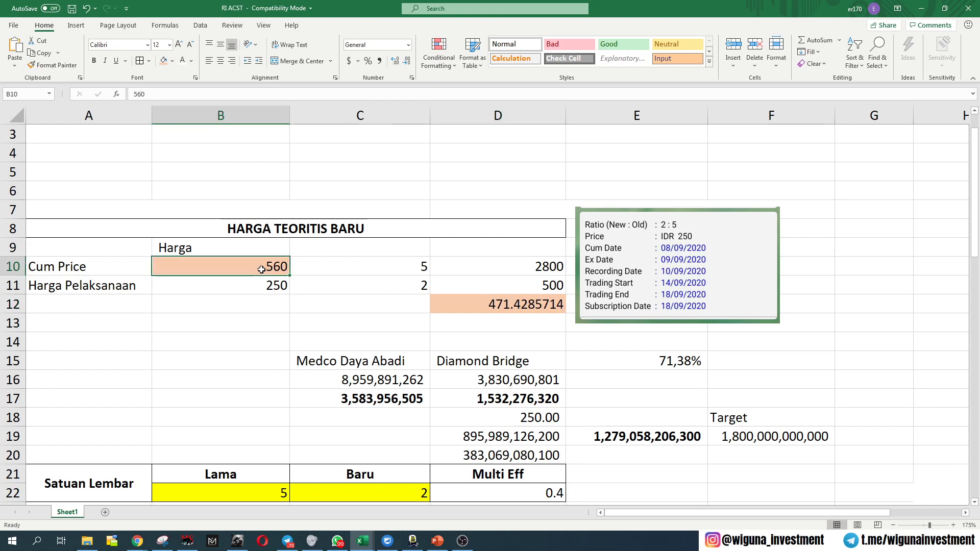
text(600)
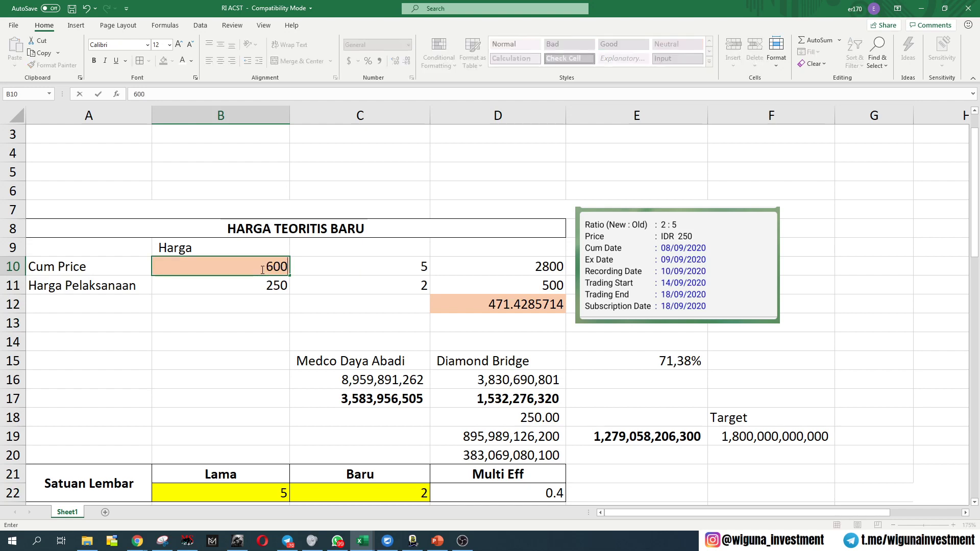
key(Return)
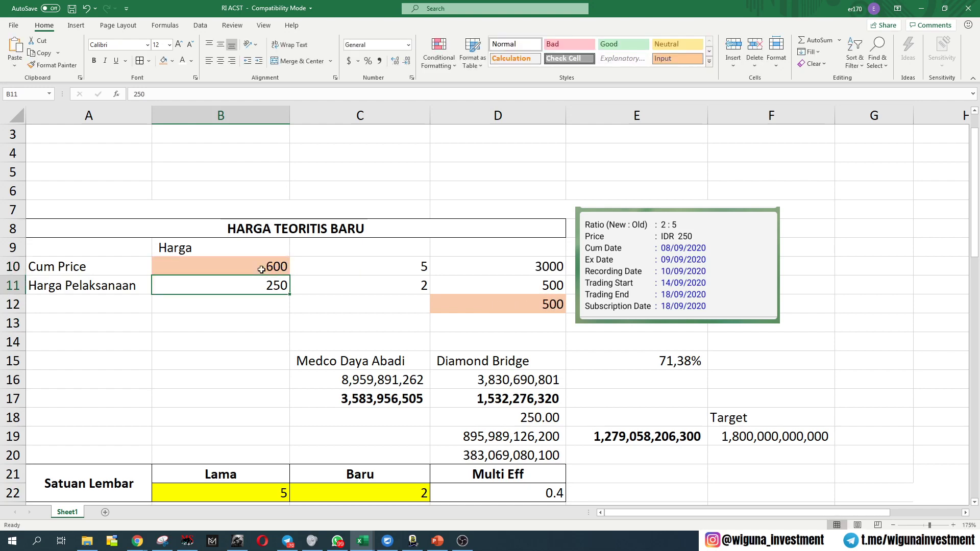
click(551, 306)
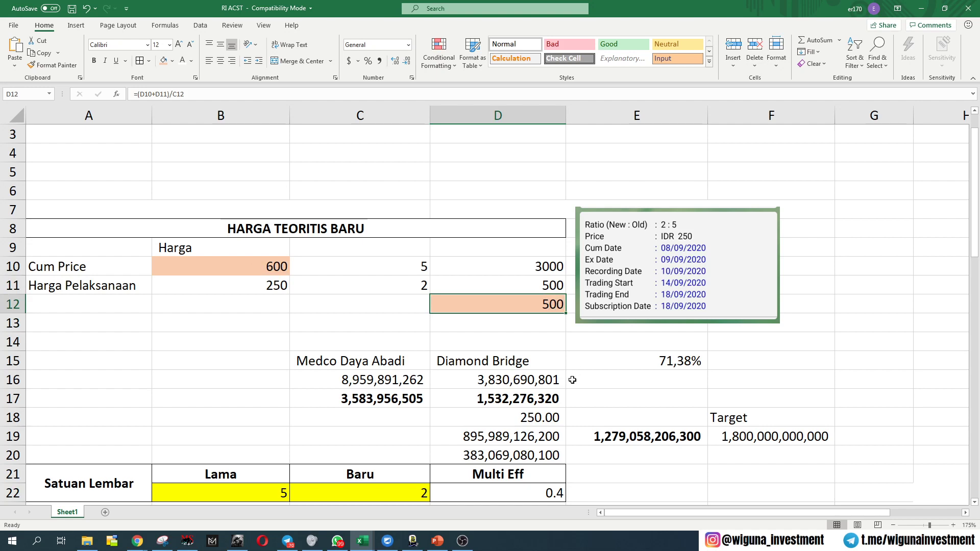
Inspect the theoretical price formula in D12 and change the font colour of its divisor cell C12 to black.
click(249, 268)
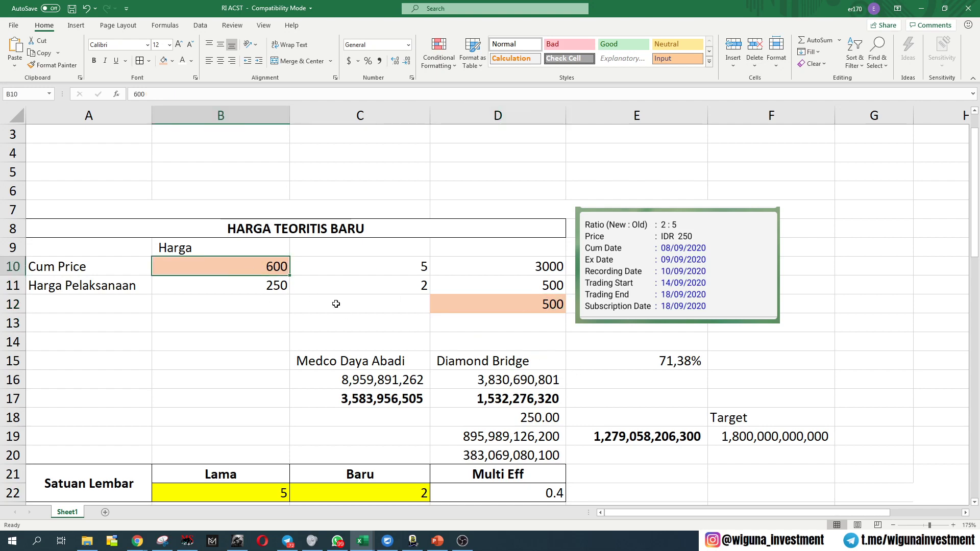
click(473, 305)
click(266, 92)
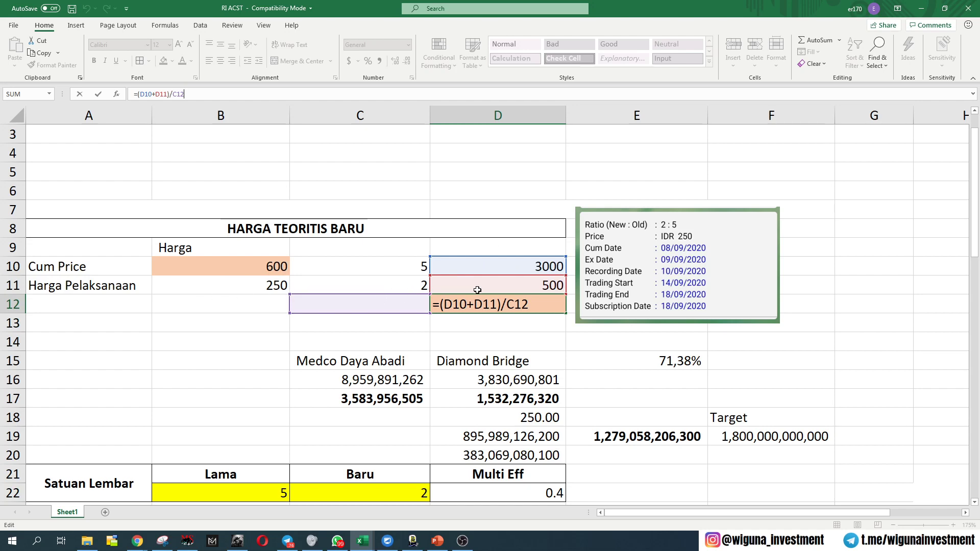
click(423, 298)
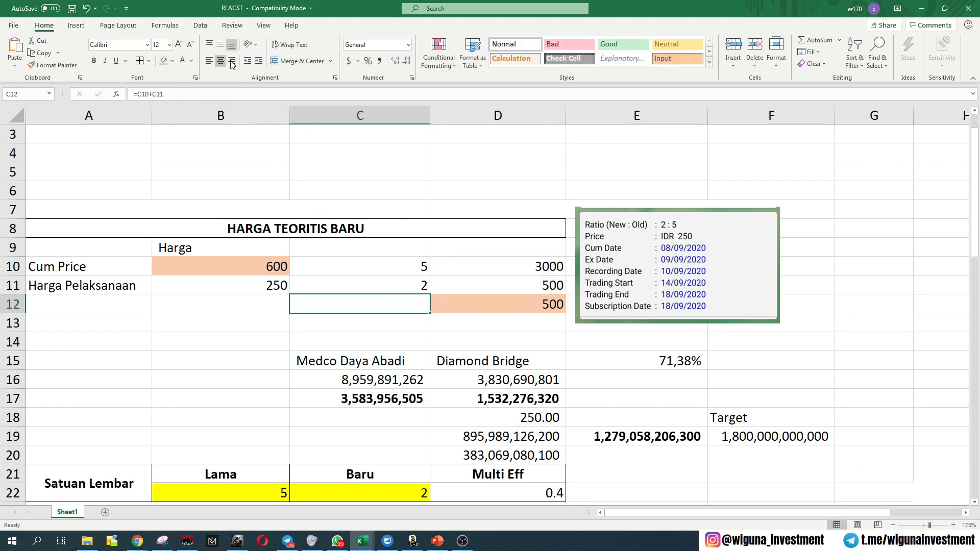
click(191, 61)
click(191, 104)
click(516, 306)
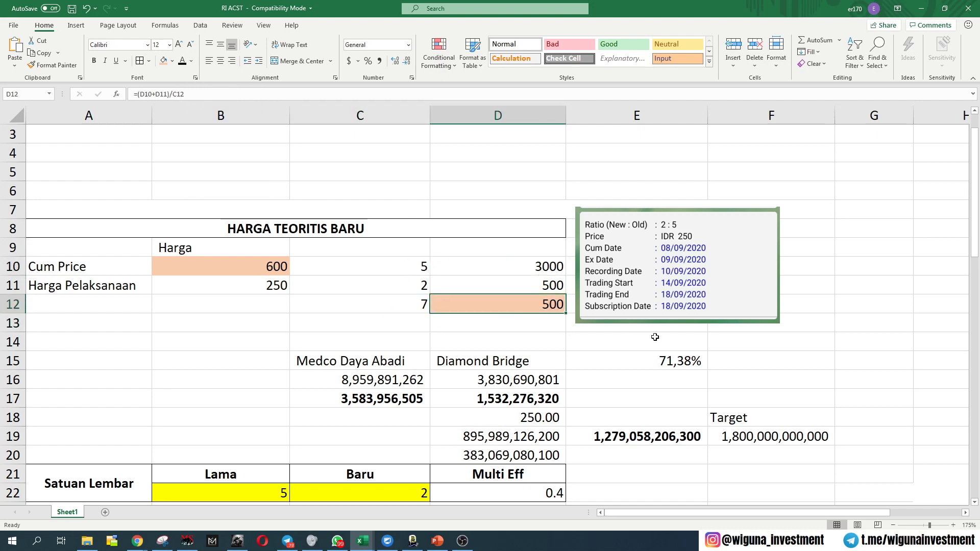
Fill the Target amount cell F19 with the light orange colour.
scroll(634, 332, down, 1)
click(740, 259)
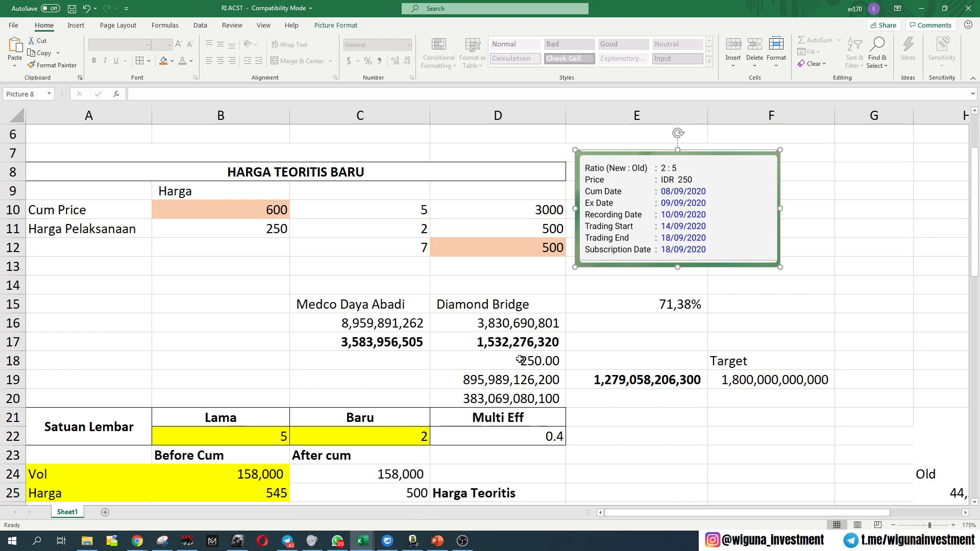
click(718, 389)
click(719, 382)
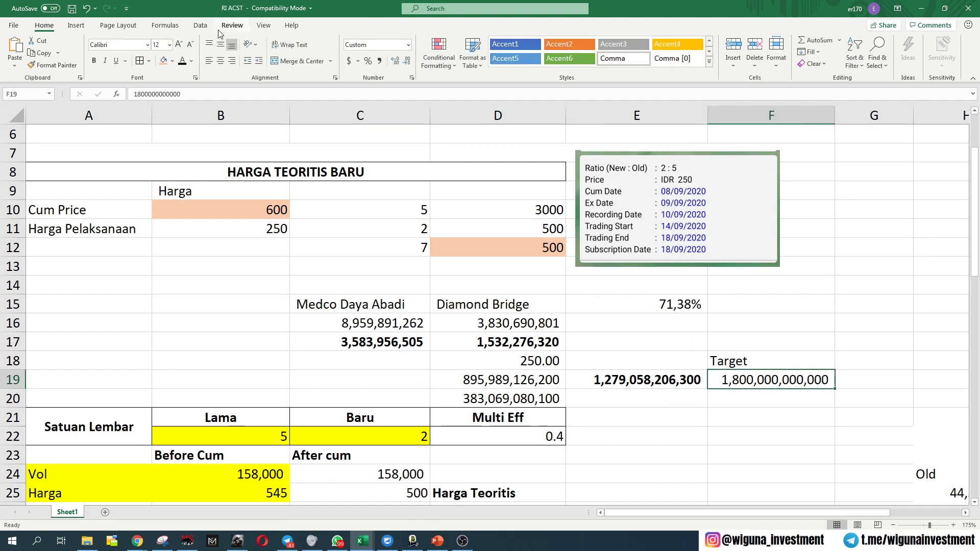
click(164, 61)
click(480, 302)
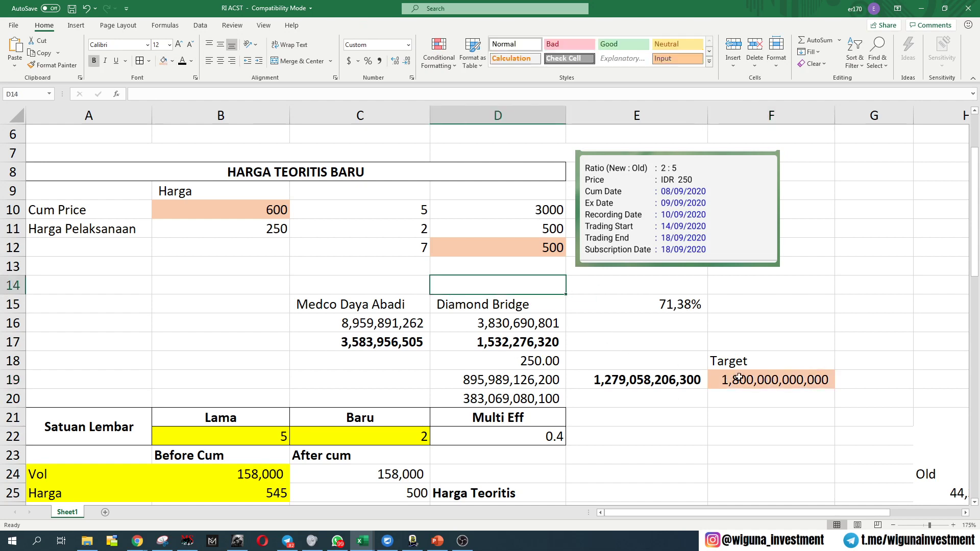
Label the row 16 share figures "saham lama" in cell B16.
click(739, 379)
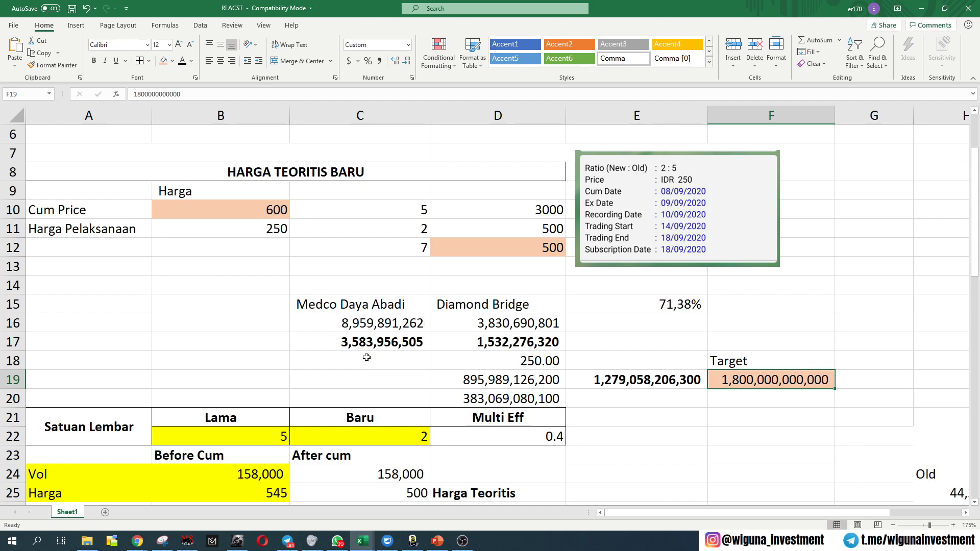
click(381, 307)
click(498, 304)
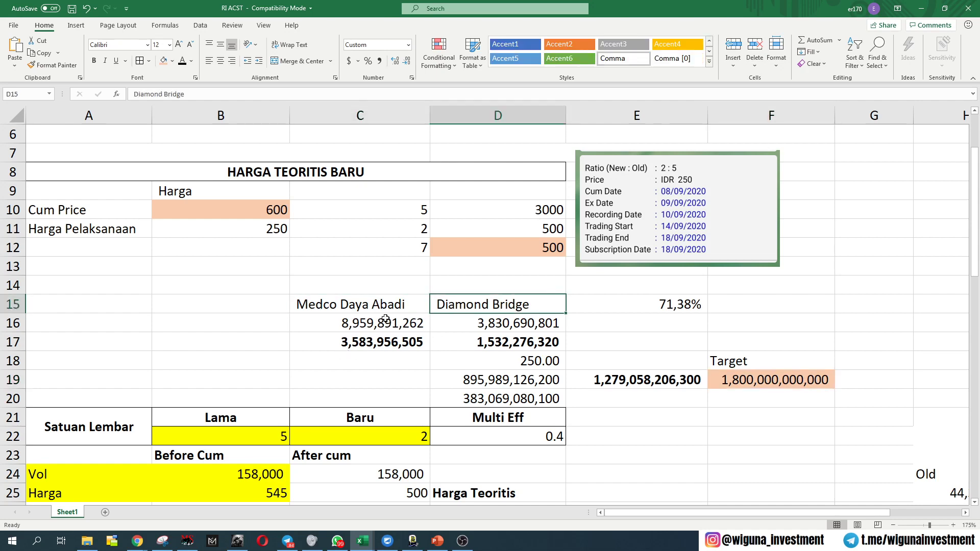
key(Left)
click(250, 325)
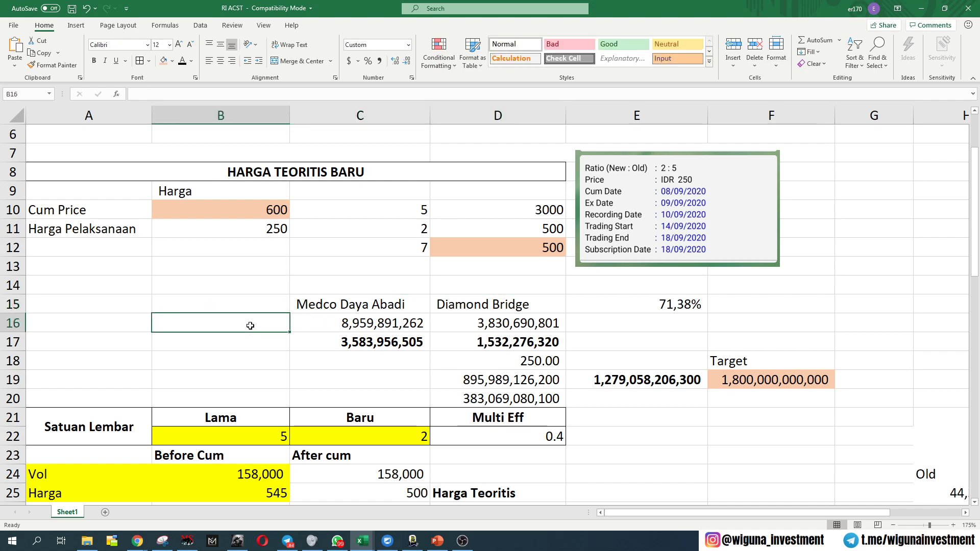
text(saham lama)
key(Return)
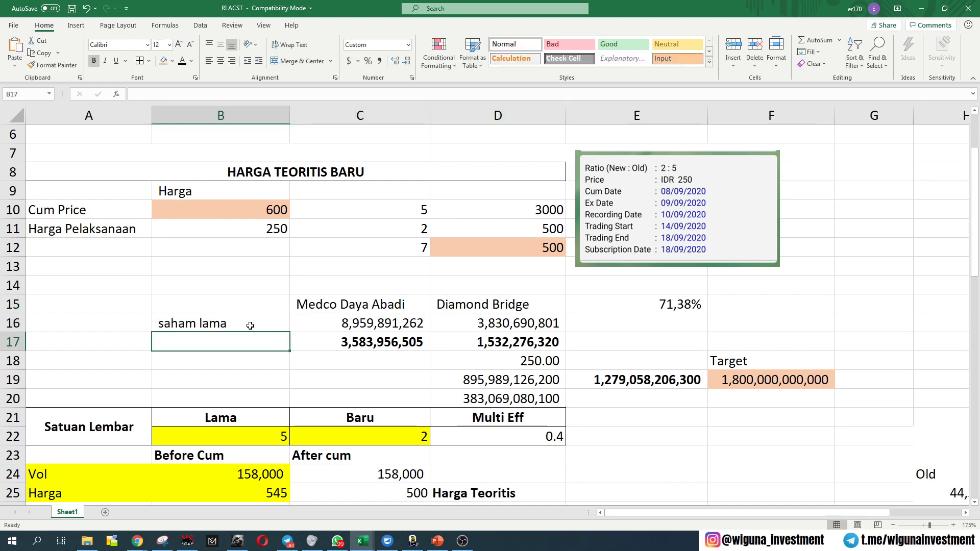
Label the row 17 figures "right tebus" in cell B17.
text(righ t)
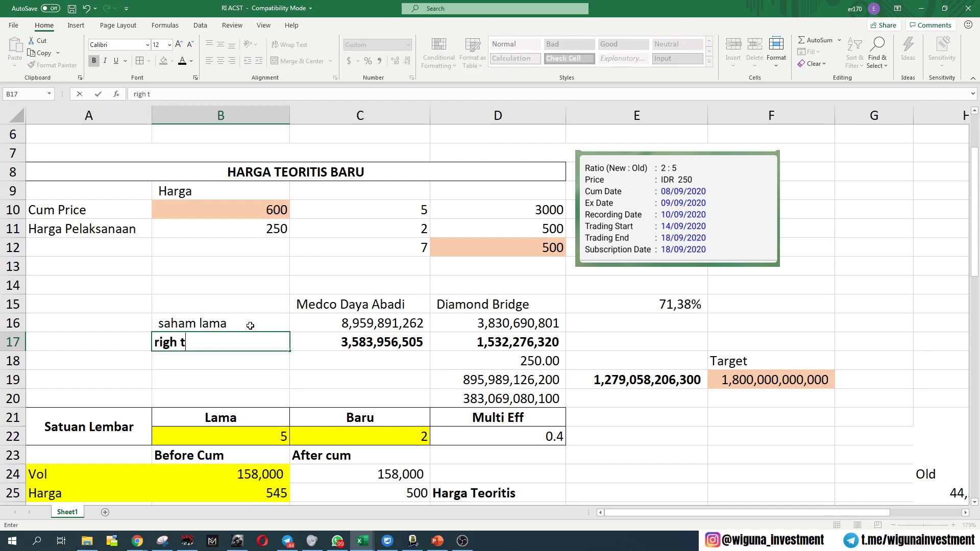
key(BackSpace)
key(BackSpace)
text(t tebus)
key(Tab)
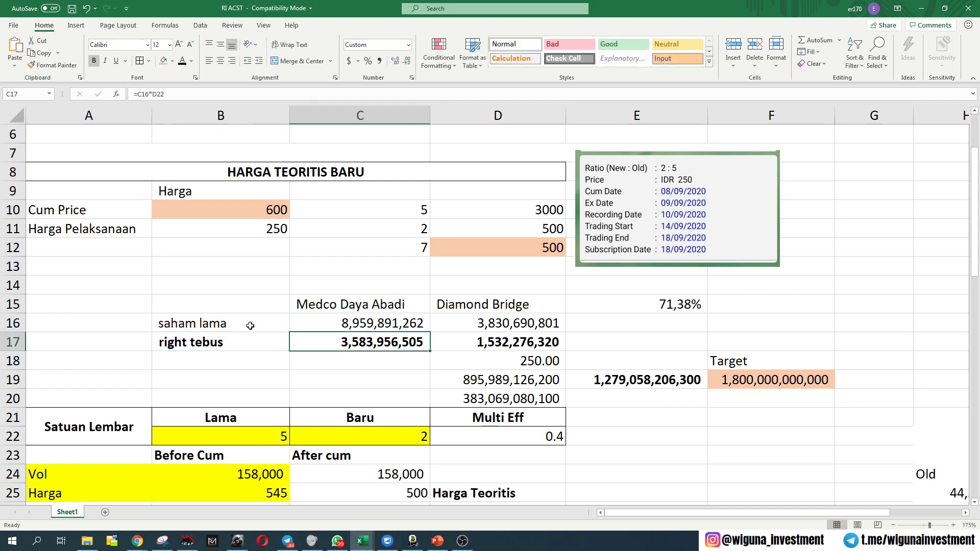
Examine the right tebus formulas in C17 and D17 and the rupiah value formulas in D19, D20 and E19.
scroll(339, 339, down, 2)
scroll(357, 337, up, 2)
click(397, 323)
click(404, 344)
click(494, 341)
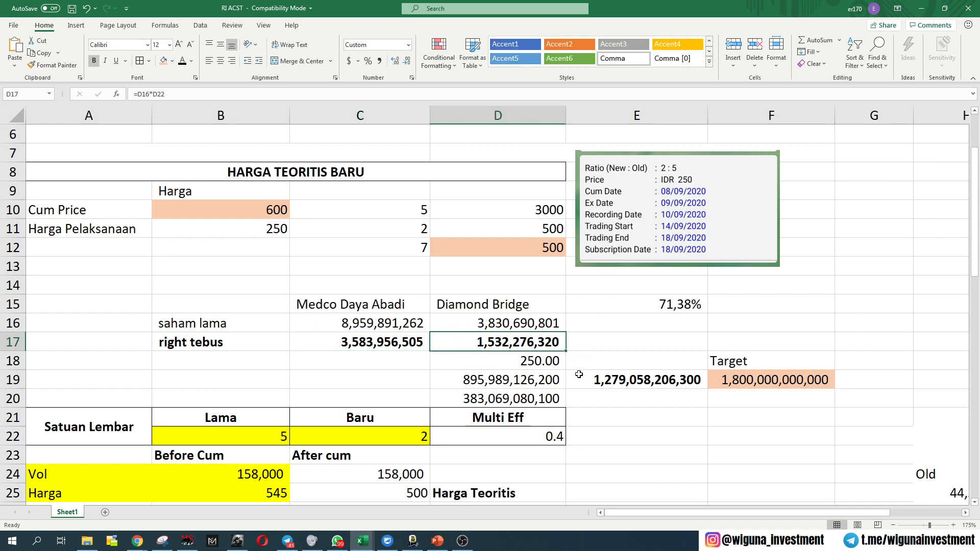
click(562, 383)
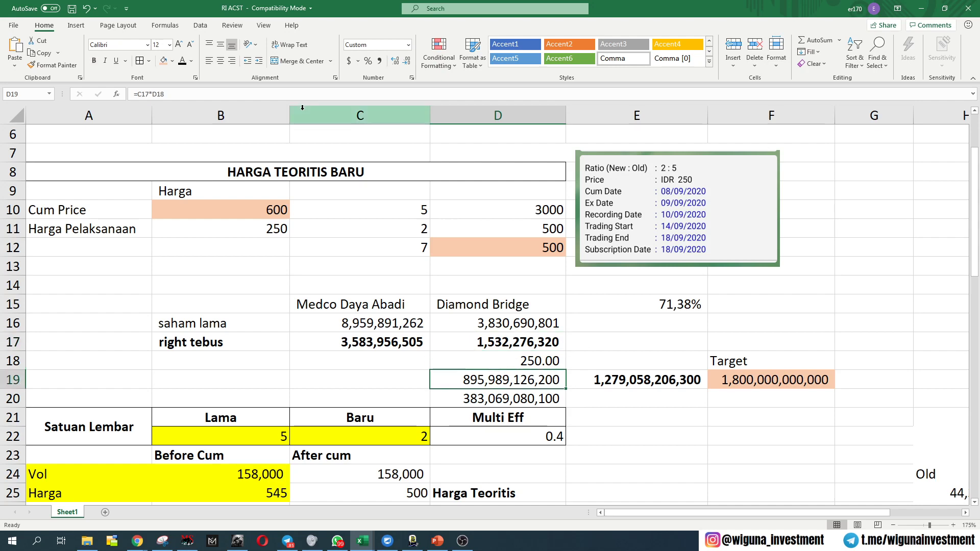
click(294, 94)
key(Return)
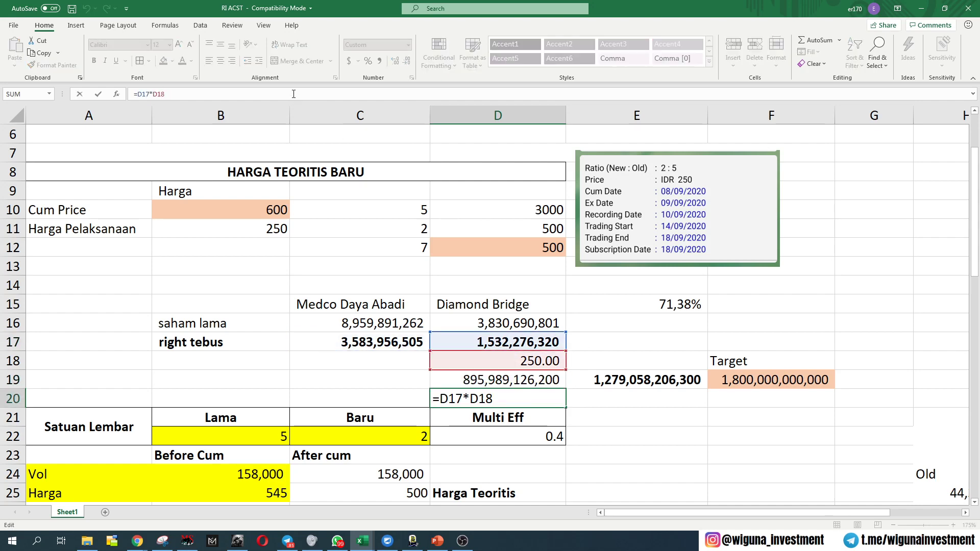
key(Return)
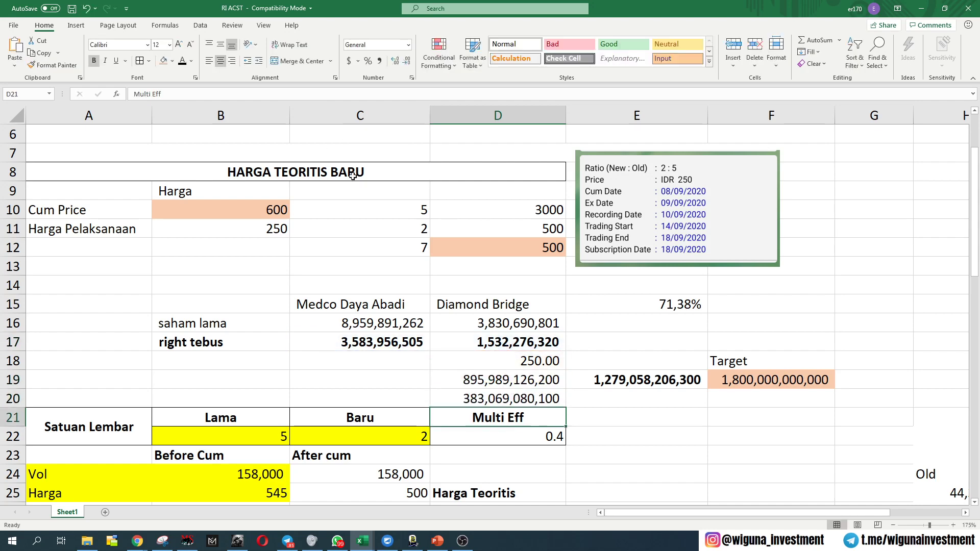
click(628, 382)
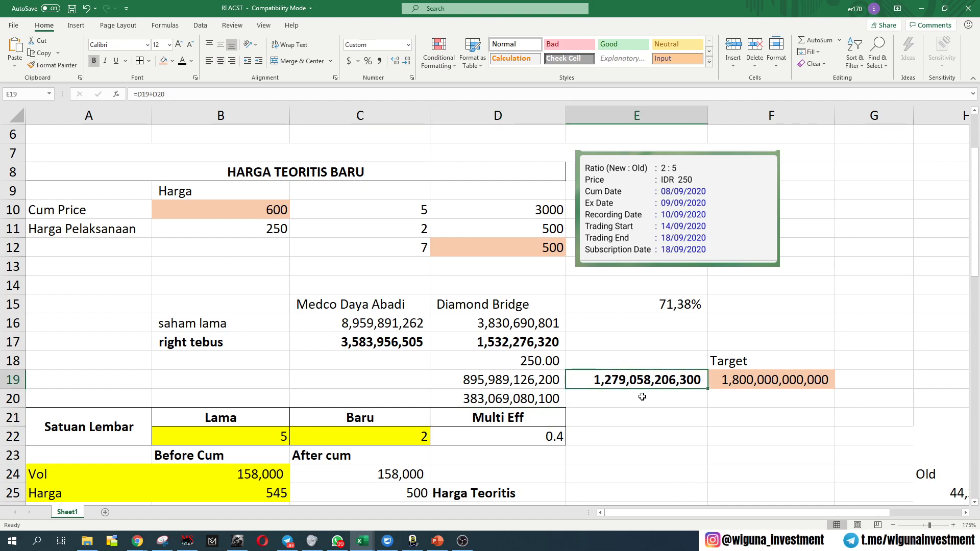
Calculate the remaining Target amount in F20 with the formula =F19-E19.
click(668, 401)
click(730, 401)
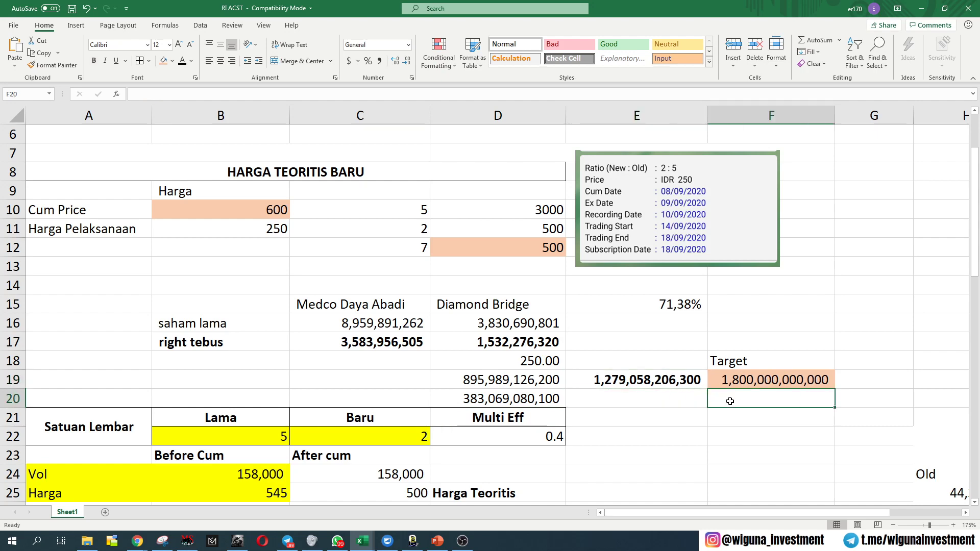
text(=)
click(730, 382)
text(-)
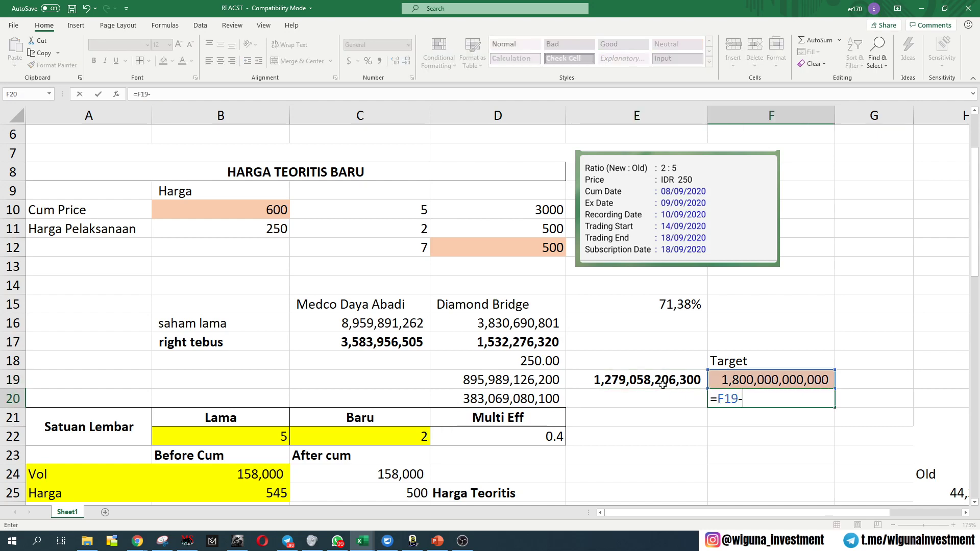
click(664, 380)
key(Return)
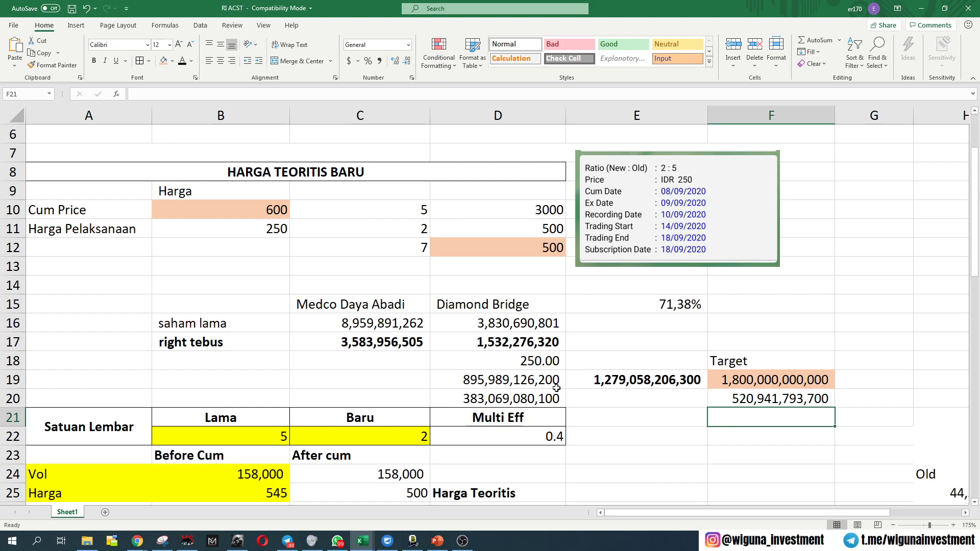
Review the Satuan Lembar ratio in row 22: the Lama and Baru values and the Multi Eff formula in D22.
scroll(520, 382, down, 2)
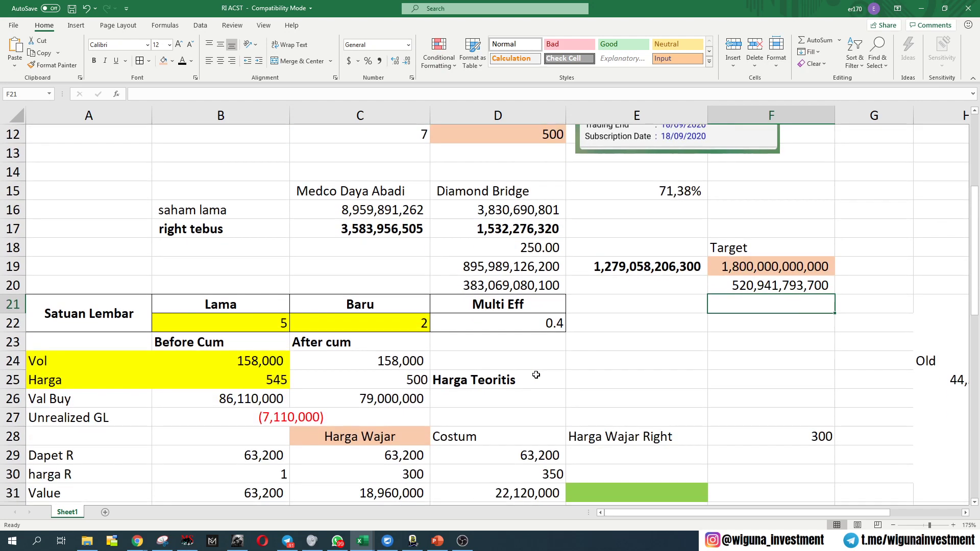
scroll(536, 375, down, 3)
scroll(524, 370, up, 1)
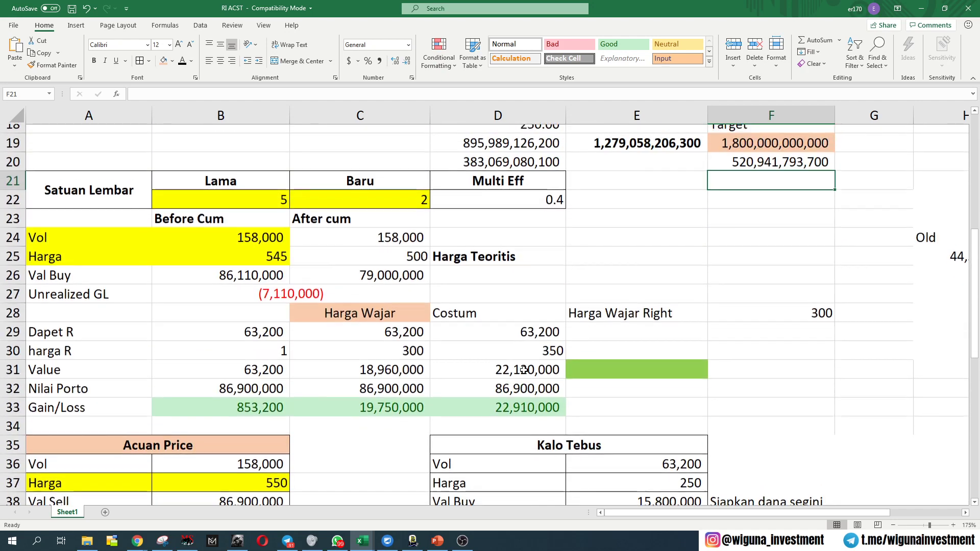
scroll(297, 306, up, 2)
scroll(204, 220, down, 2)
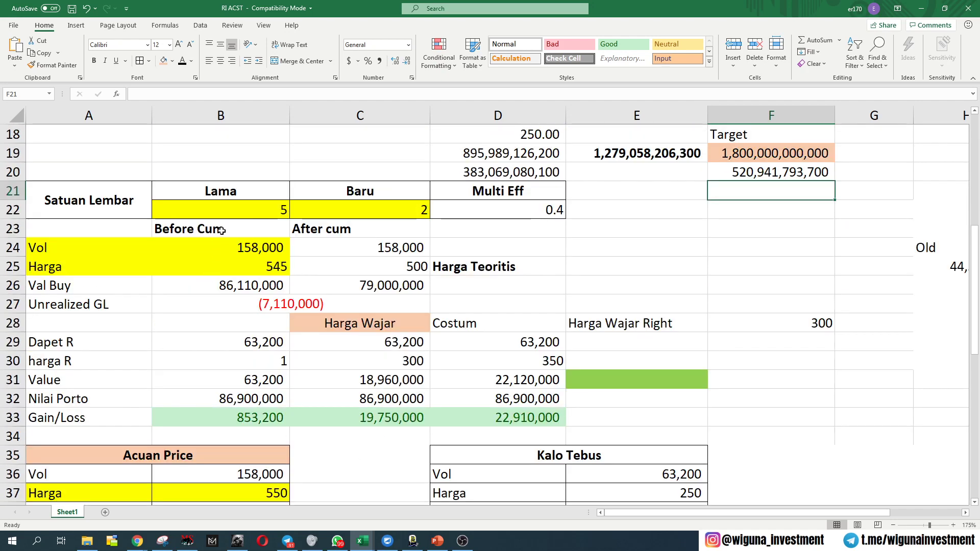
click(262, 210)
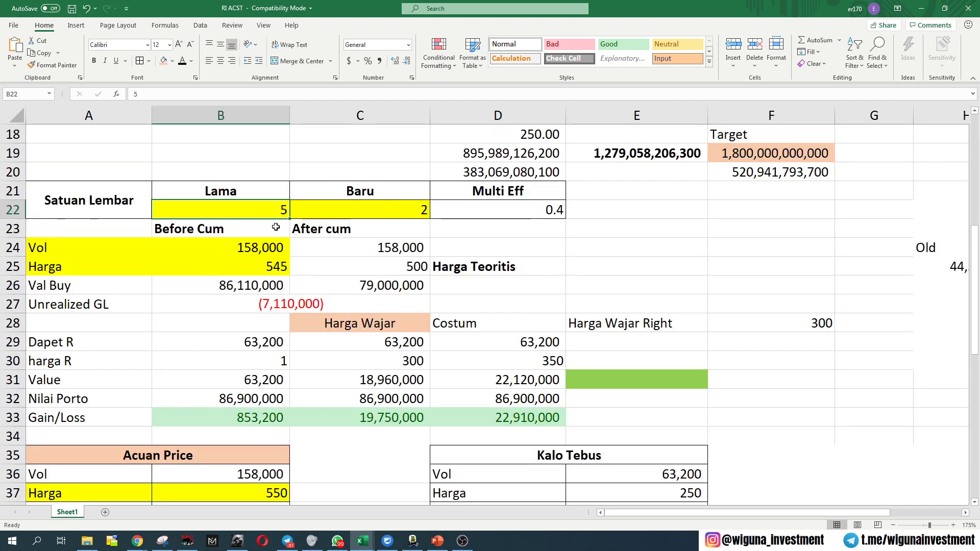
click(402, 208)
click(521, 210)
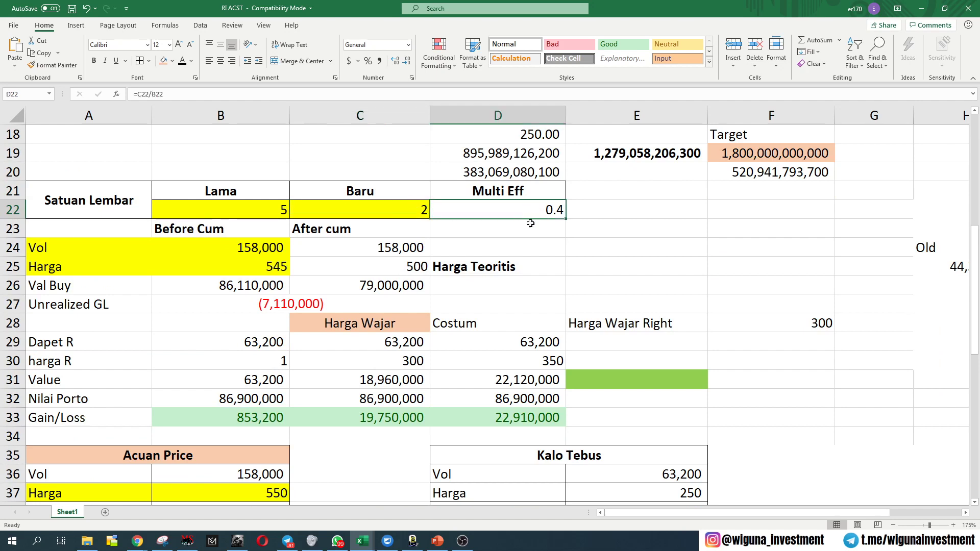
Enter a sample holding of 1000 in E23 and multiply it by the Multi Eff ratio with =E23*D22 in E24.
click(589, 229)
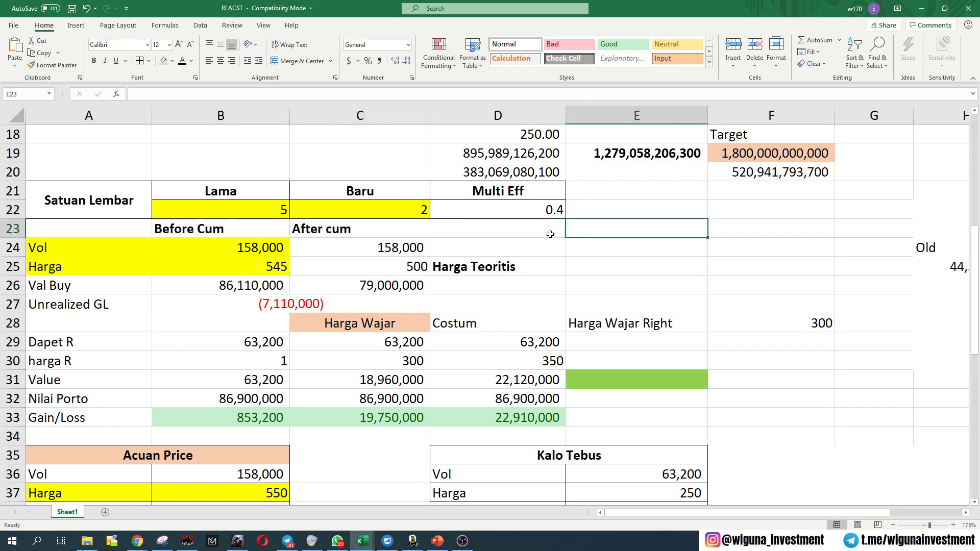
key(Left)
click(675, 231)
text(1000)
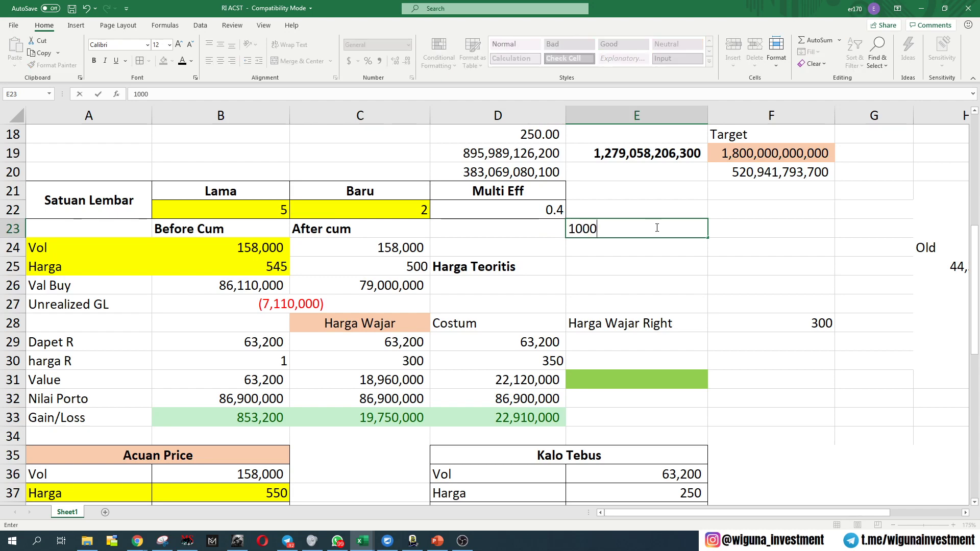
key(Return)
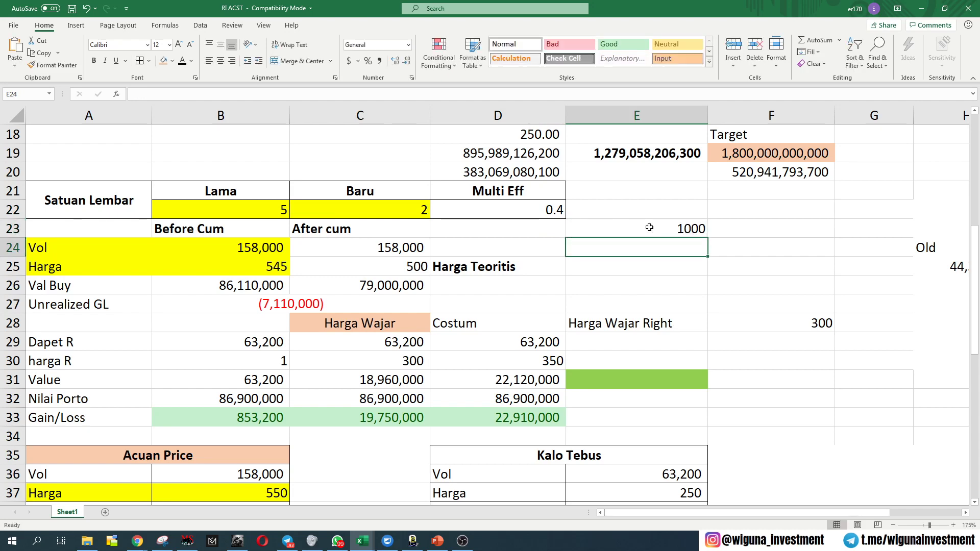
text(=)
click(649, 228)
text(*)
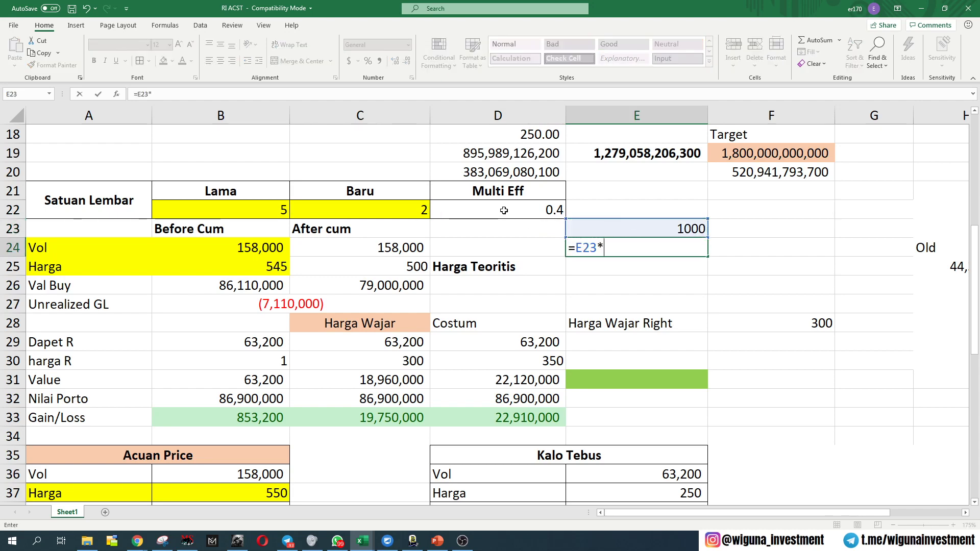
click(504, 210)
key(Return)
Clear the sample calculation from cells E23:E25.
drag(676, 224, 688, 259)
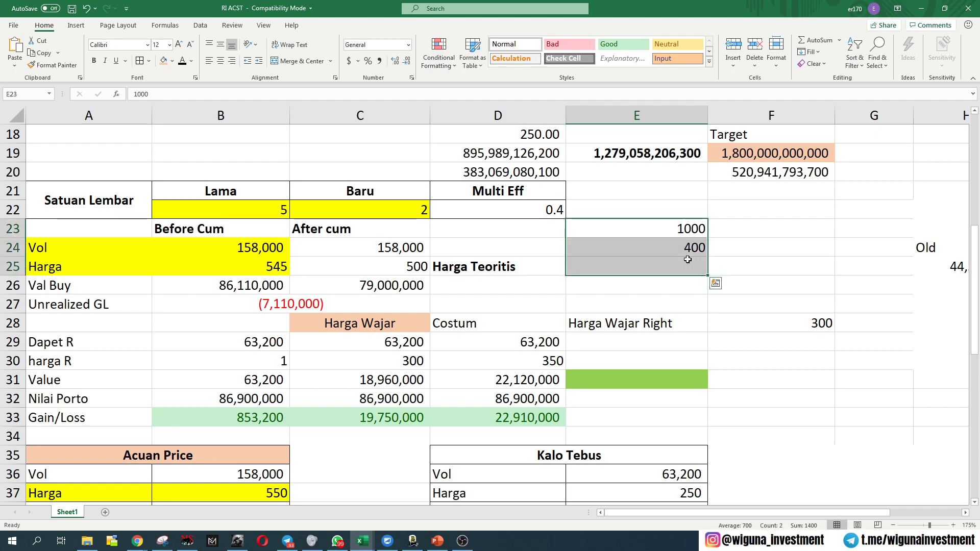
key(Delete)
click(673, 227)
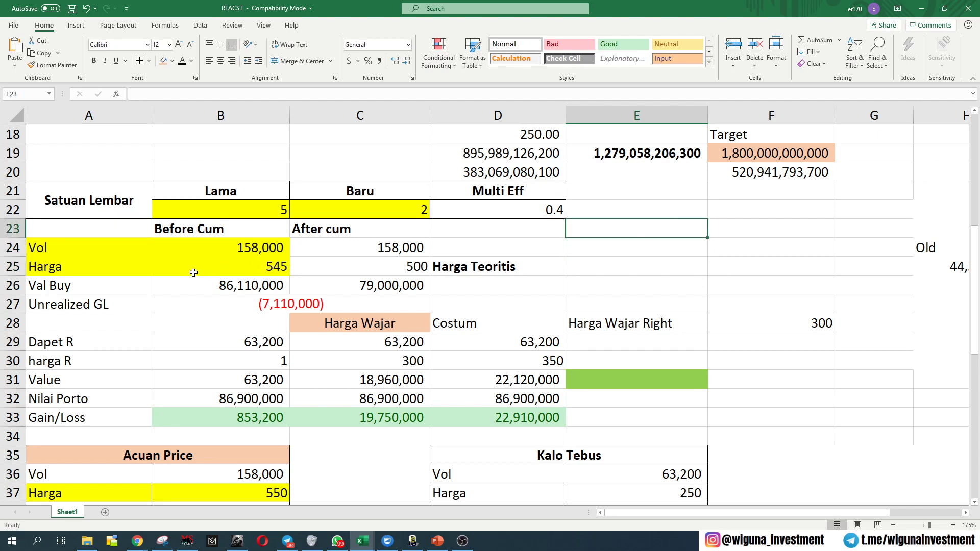
Examine the volume, price and Val Buy figures in the Before Cum and After cum columns, rows 24 to 26.
click(184, 249)
scroll(276, 255, up, 4)
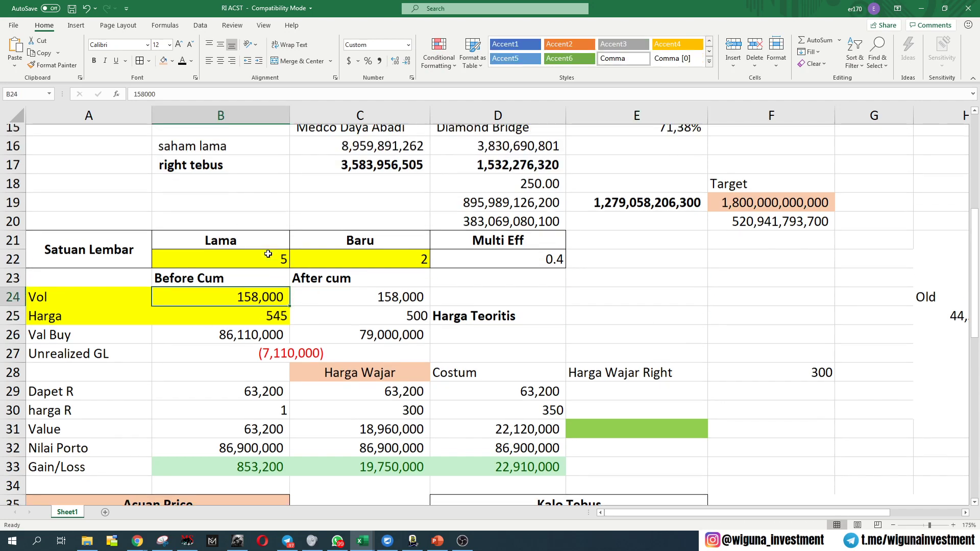
scroll(613, 258, down, 3)
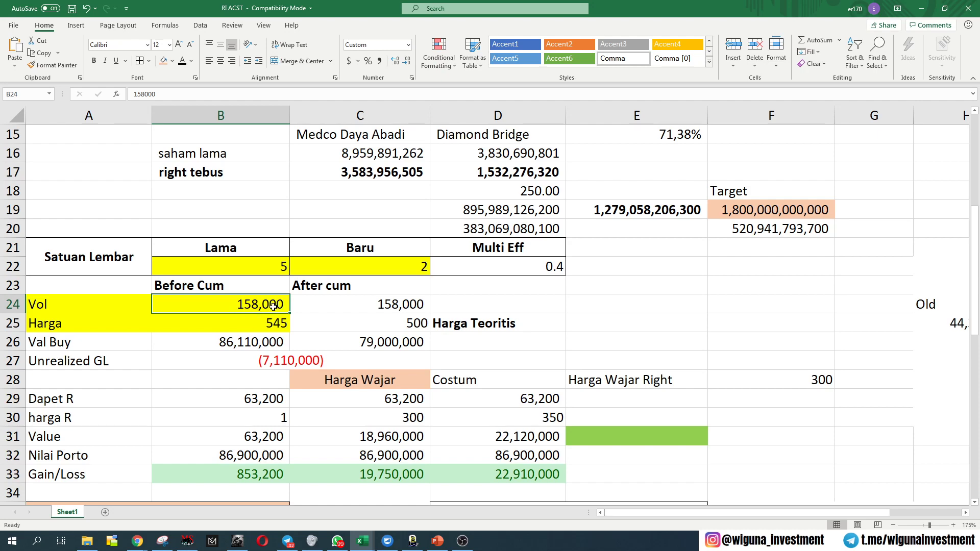
click(273, 323)
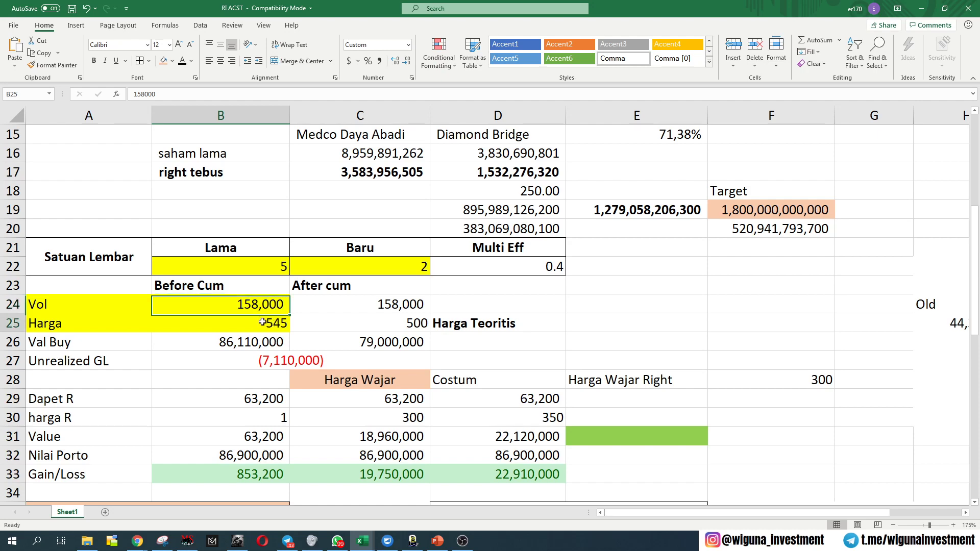
click(235, 345)
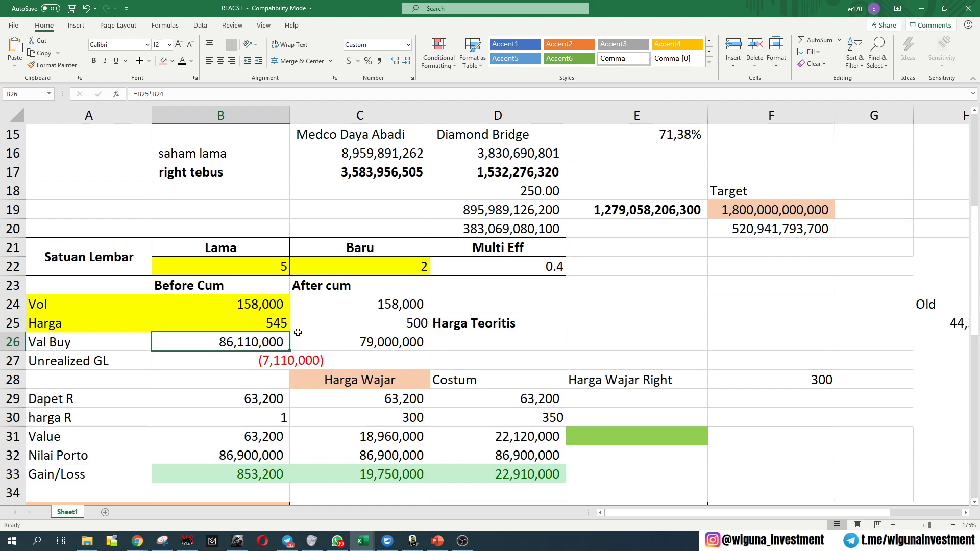
drag(335, 305, 357, 341)
Trace the After cum price formula in C25 back to the theoretical price in D12 and the cum price in B10.
click(358, 328)
scroll(359, 321, up, 4)
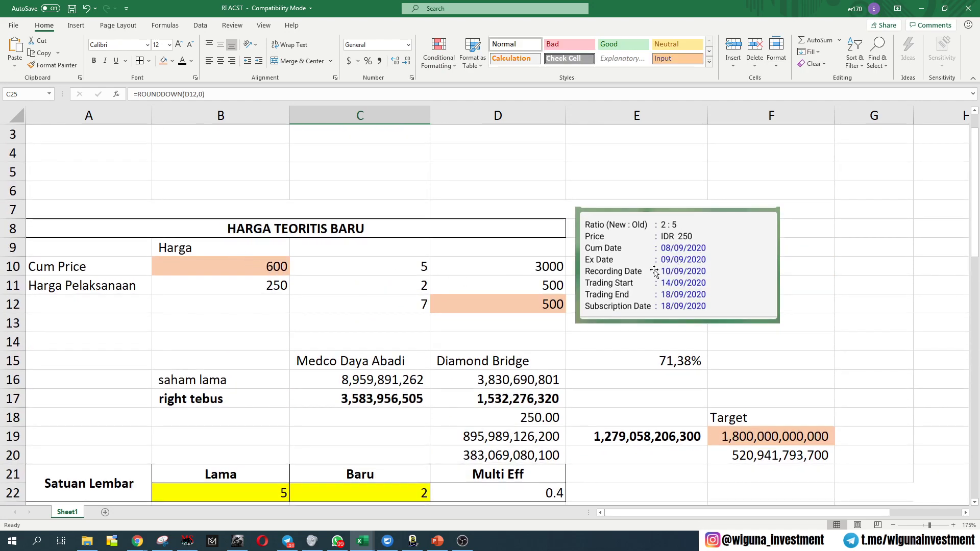
click(259, 262)
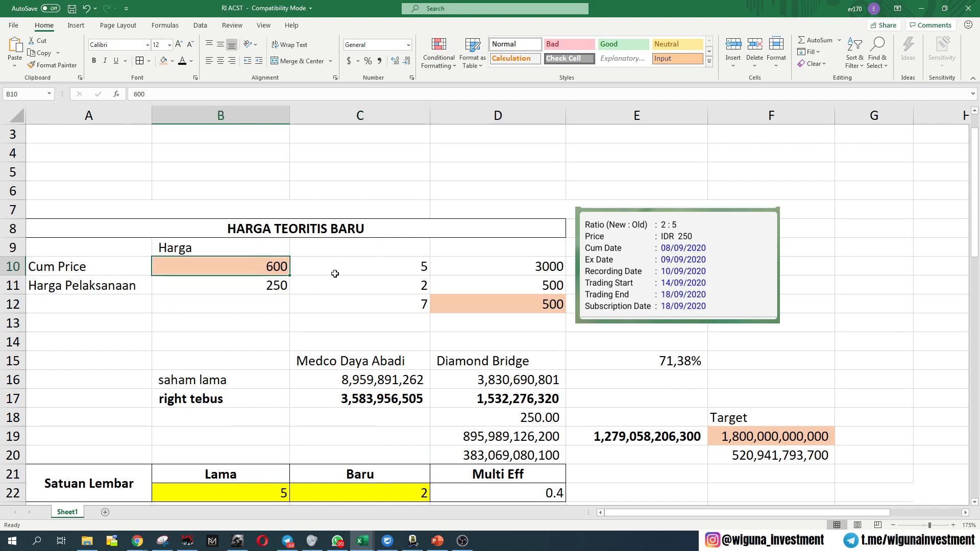
click(543, 303)
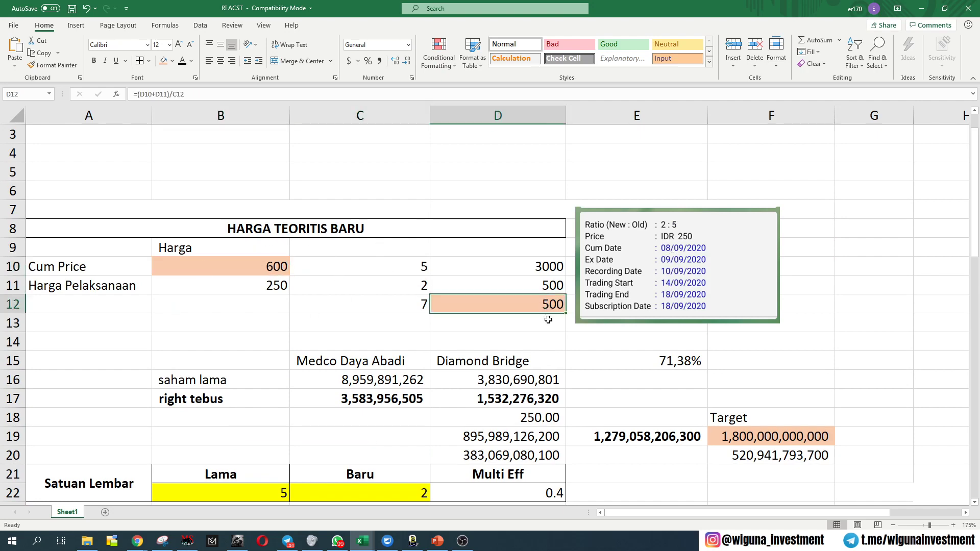
scroll(549, 326, down, 4)
scroll(372, 318, up, 2)
scroll(372, 317, down, 1)
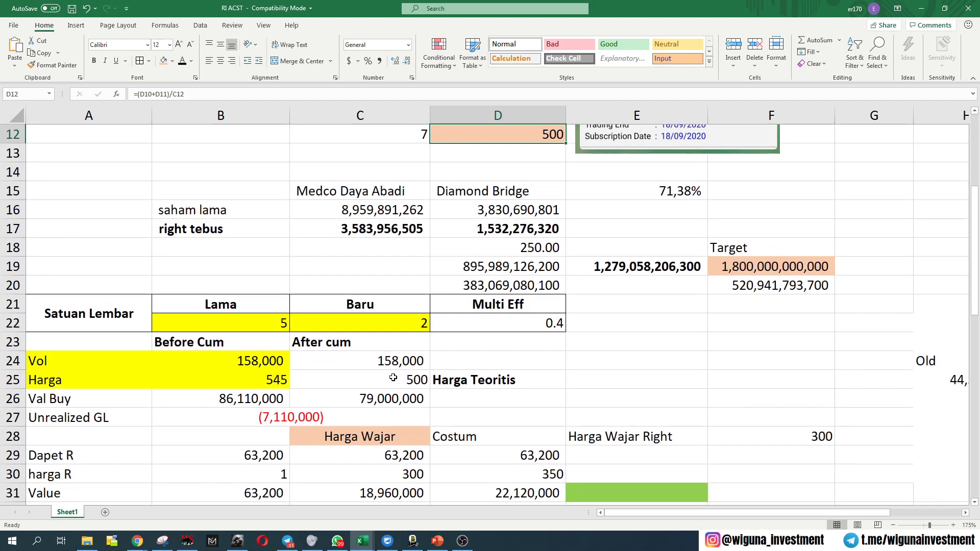
click(398, 382)
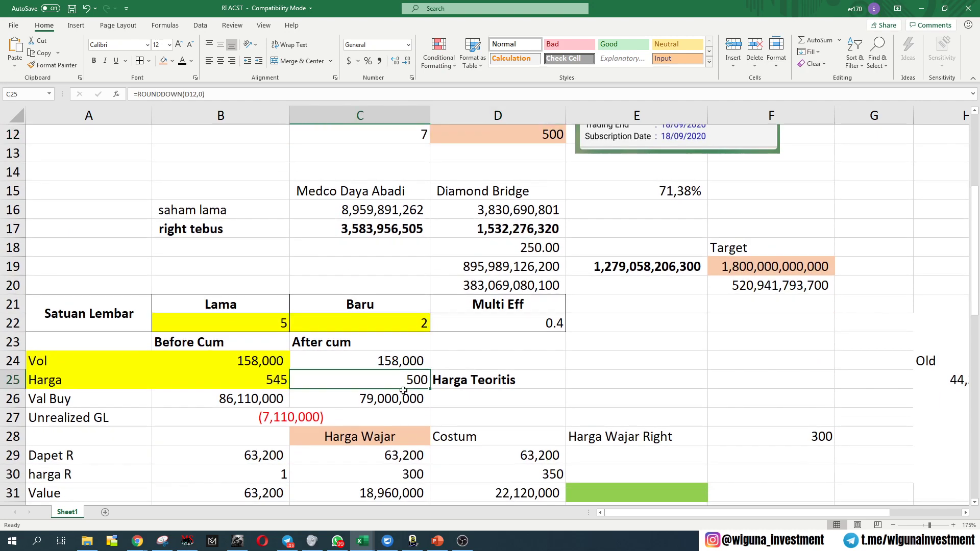
Examine the Unrealized GL formula in B27, the Harga Wajar comparison table and the Harga input in B37 of the Acuan Price table.
click(328, 414)
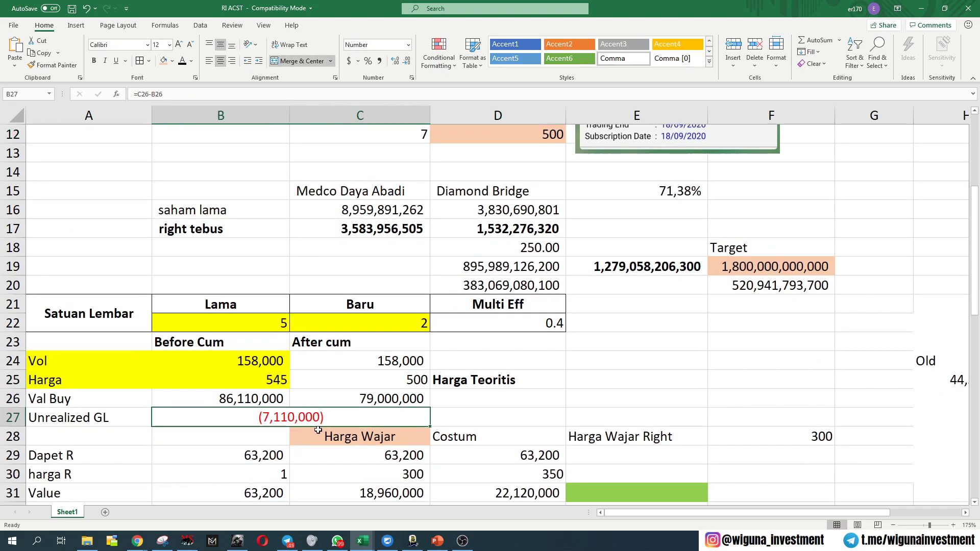
scroll(329, 416, down, 1)
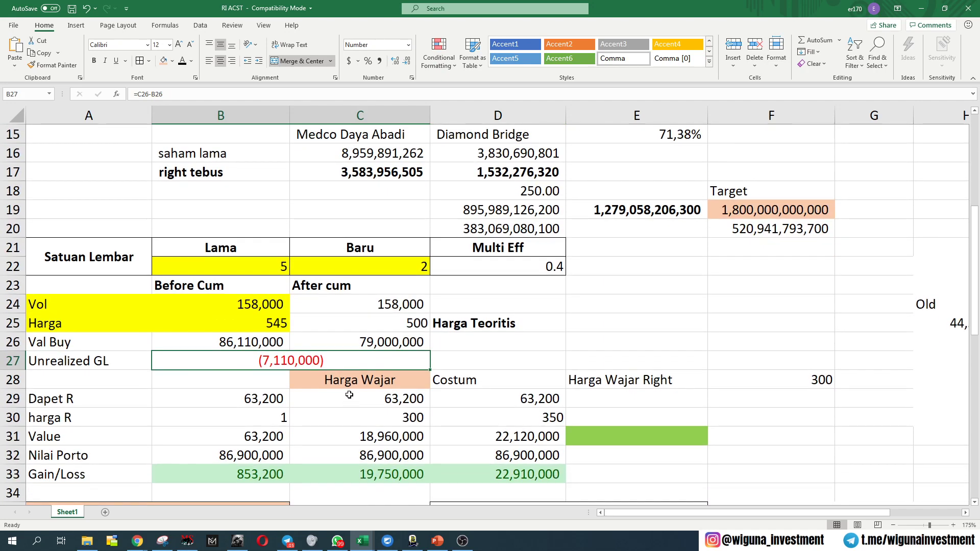
scroll(342, 362, down, 1)
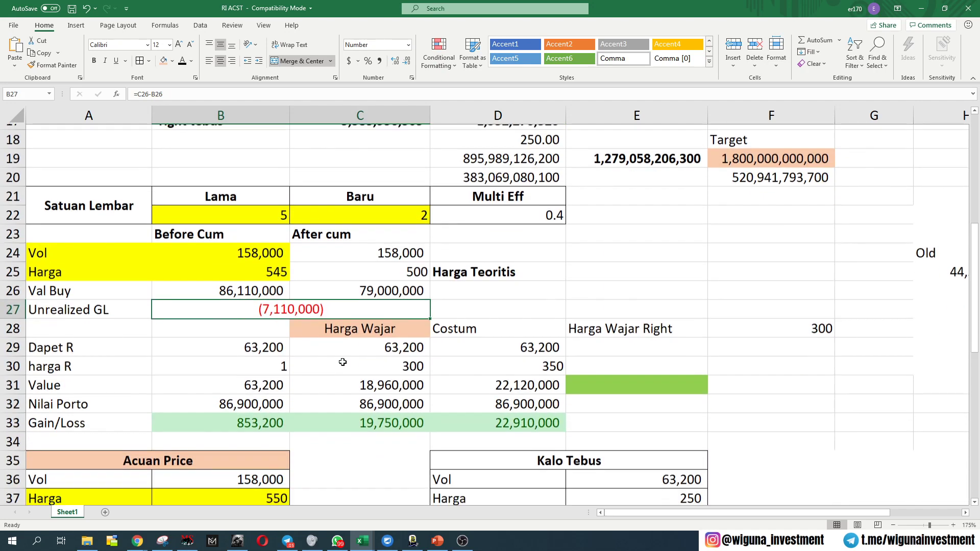
scroll(343, 362, up, 1)
scroll(342, 362, down, 1)
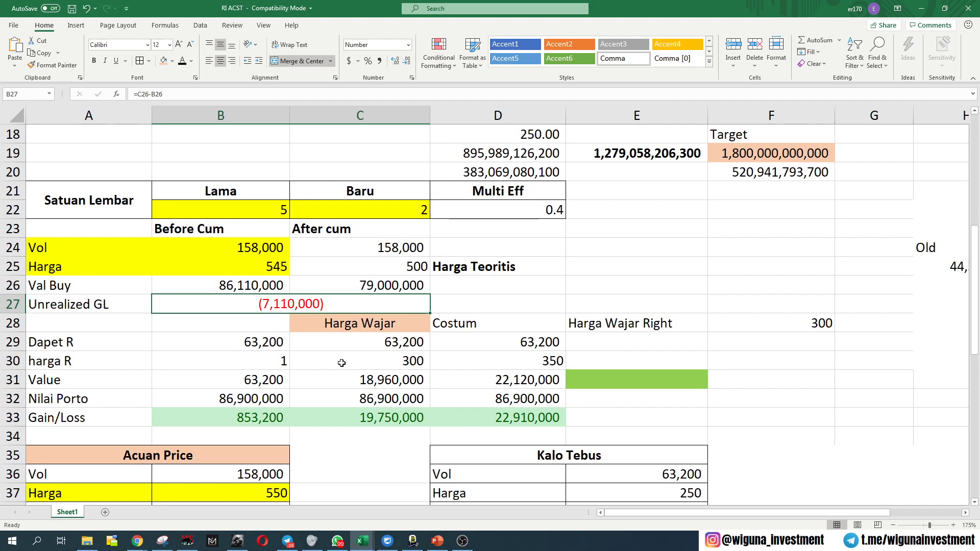
ctrl+scroll(342, 361, down, 1)
scroll(342, 362, down, 1)
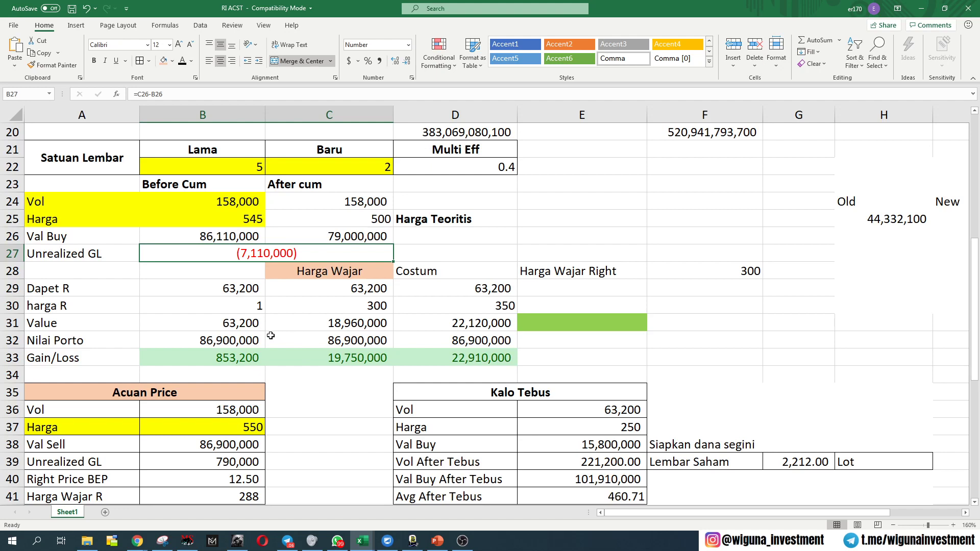
click(244, 434)
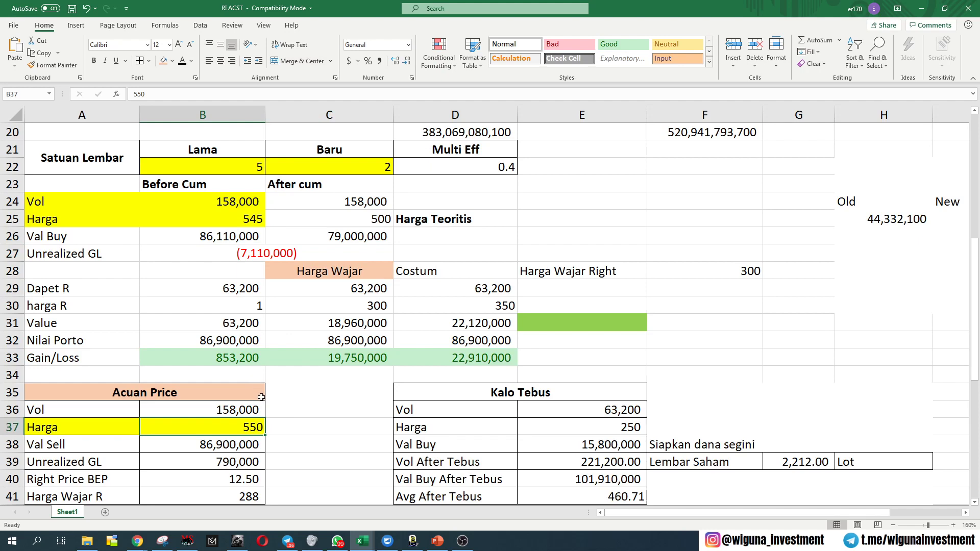
scroll(262, 397, down, 1)
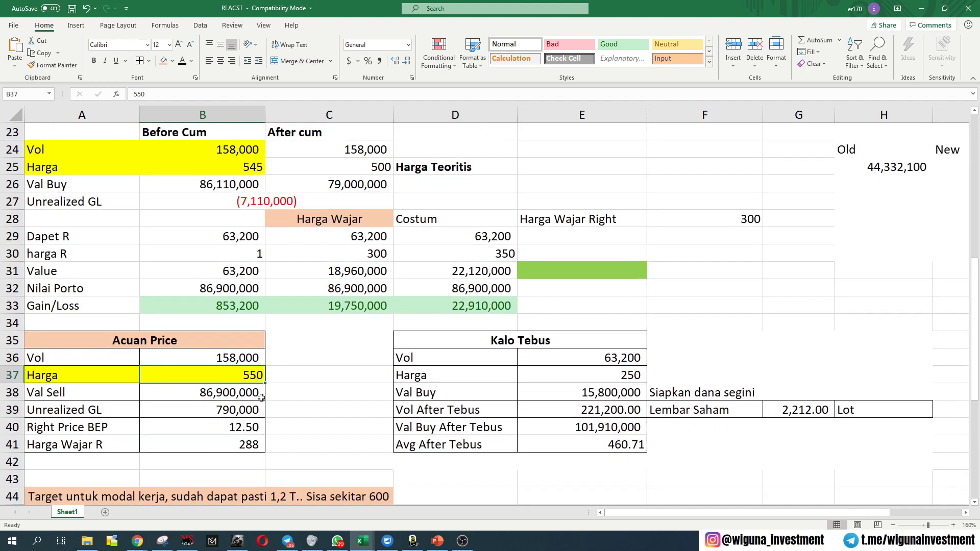
Examine the Acuan Price table and how the harga R, Nilai Porto and Gain/Loss cells in column B, rows 30 to 33, depend on it.
shift+click(291, 392)
click(254, 377)
key(shift+Right)
click(218, 366)
drag(80, 346, 219, 444)
click(227, 378)
click(242, 253)
click(250, 291)
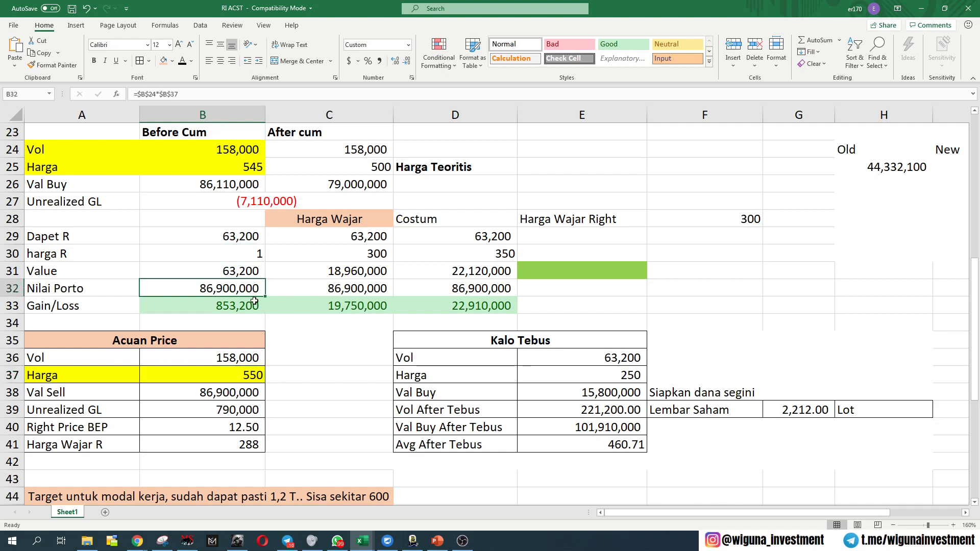
click(253, 302)
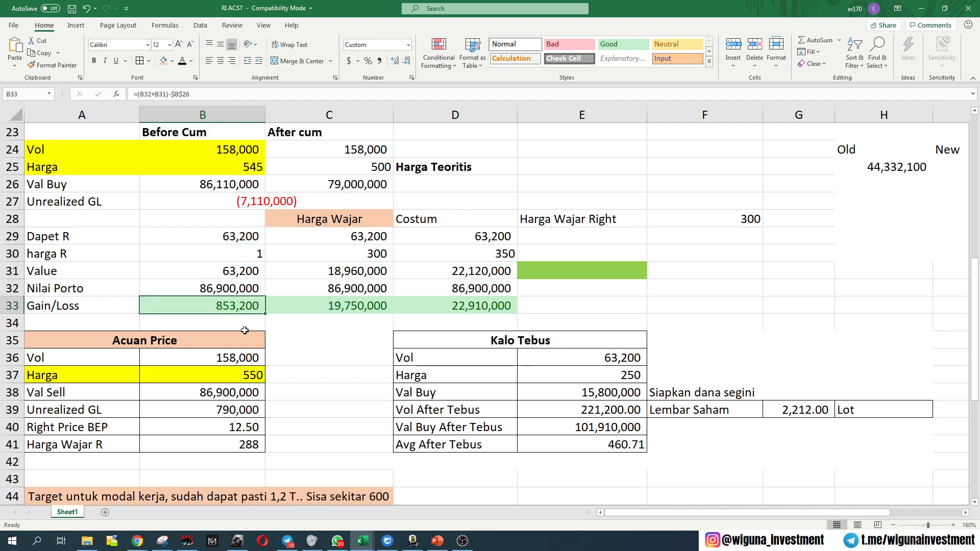
click(248, 251)
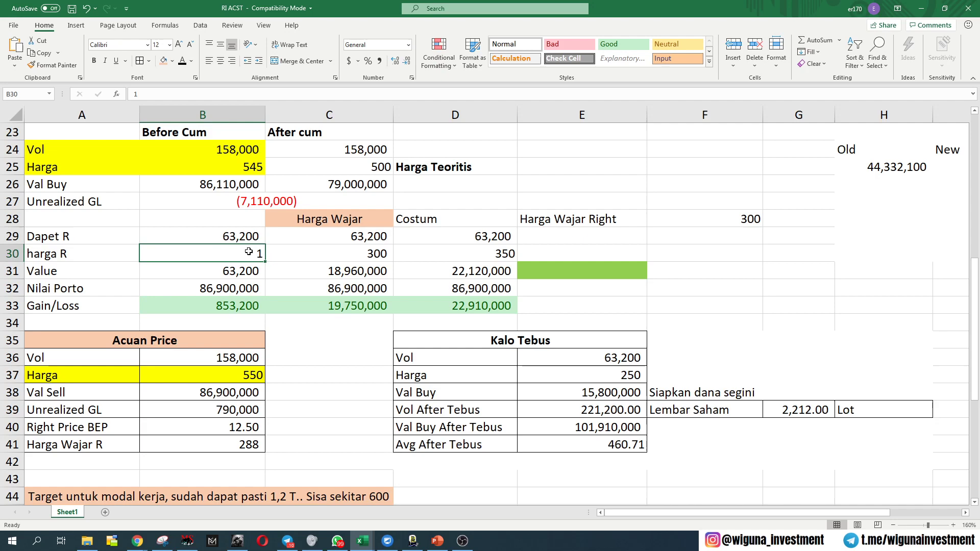
click(247, 306)
Set the Acuan Price Harga in B37 to 500 and check the Gain/Loss in B33.
click(255, 375)
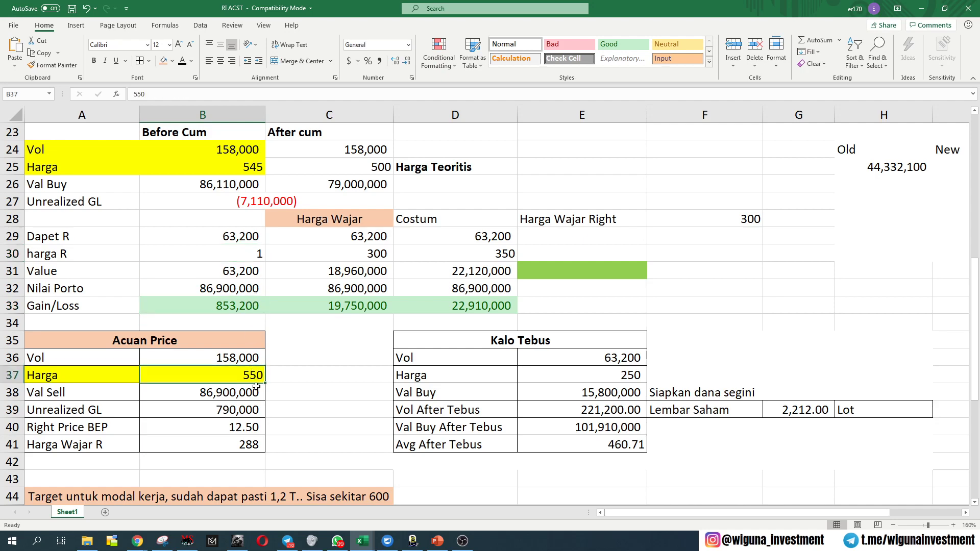
text(500)
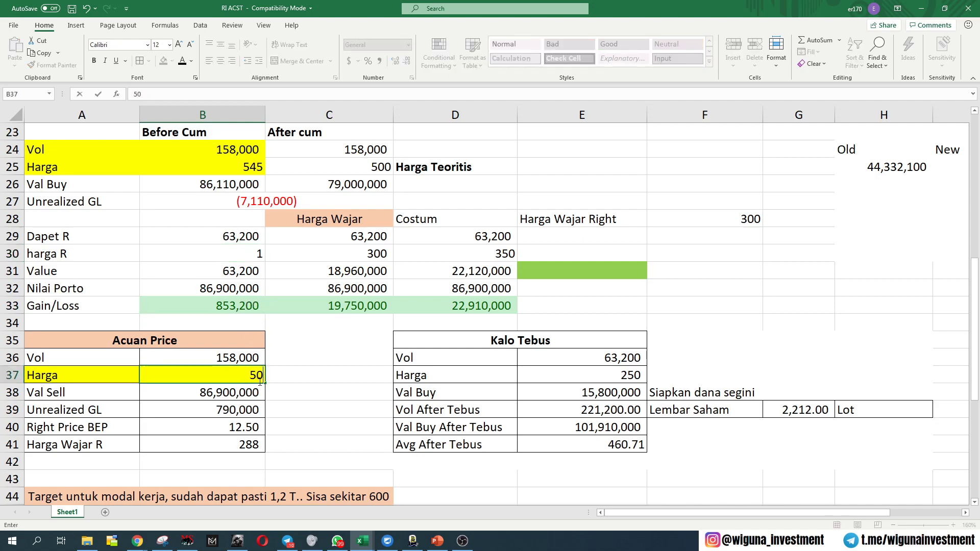
key(Return)
click(250, 310)
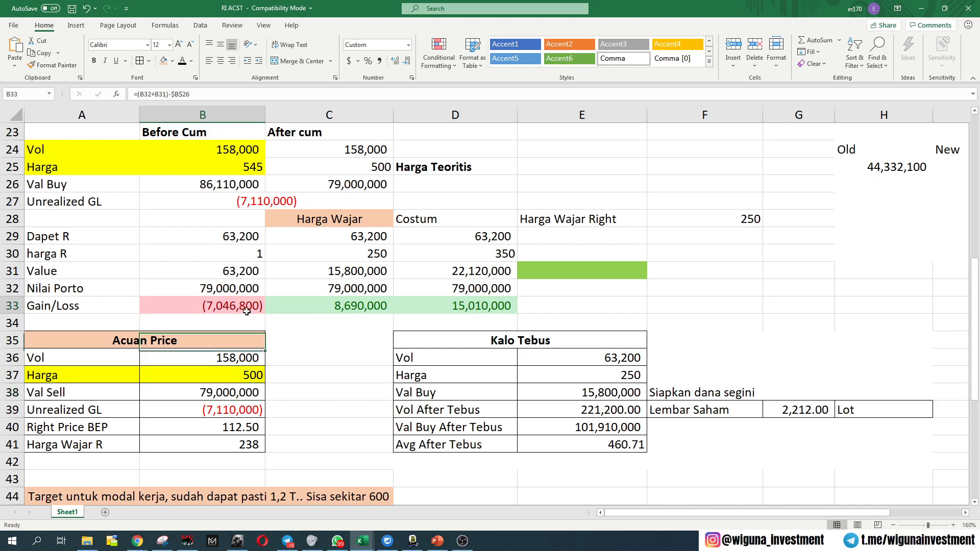
Set the Acuan Price Harga in B37 to 600.
click(251, 375)
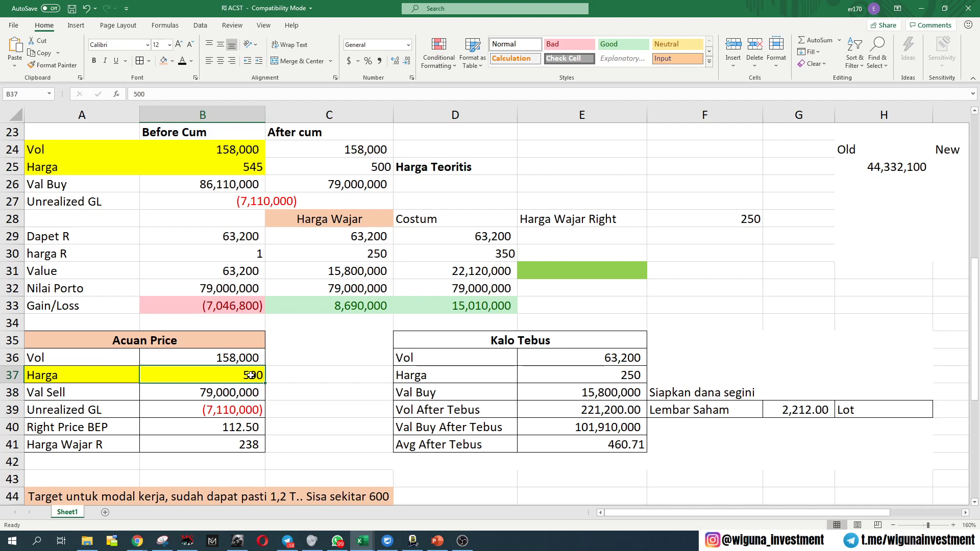
text(600)
key(Return)
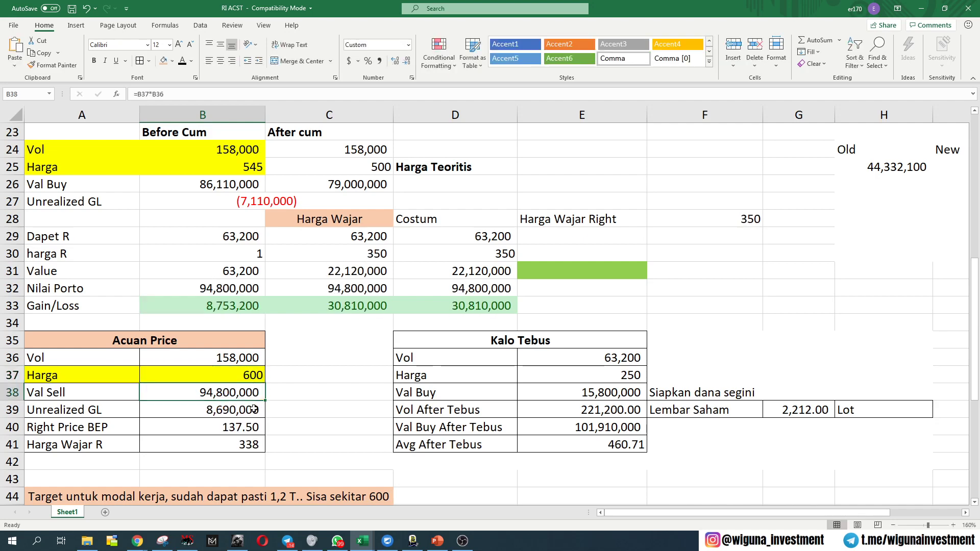
click(254, 372)
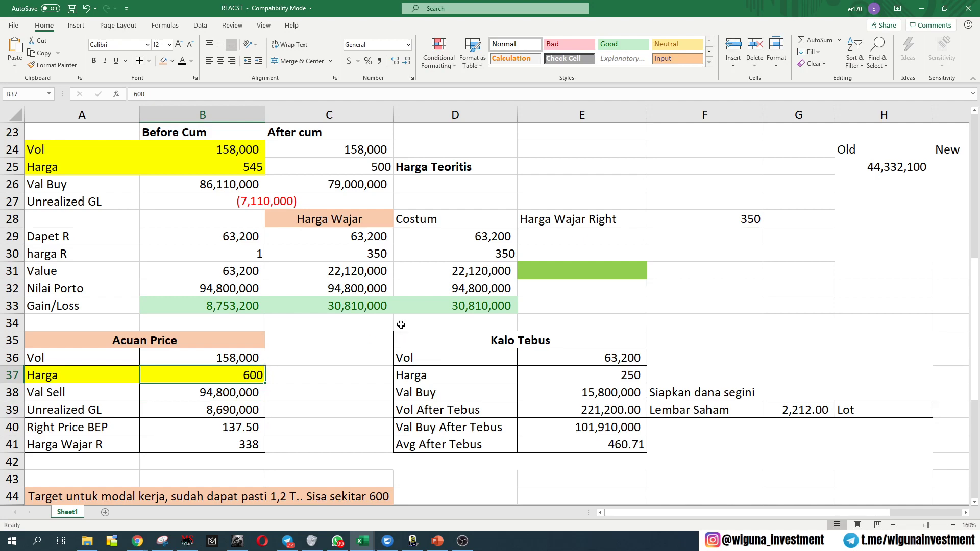
Trace the Harga Wajar column's right price in C30, Gain/Loss formula in C33 and Nilai Porto formula in C32 to their source cells.
click(377, 257)
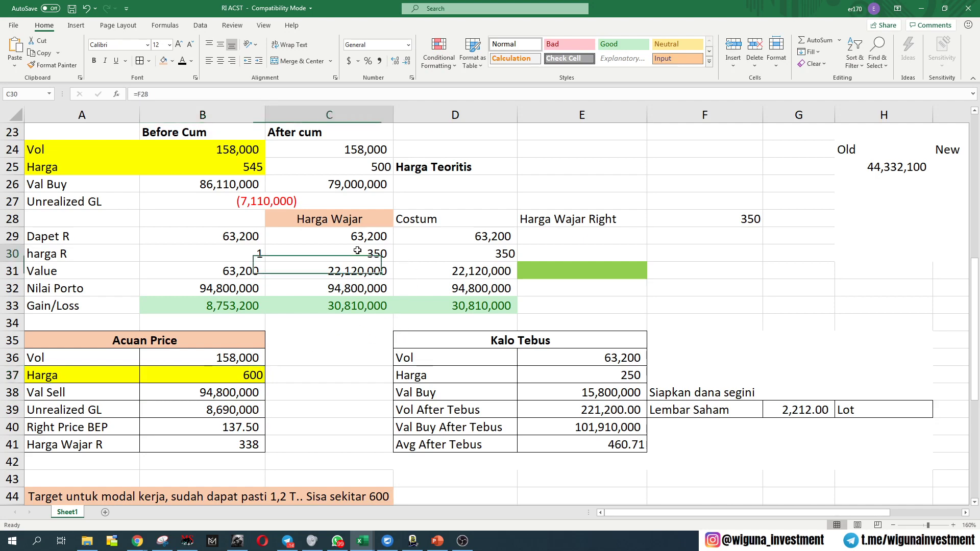
click(360, 302)
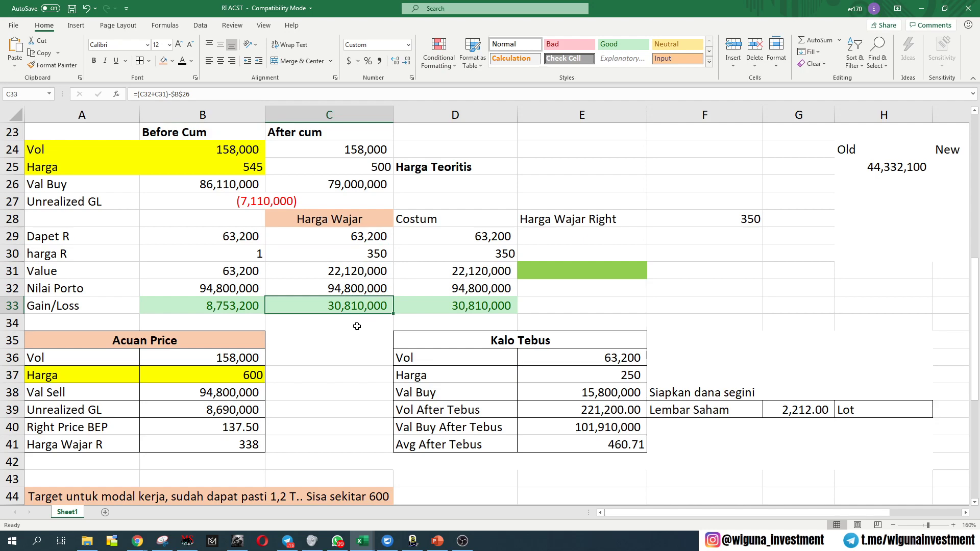
click(211, 94)
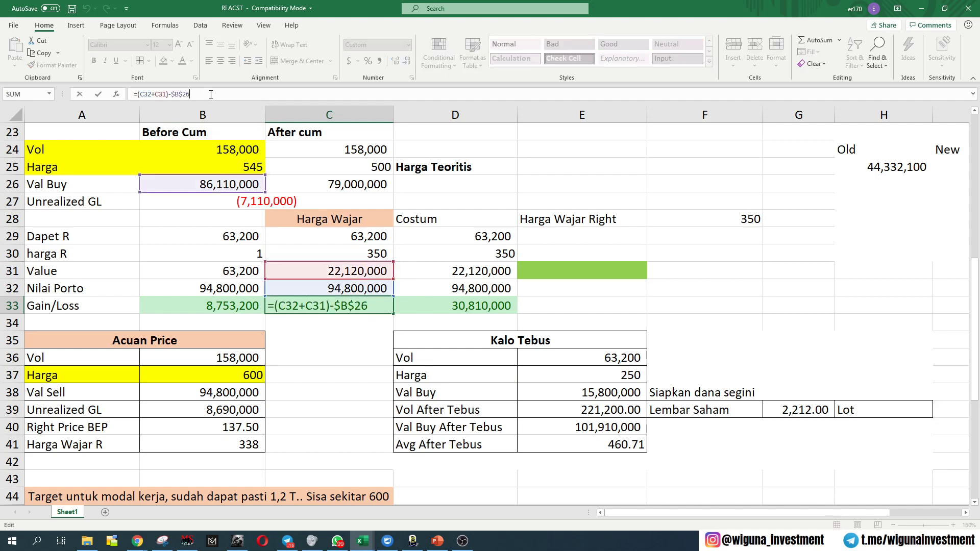
key(Return)
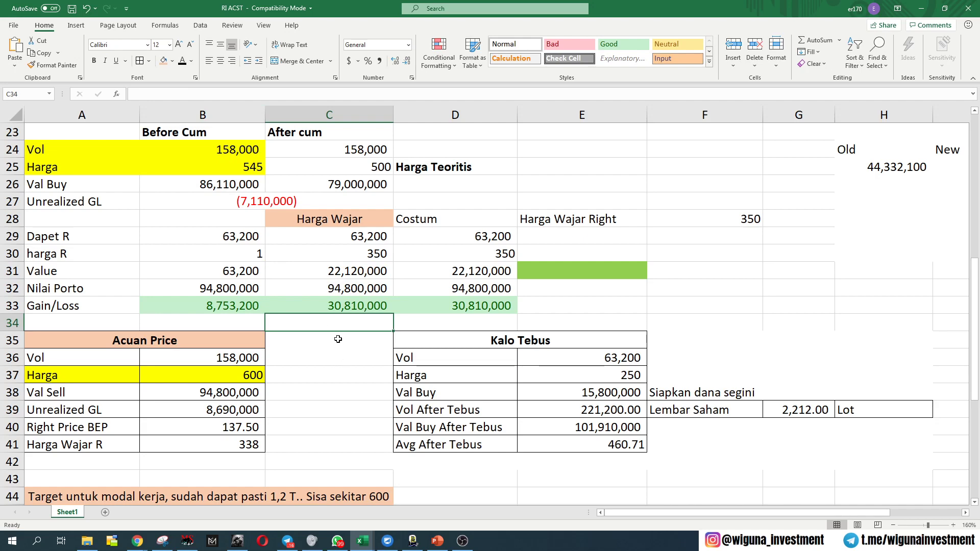
click(340, 308)
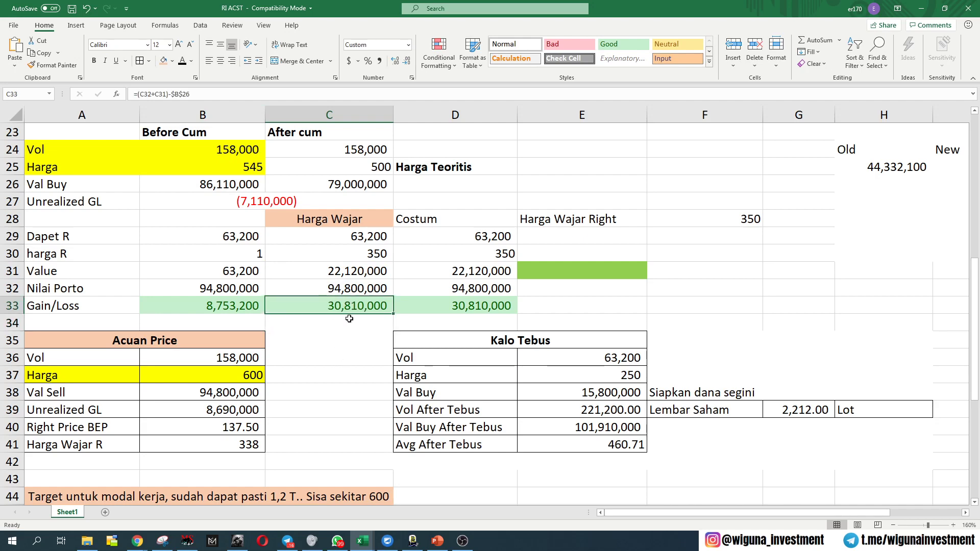
click(342, 289)
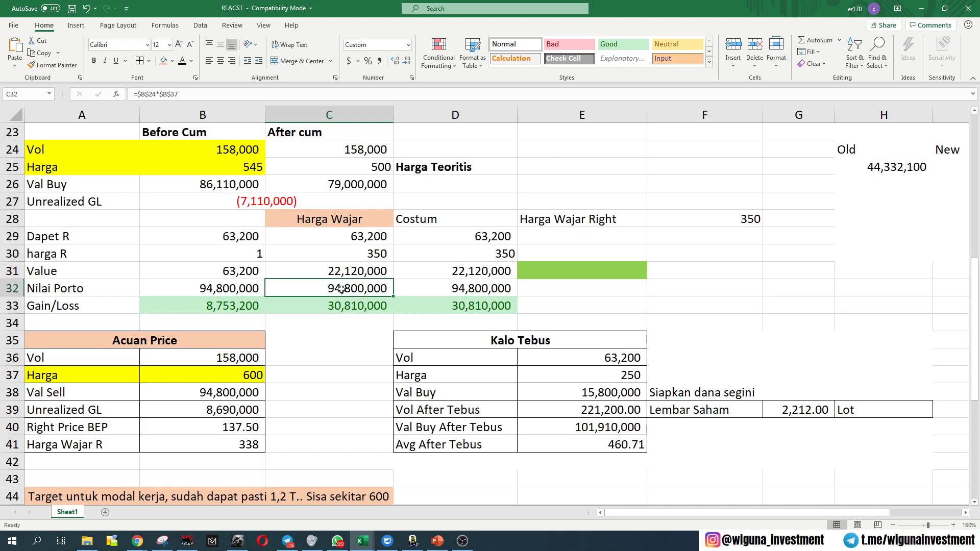
click(216, 94)
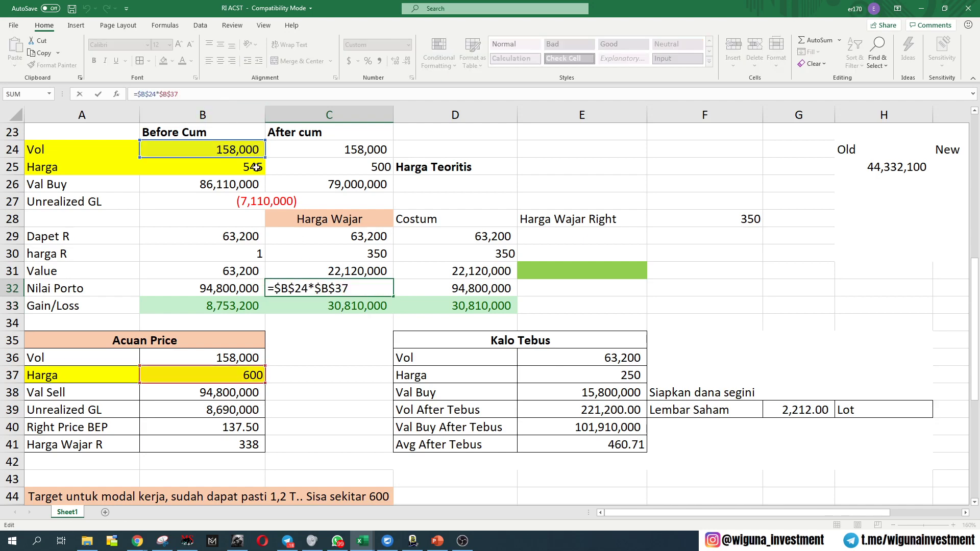
key(Return)
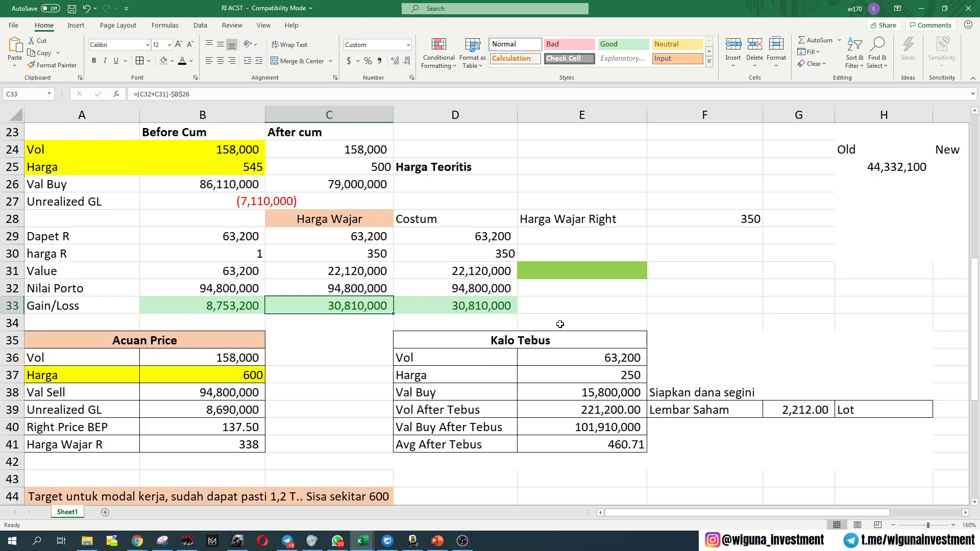
Examine the Vol, Harga, Val Buy and Vol After Tebus cells of the Kalo Tebus table and the lot conversion in G39.
click(574, 358)
click(583, 377)
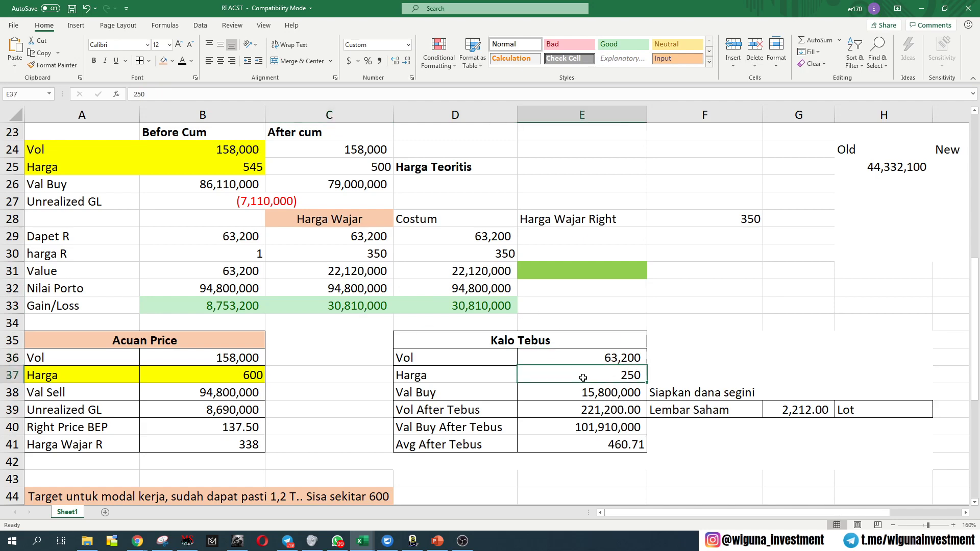
click(478, 344)
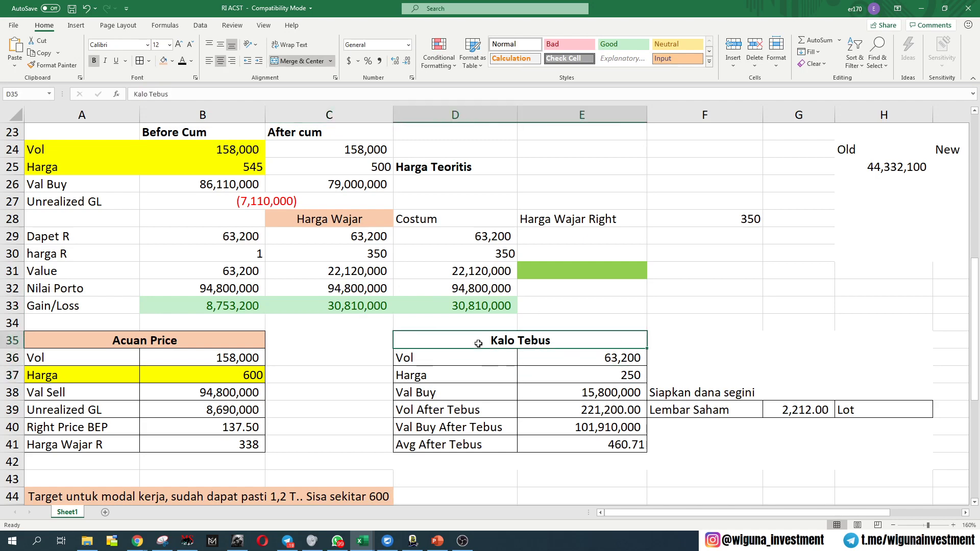
click(614, 375)
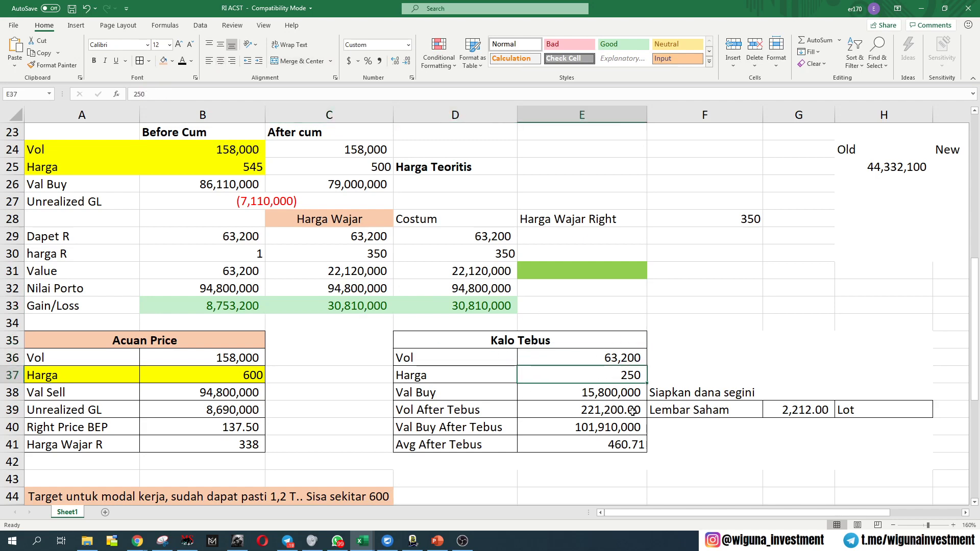
click(604, 358)
click(608, 378)
click(602, 401)
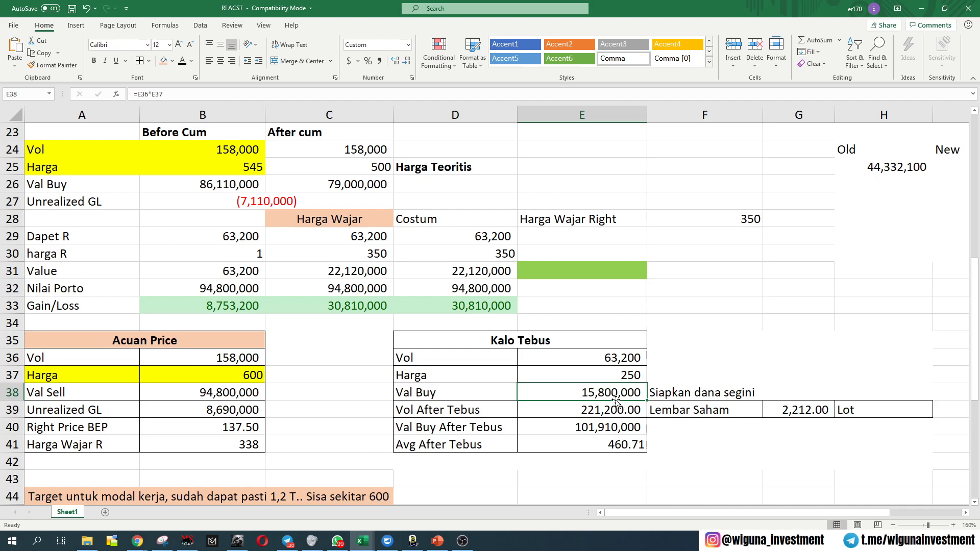
click(668, 397)
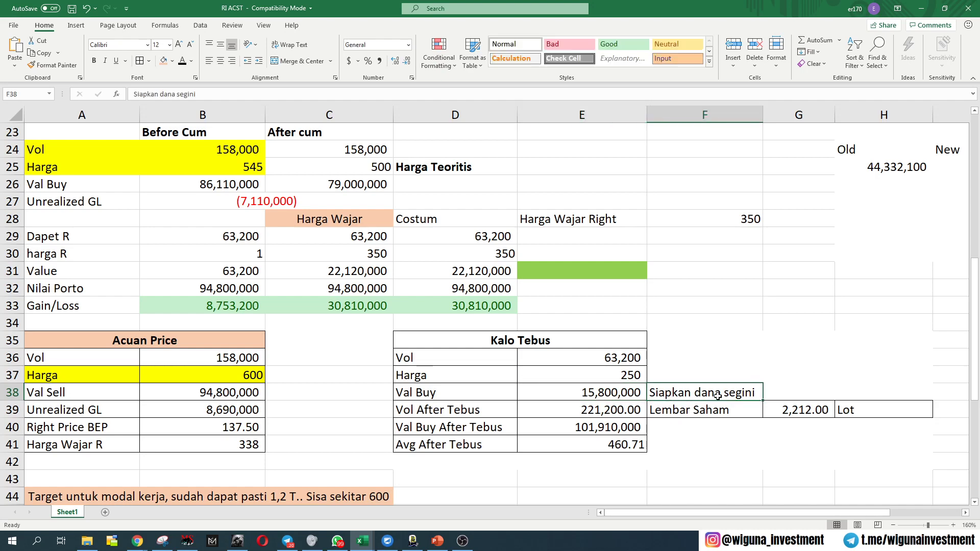
click(573, 412)
click(781, 408)
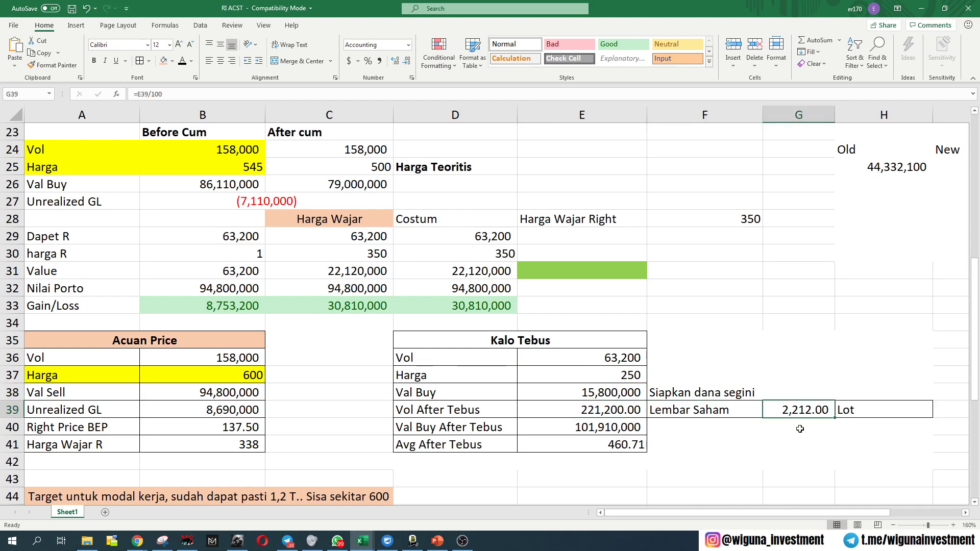
Check the Val Buy After Tebus formula in E40 and fill the Avg After Tebus cell E41 with light orange.
click(562, 433)
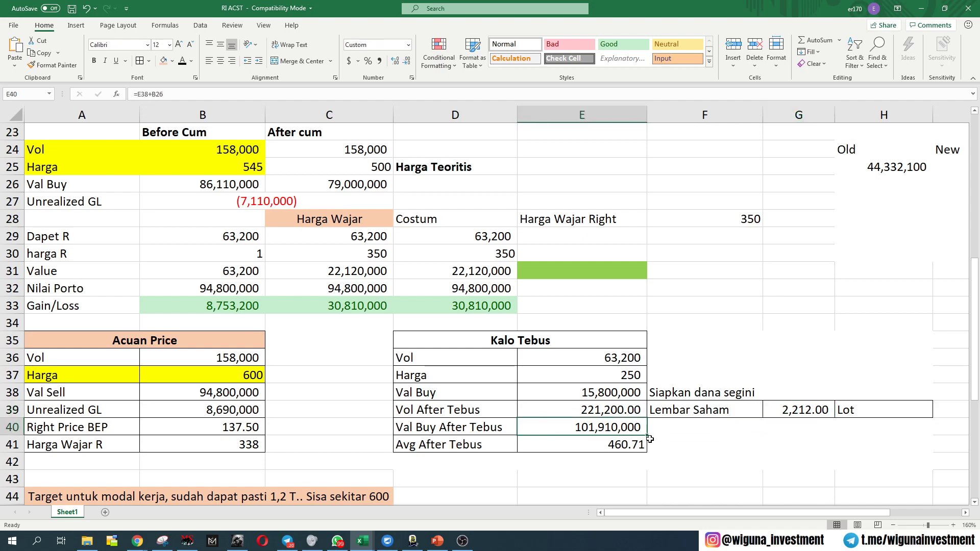
click(611, 442)
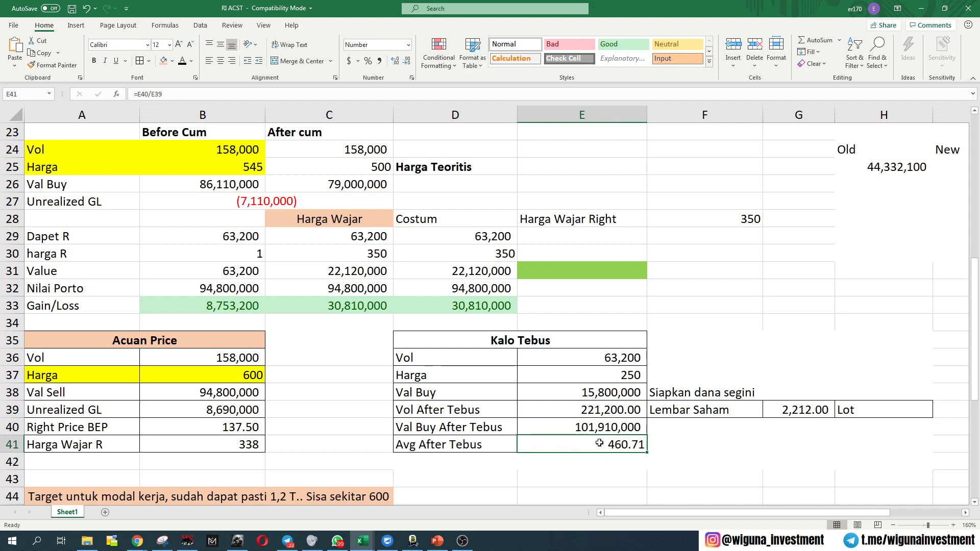
click(162, 64)
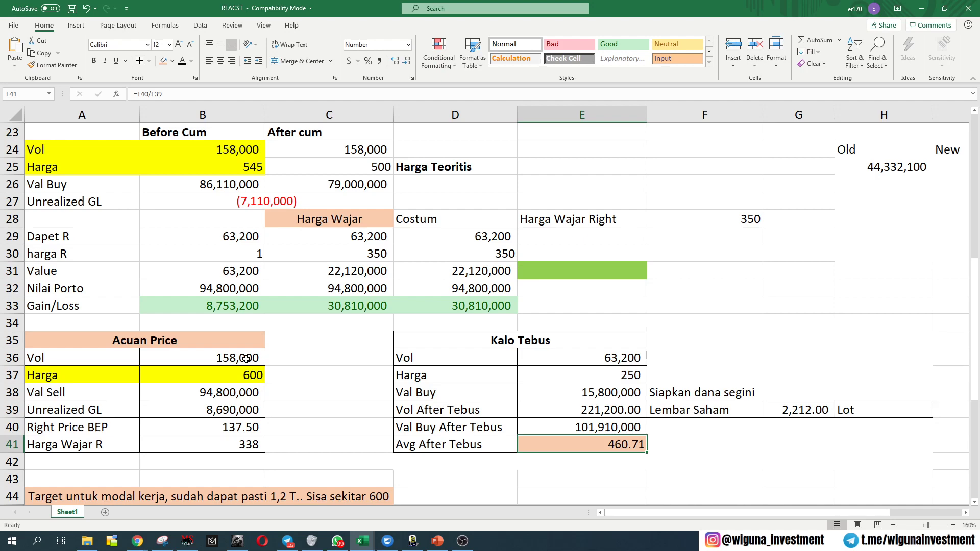
Try a Harga of 450 in B37 of the Acuan Price table.
drag(246, 359, 244, 444)
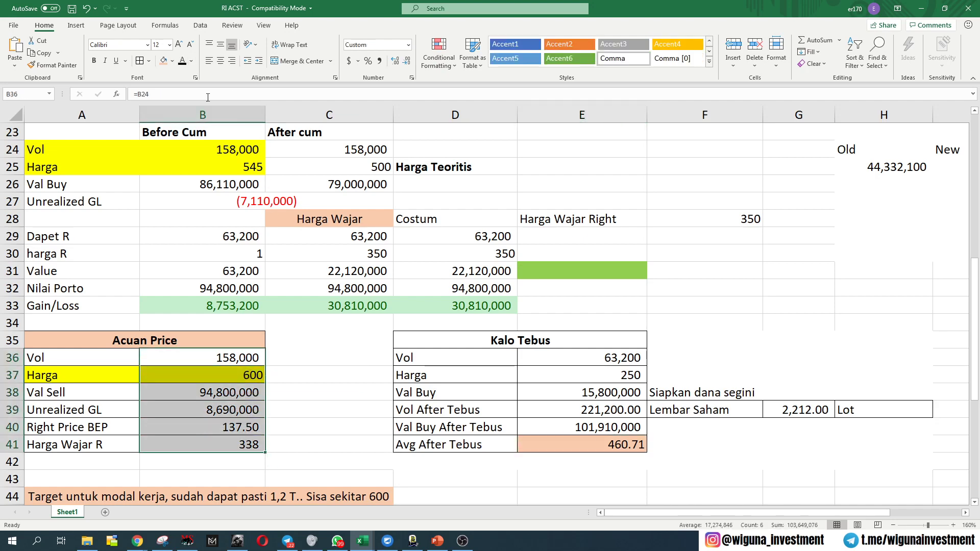
click(358, 442)
click(252, 376)
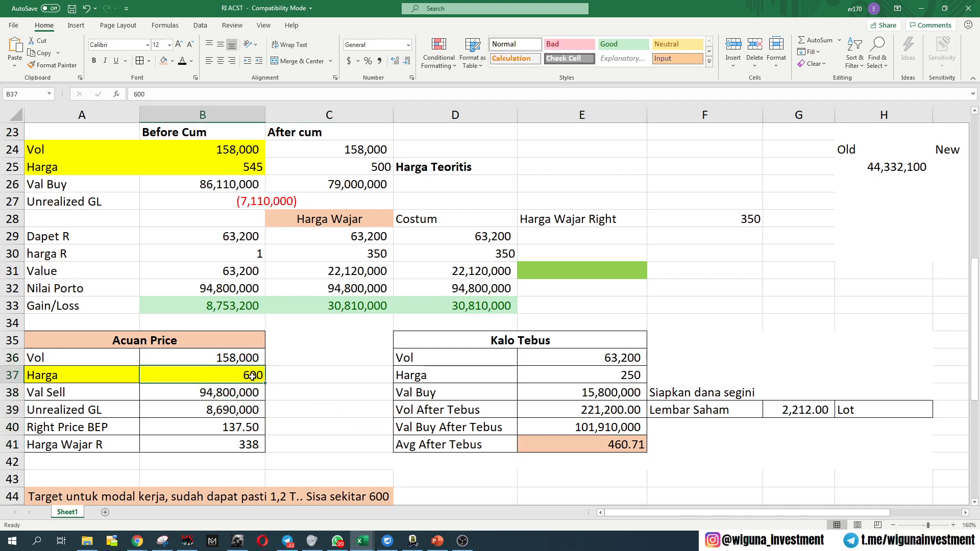
text(5)
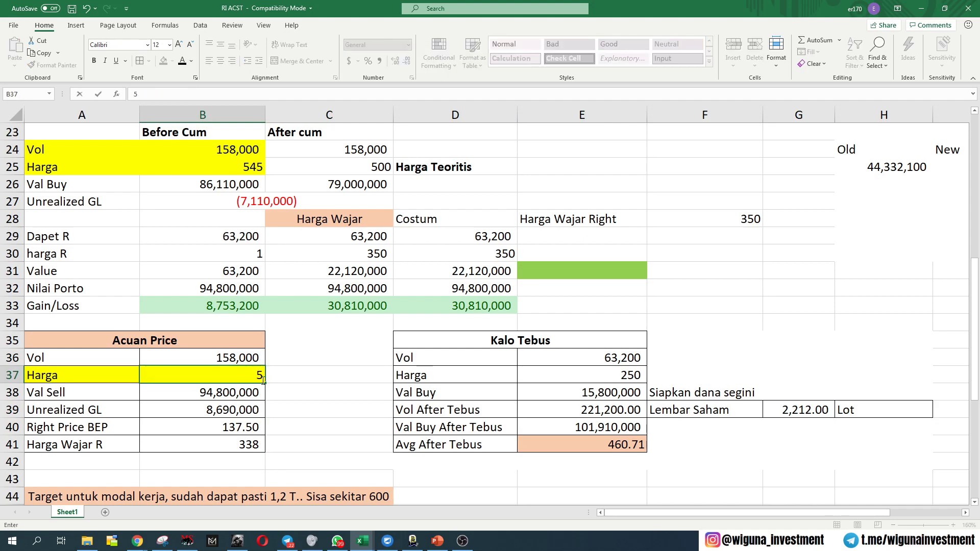
key(BackSpace)
text(450)
key(Return)
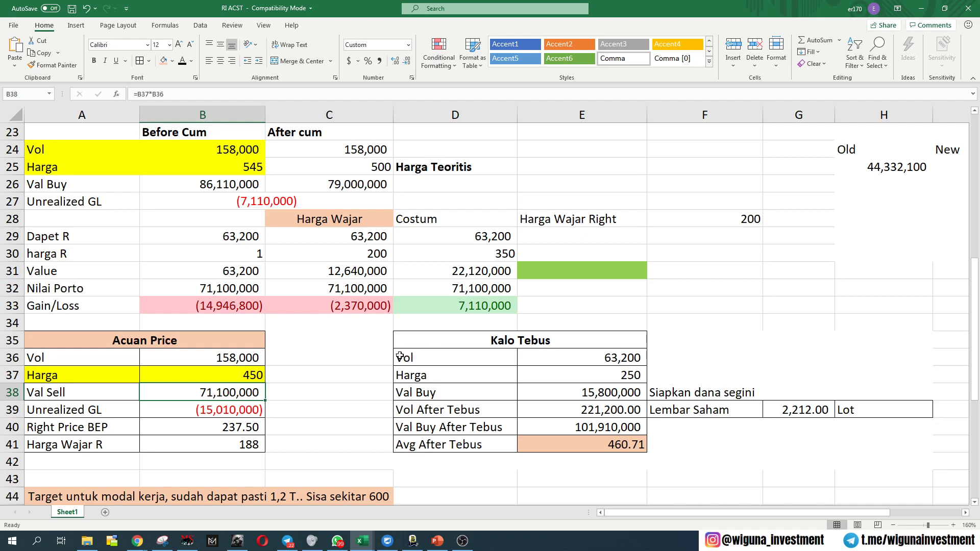
Restore the Acuan Price Harga in B37 to 600.
key(Up)
text(600)
key(ctrl+Return)
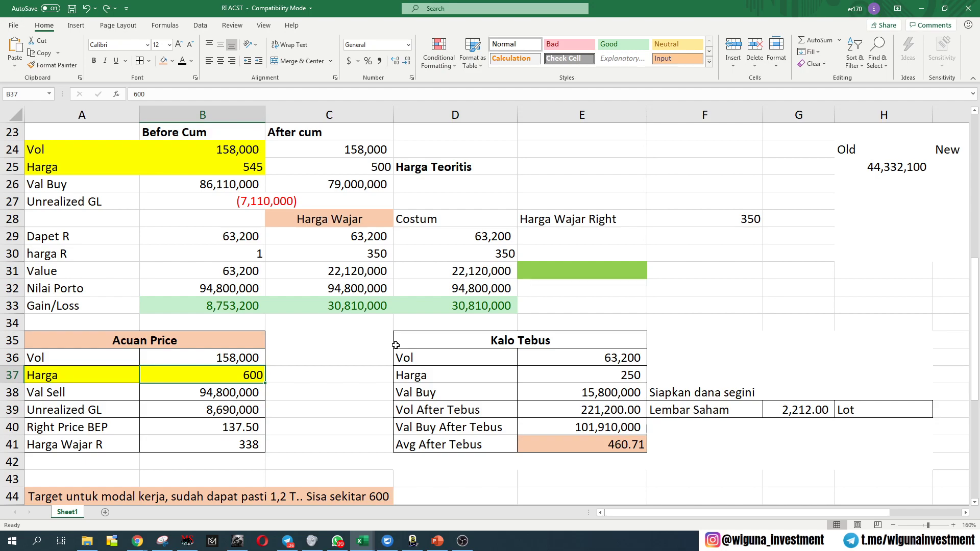
Review the exercise price in E37, the theoretical price section in rows 8 to 22, and the MEDC funding and warrant notes in A44 and A48.
click(622, 371)
scroll(587, 395, down, 2)
scroll(576, 397, up, 7)
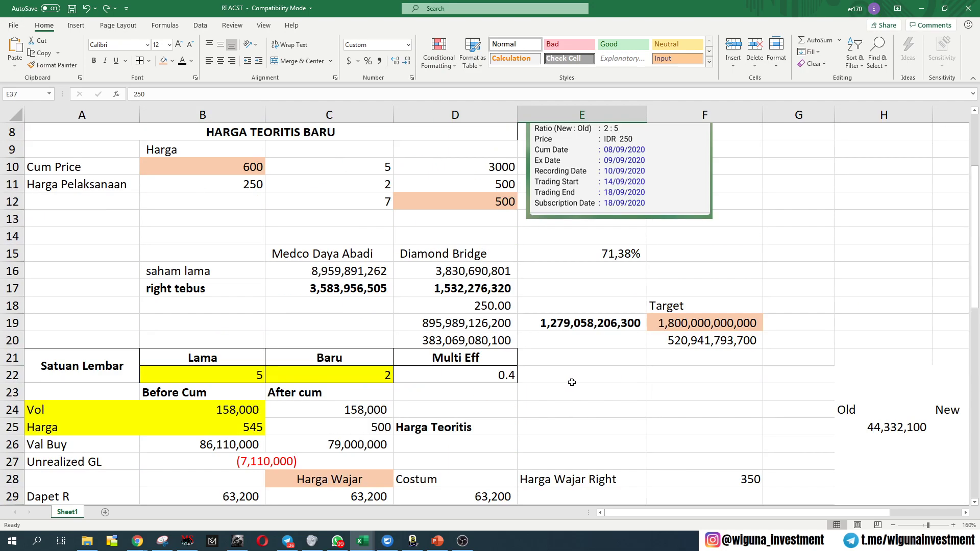
scroll(439, 421, down, 5)
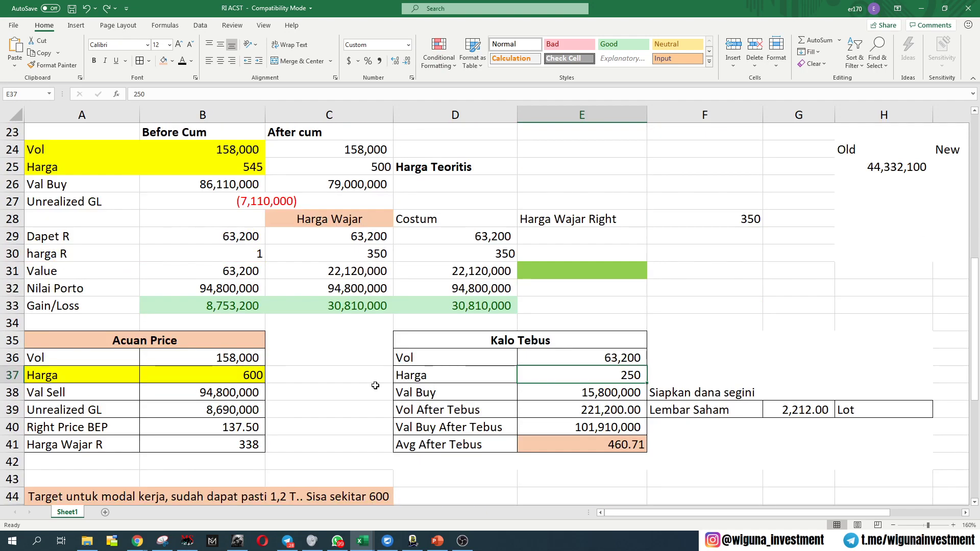
scroll(375, 385, down, 4)
click(174, 316)
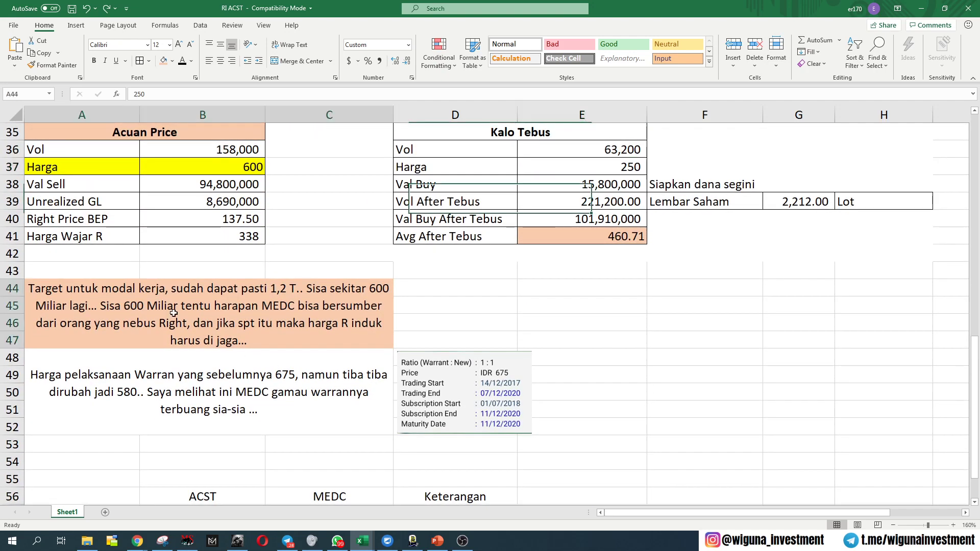
key(Down)
key(Up)
key(Down)
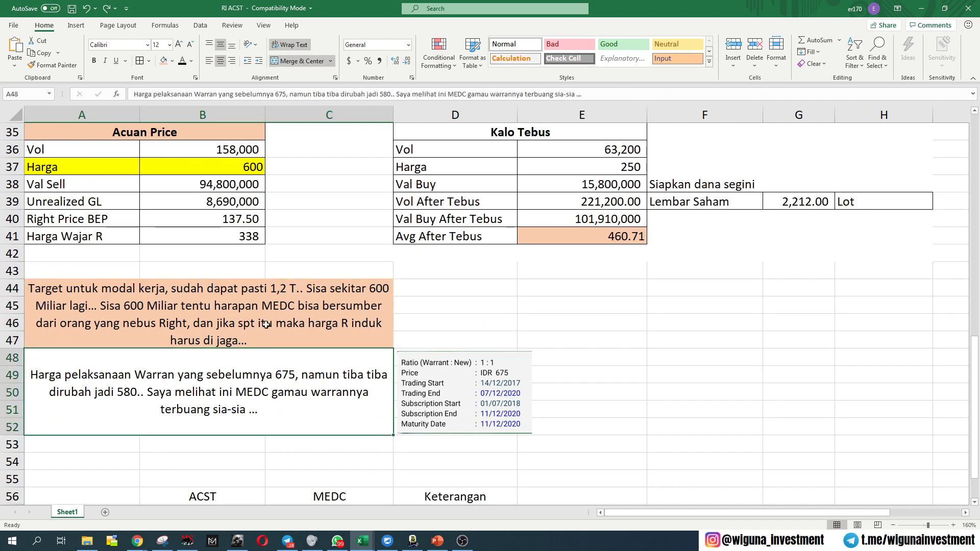
Reread the MEDC funding note in A44 and the warrant note in A48 together with the tables around them.
key(Up)
key(Down)
key(Up)
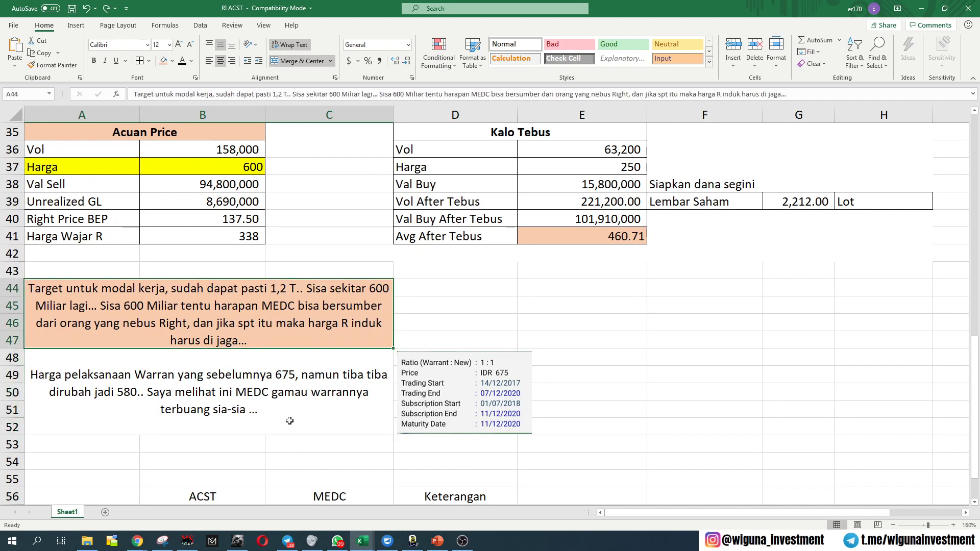
key(Down)
scroll(288, 404, up, 1)
scroll(288, 404, down, 4)
scroll(288, 404, up, 4)
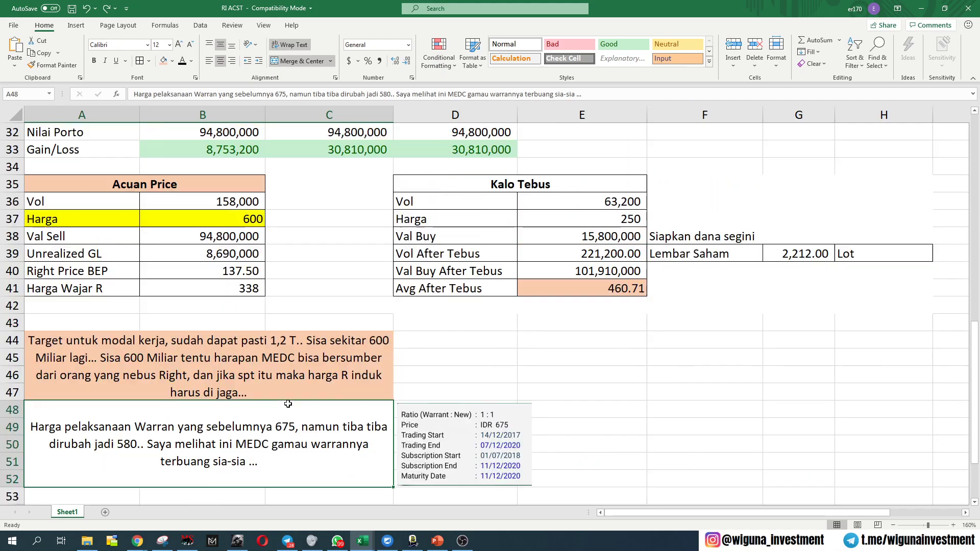
scroll(288, 404, down, 5)
scroll(288, 404, down, 3)
scroll(288, 405, up, 8)
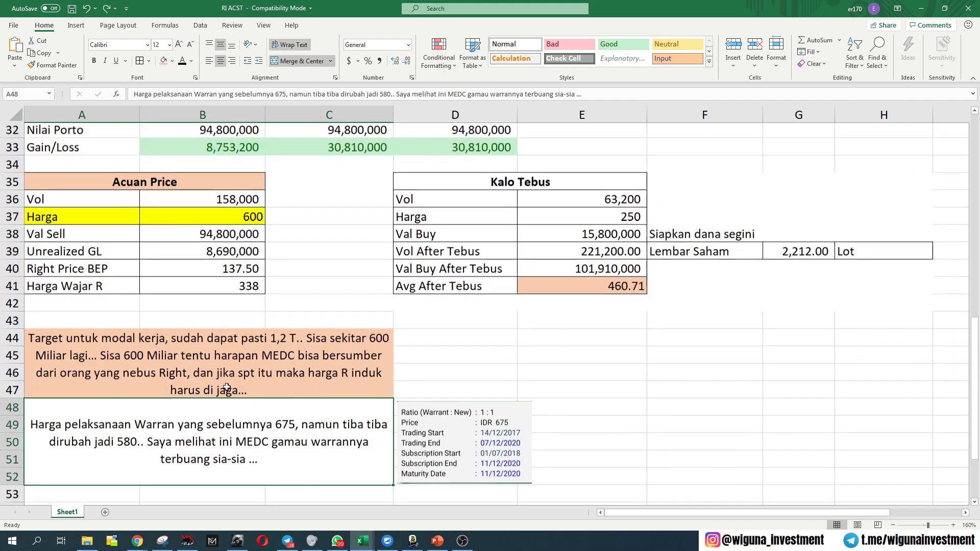
Compare the remaining-funding figure in the A44 note with the Target in F19 and the amount in F20.
click(190, 365)
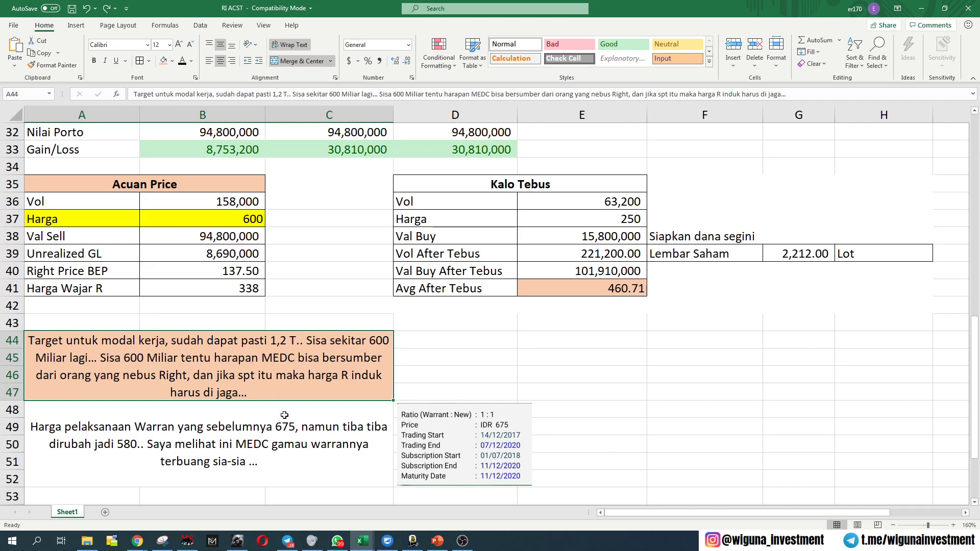
scroll(810, 321, up, 6)
scroll(810, 321, up, 1)
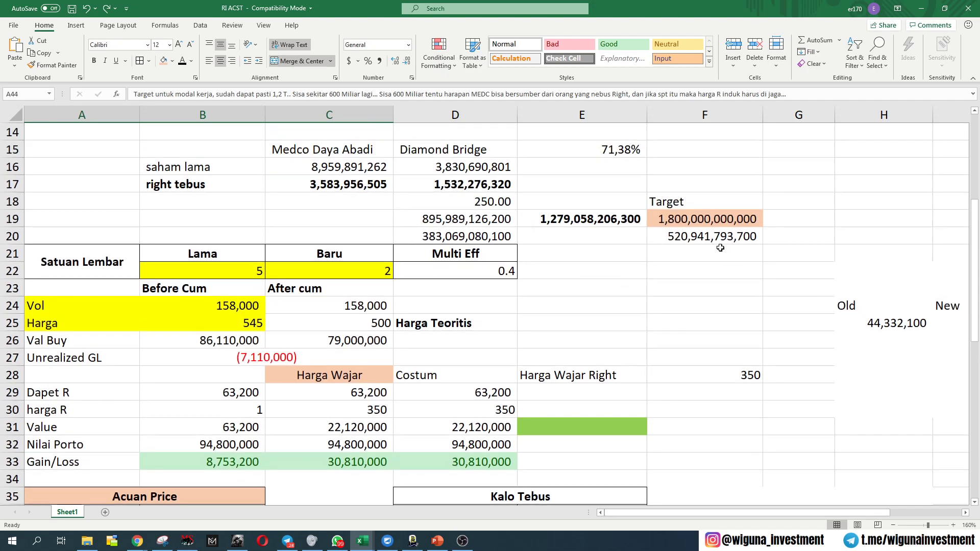
click(712, 236)
click(658, 218)
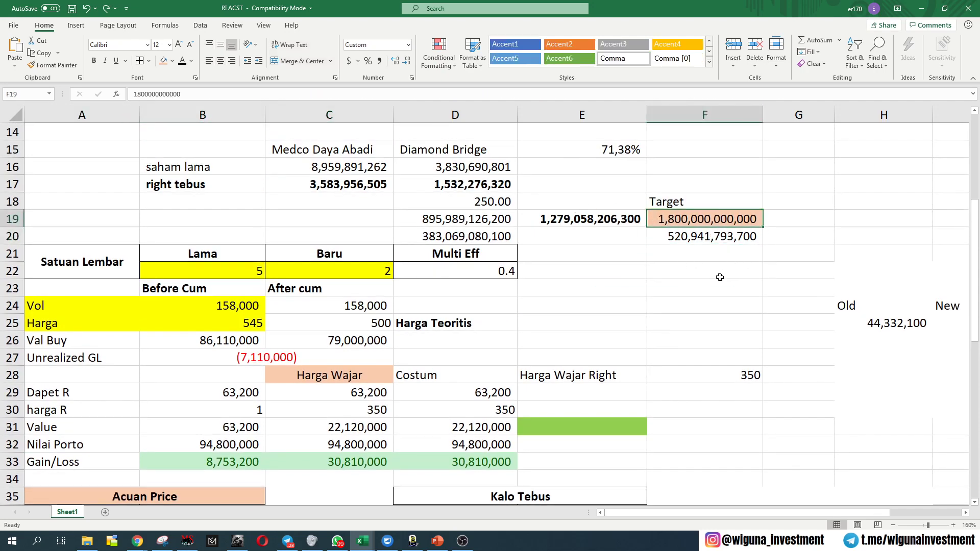
Set both remaining-funding figures in the A44 note to 520 Miliar.
scroll(527, 398, down, 7)
click(337, 318)
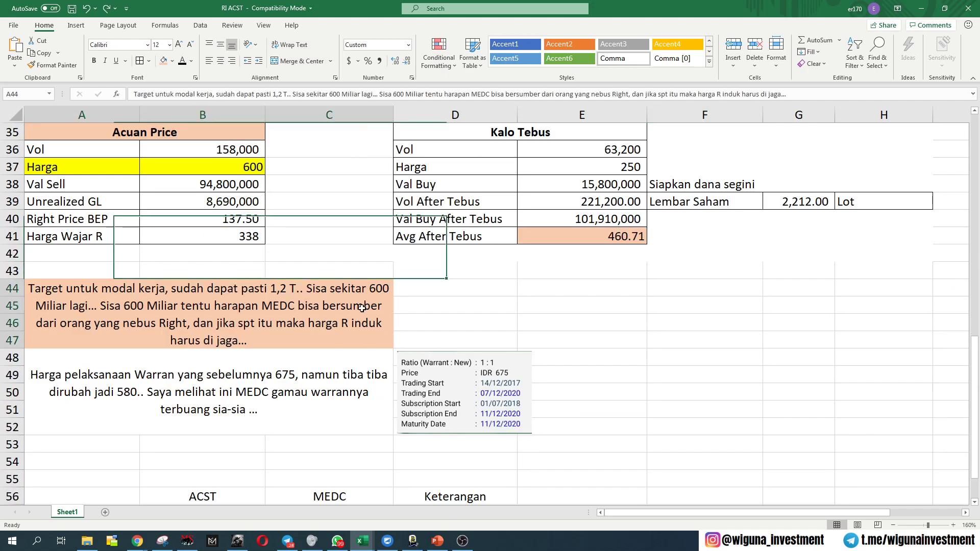
double_click(337, 94)
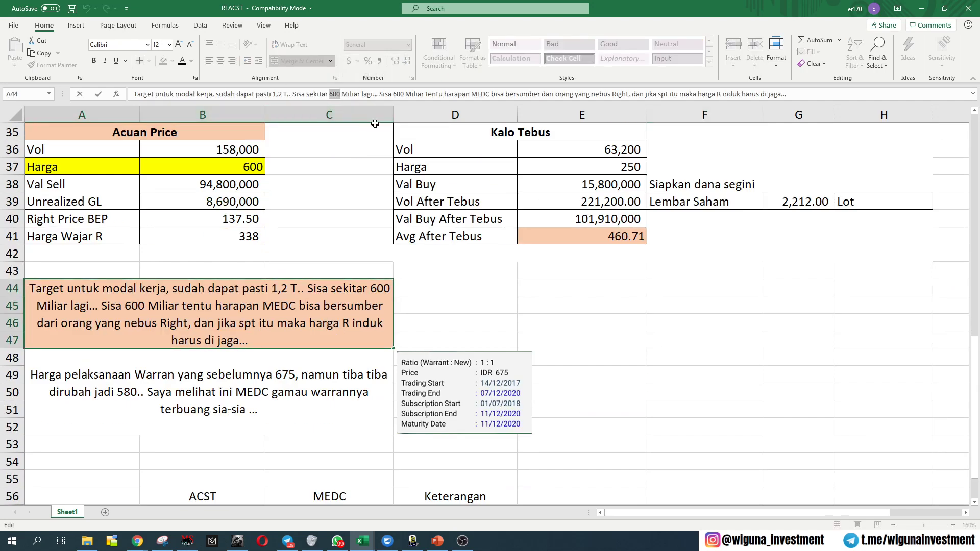
text(520)
key(Return)
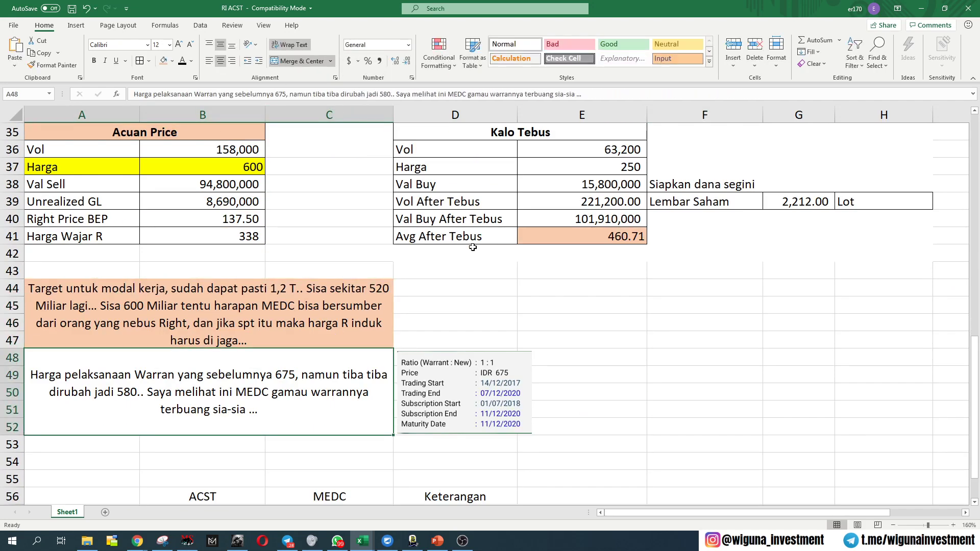
click(164, 325)
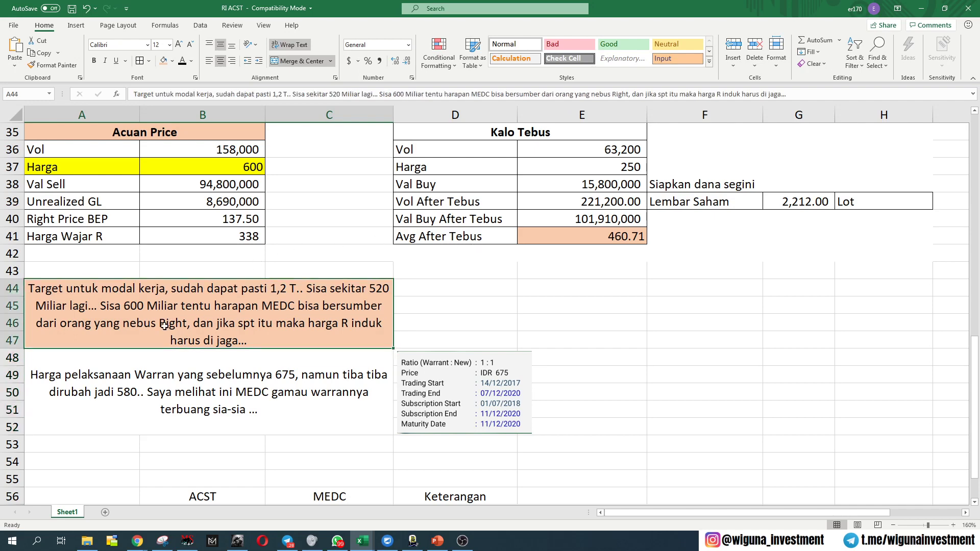
double_click(387, 94)
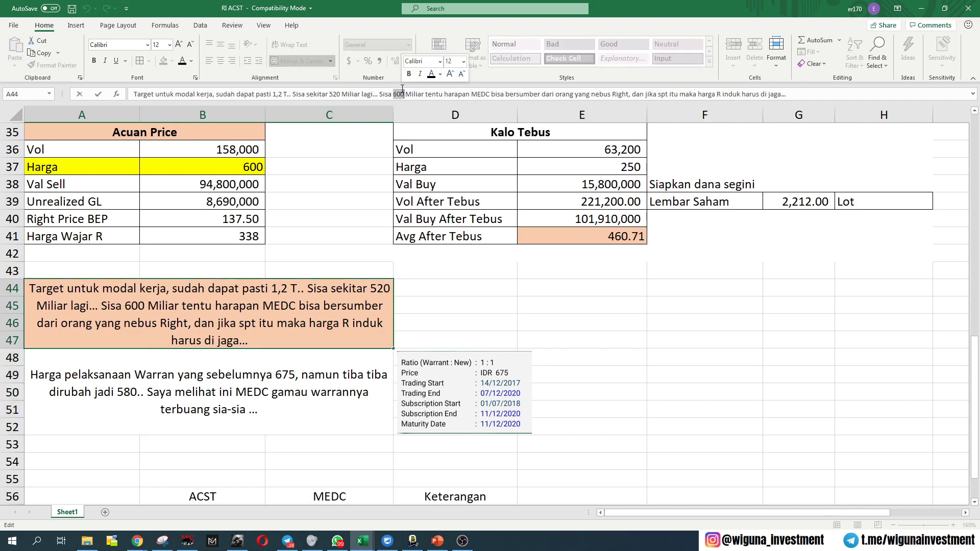
text(520)
key(Return)
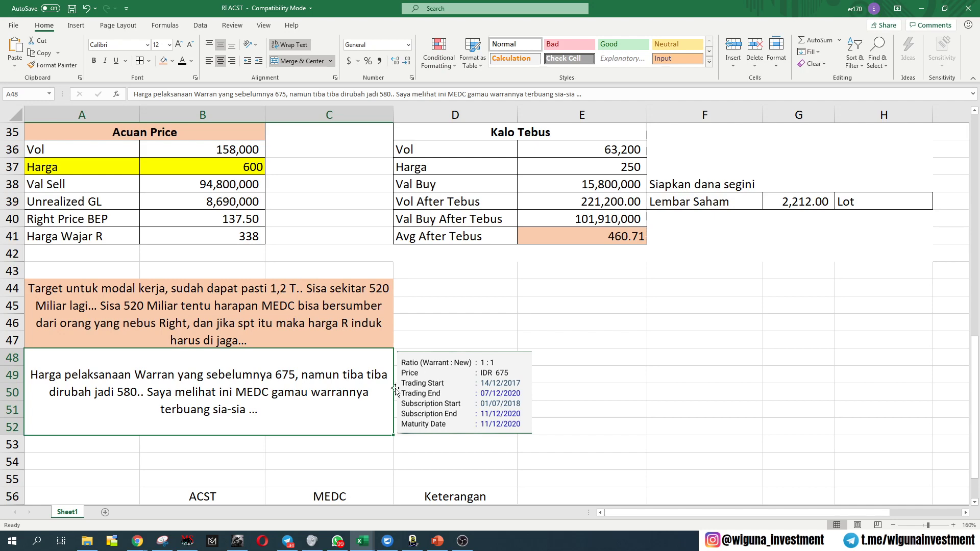
Enlarge the warrant details picture and place it beside the A44 and A48 notes, over columns D and E.
click(530, 418)
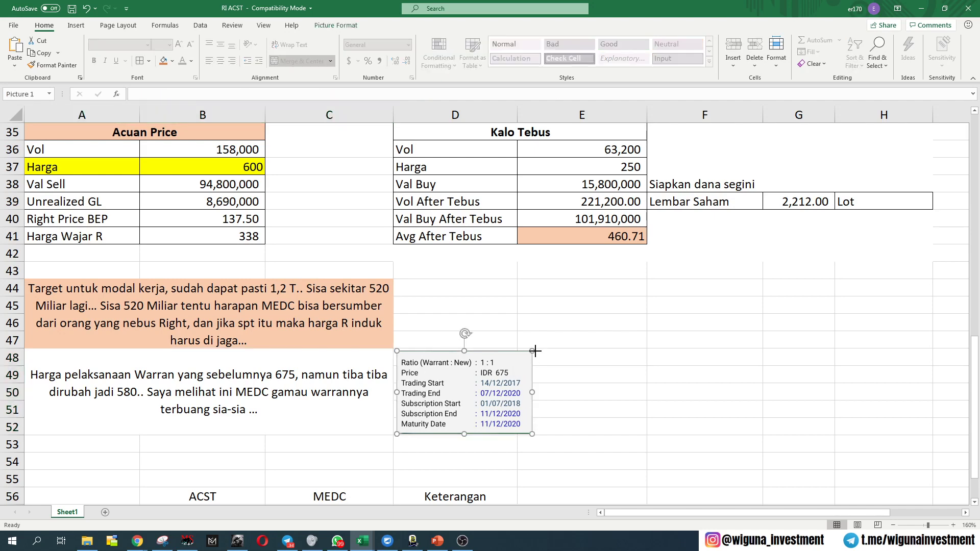
drag(532, 351, 611, 302)
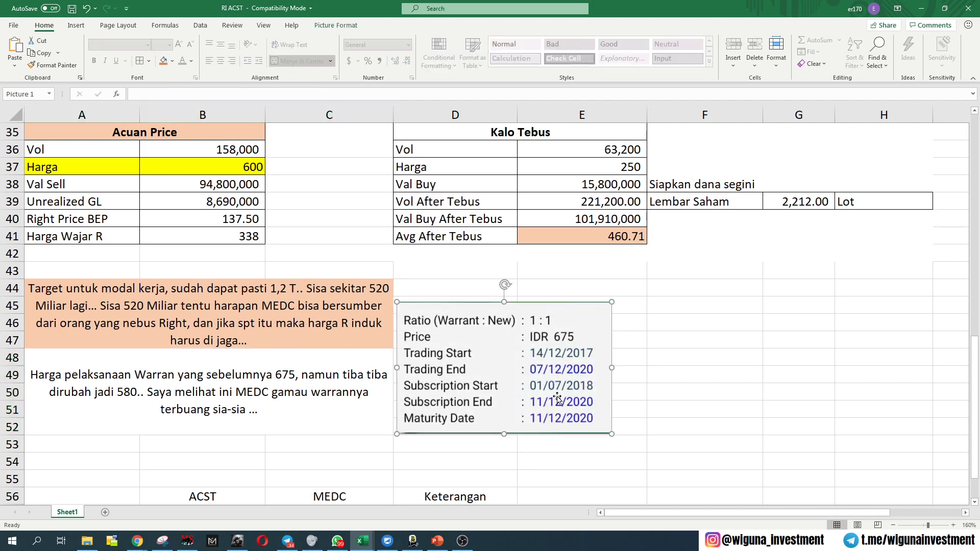
drag(549, 411, 542, 406)
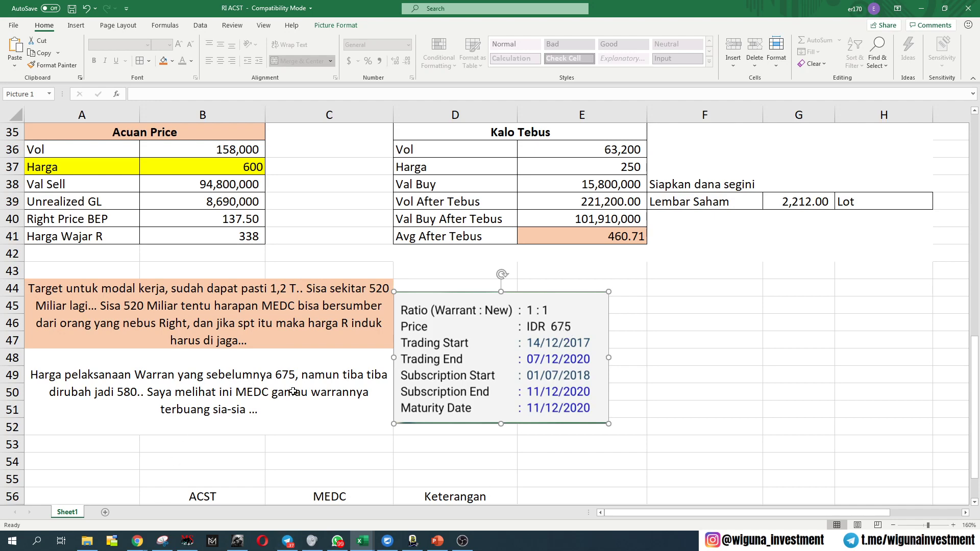
click(314, 392)
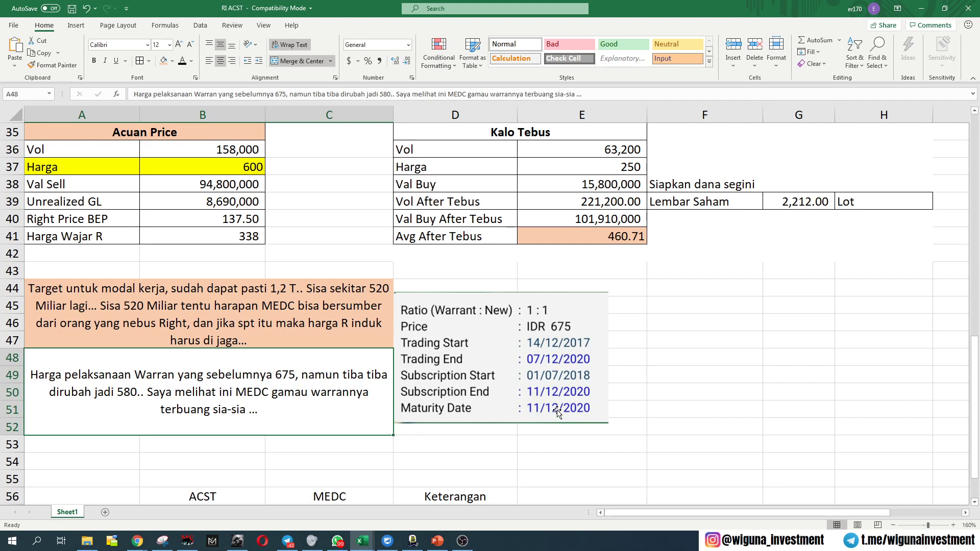
Switch to the trading application to view MEDC's broker activity summary and order book, and return to the spreadsheet.
scroll(556, 413, up, 11)
scroll(557, 410, down, 12)
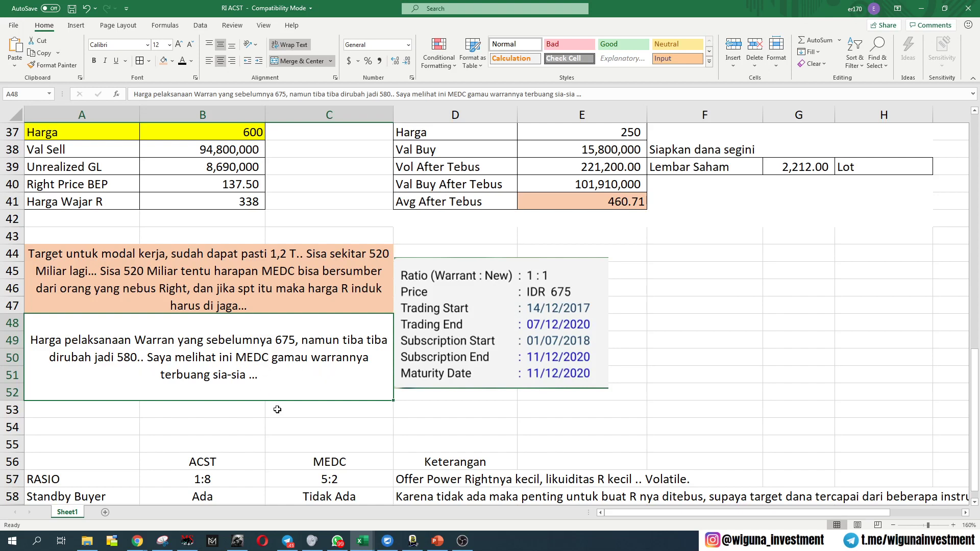
click(237, 541)
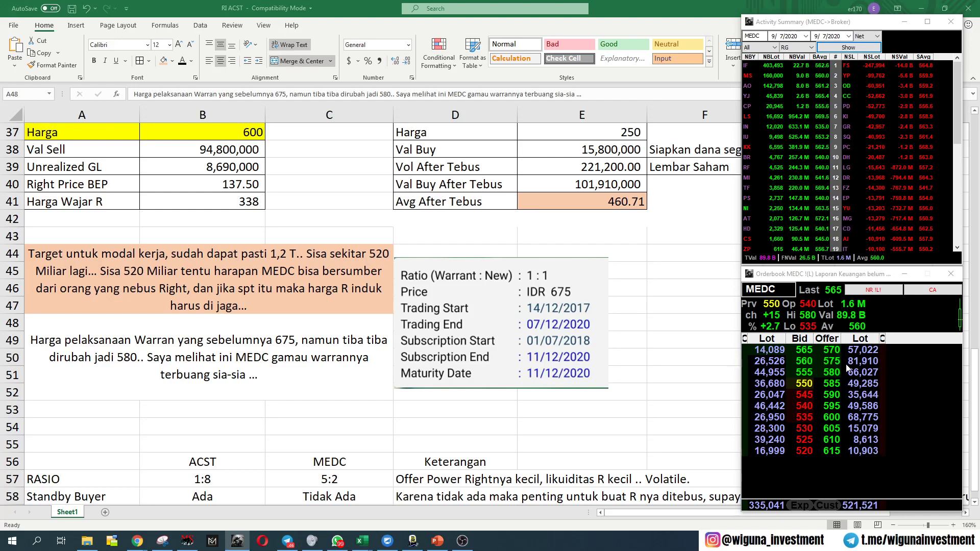
click(262, 347)
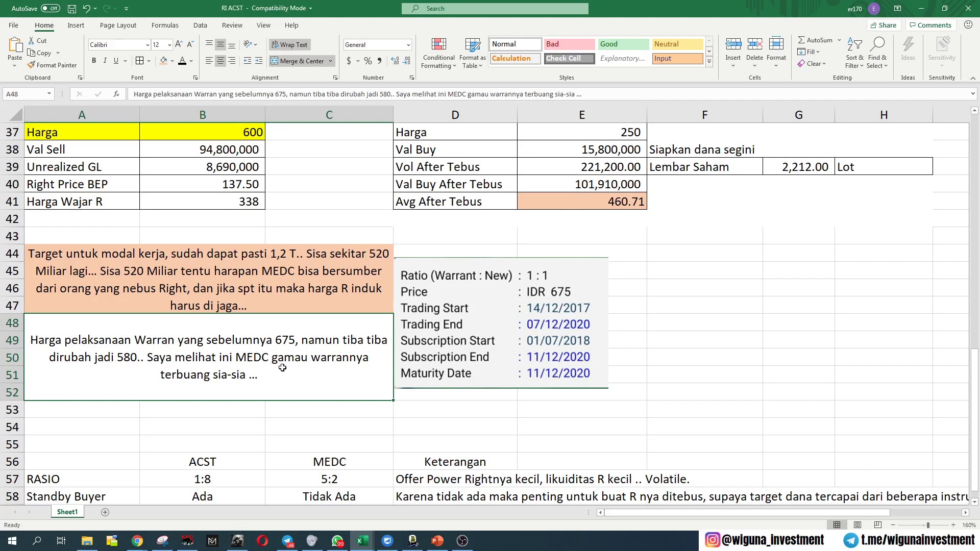
Reposition the warrant details picture next to the A44 note and enlarge it to span columns D and E.
mouse_move(419, 324)
mouse_down()
mouse_move(423, 343)
mouse_move(419, 334)
mouse_up()
click(478, 406)
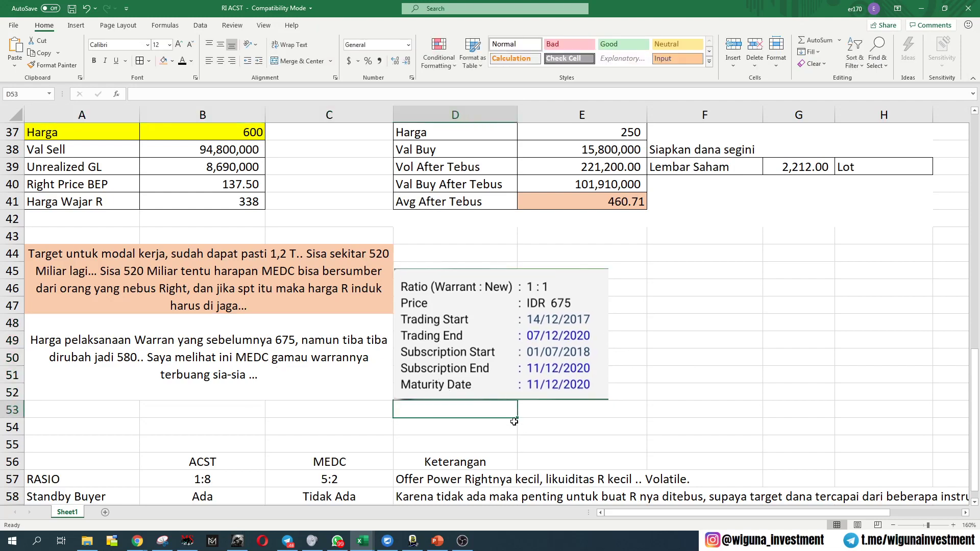
click(526, 386)
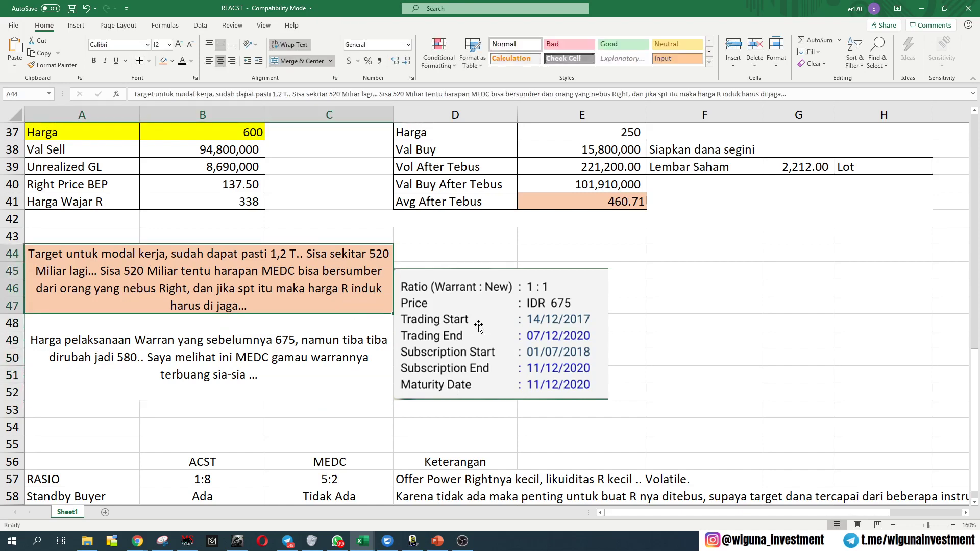
drag(502, 343, 502, 316)
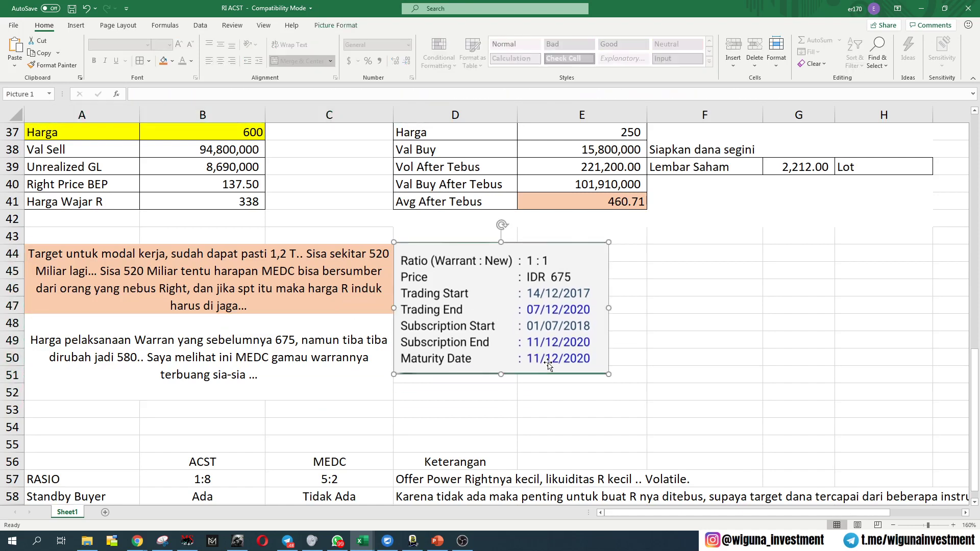
drag(608, 374, 647, 398)
Examine the ACST and MEDC comparison table from row 56, particularly both companies' RASIO values in row 57.
scroll(464, 396, down, 1)
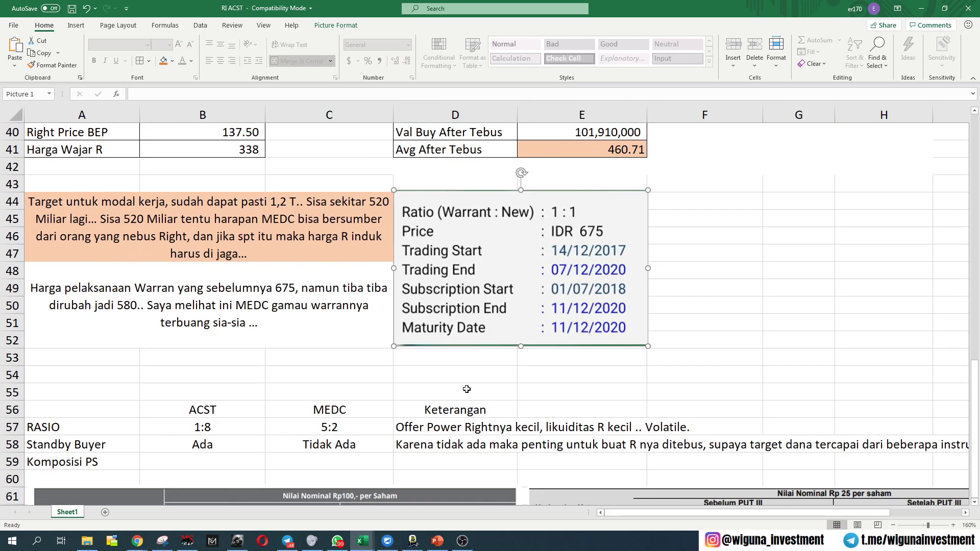
scroll(467, 389, down, 1)
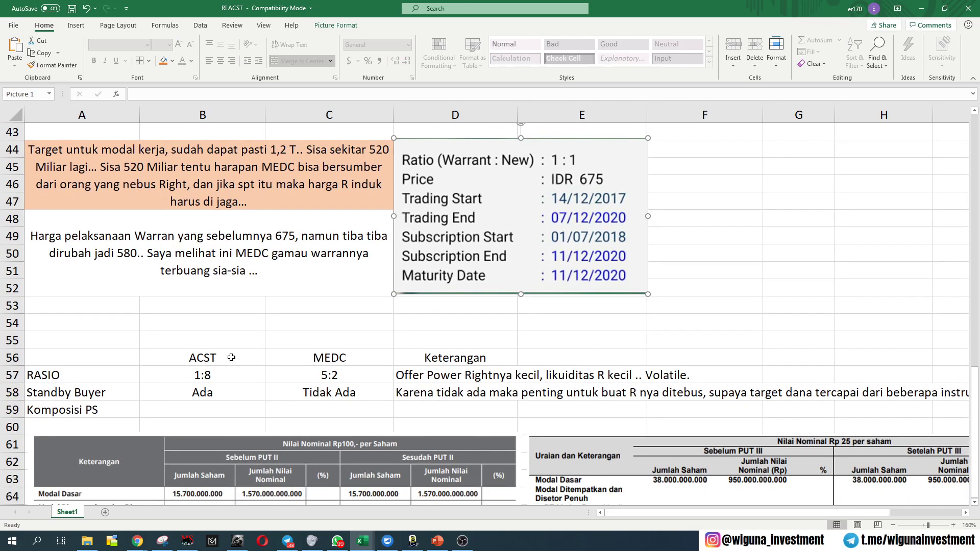
click(320, 355)
click(215, 355)
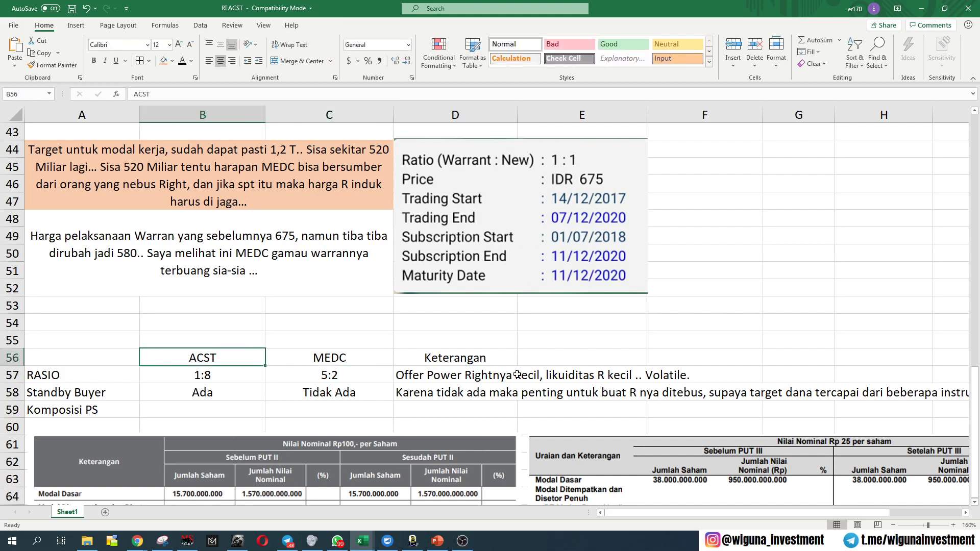
click(530, 345)
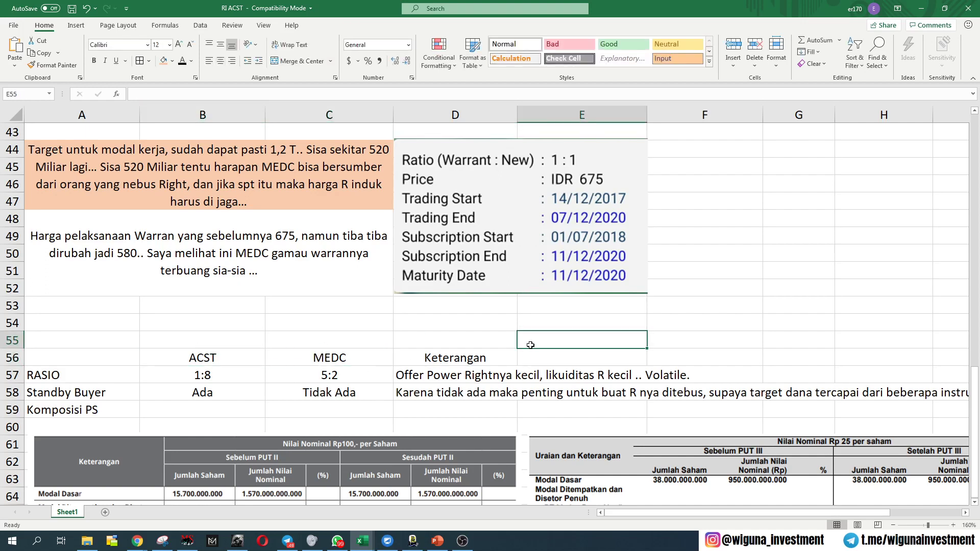
click(126, 378)
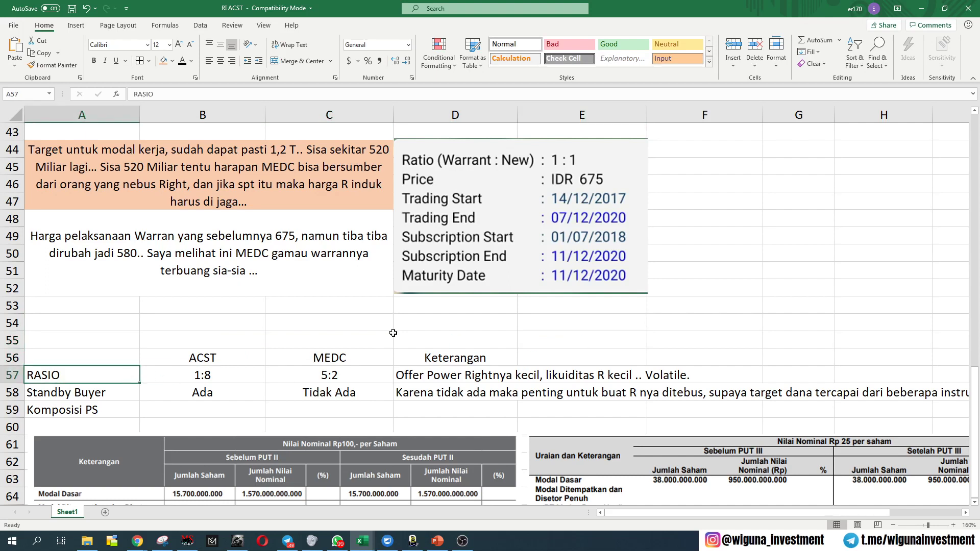
click(232, 373)
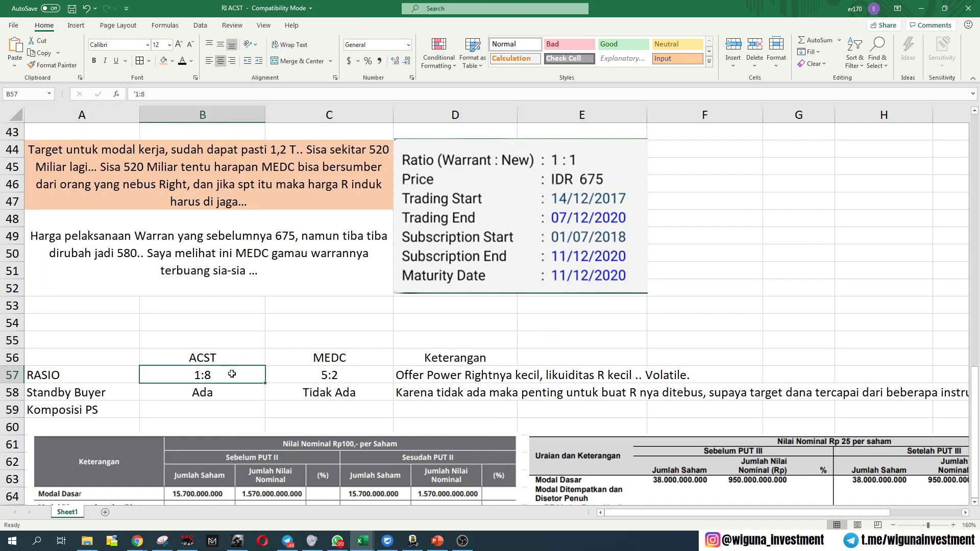
click(222, 335)
click(224, 325)
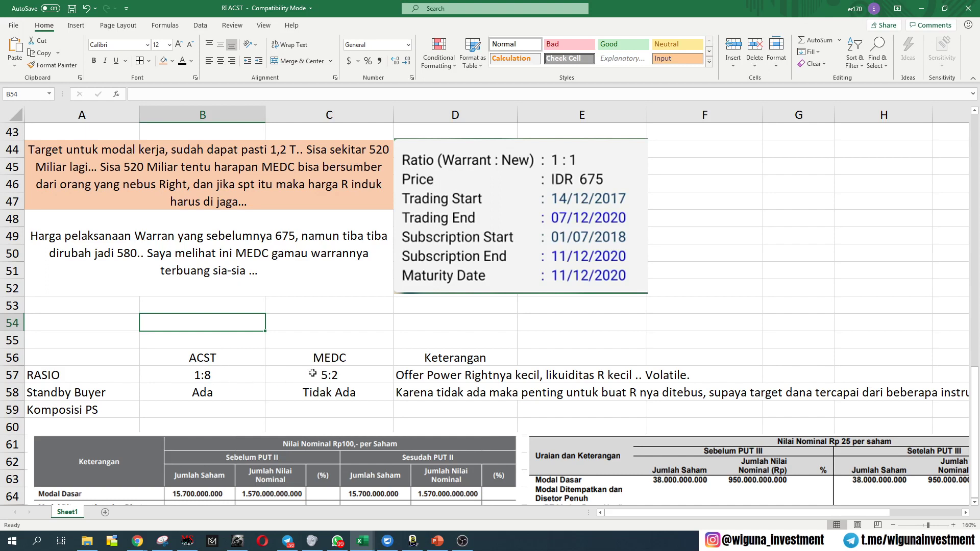
click(337, 376)
click(344, 318)
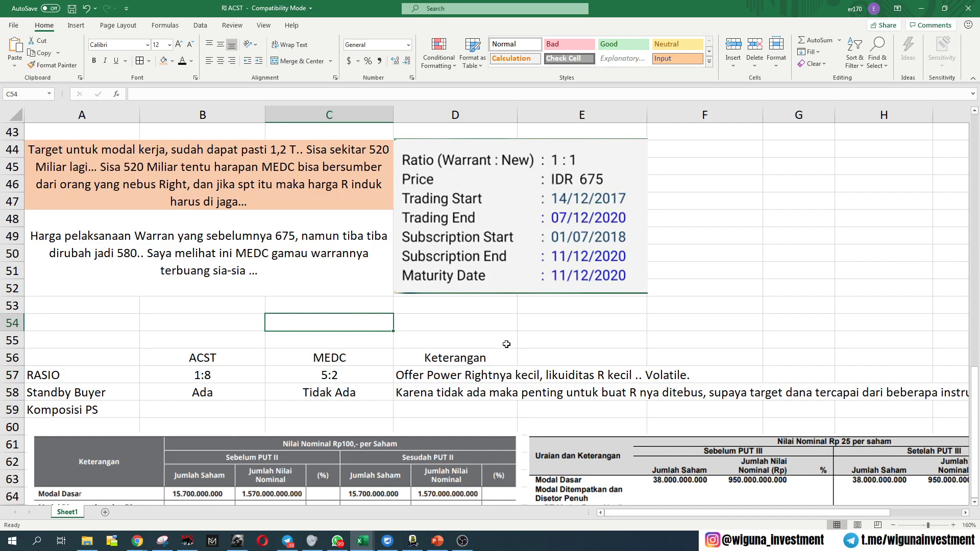
Check the Before Cum Vol in B24 and the Kalo Tebus Vol formula in E36.
scroll(620, 347, up, 6)
scroll(620, 347, up, 3)
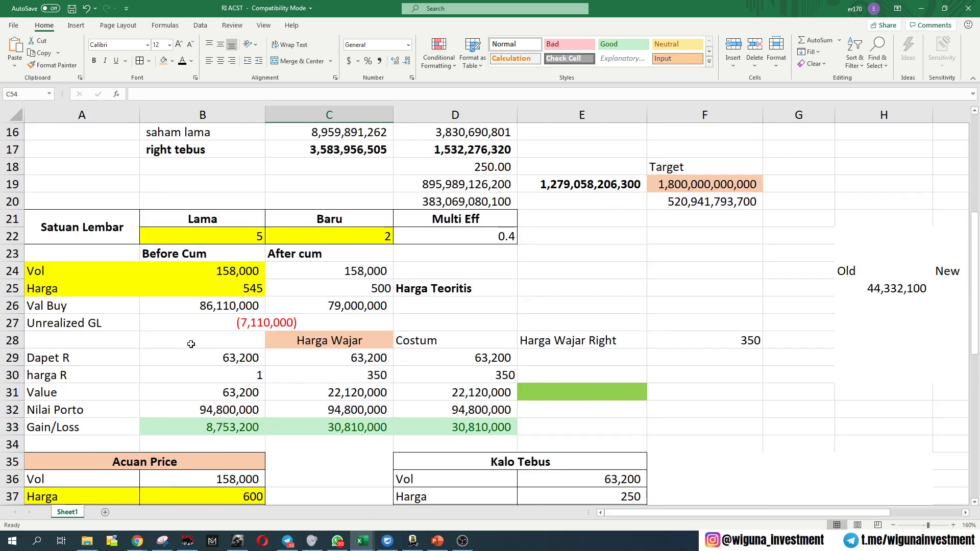
click(236, 267)
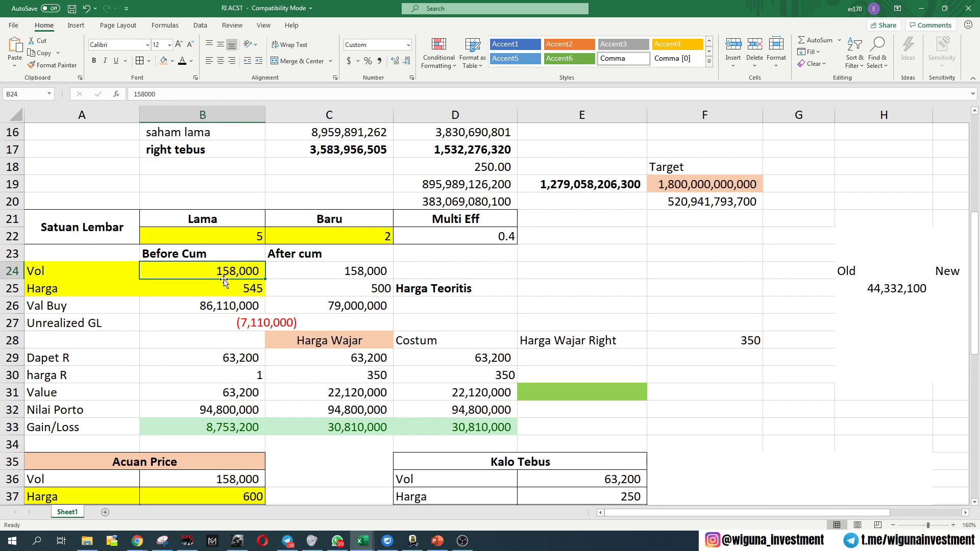
scroll(227, 281, down, 1)
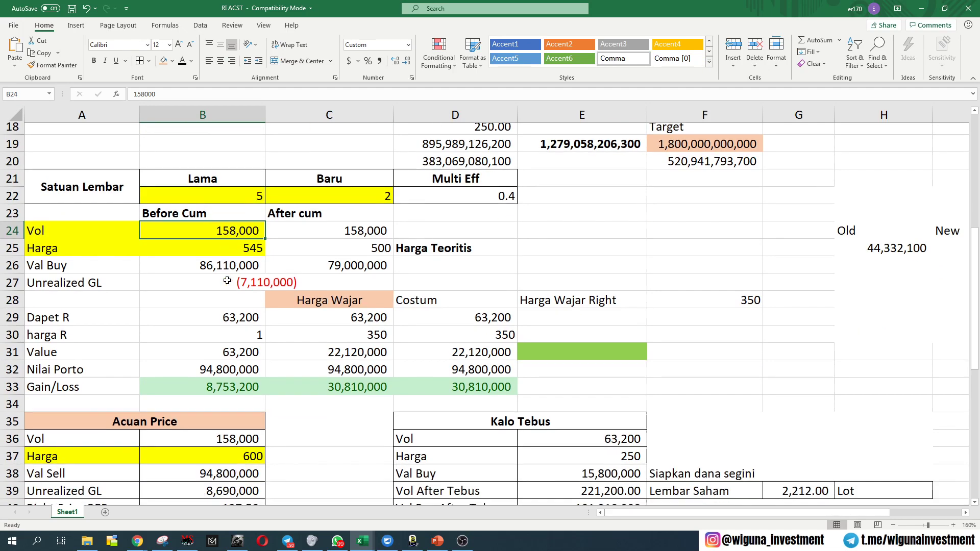
scroll(346, 360, up, 1)
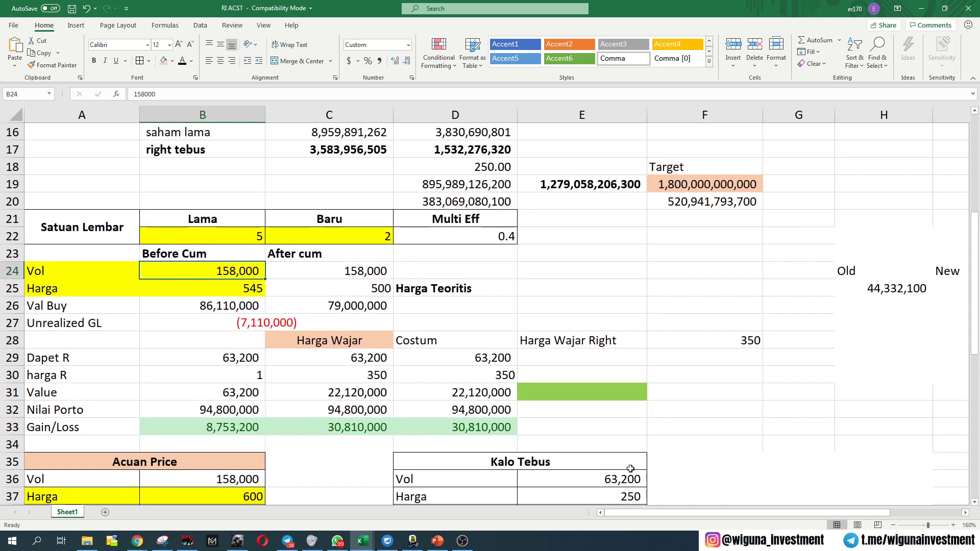
click(616, 479)
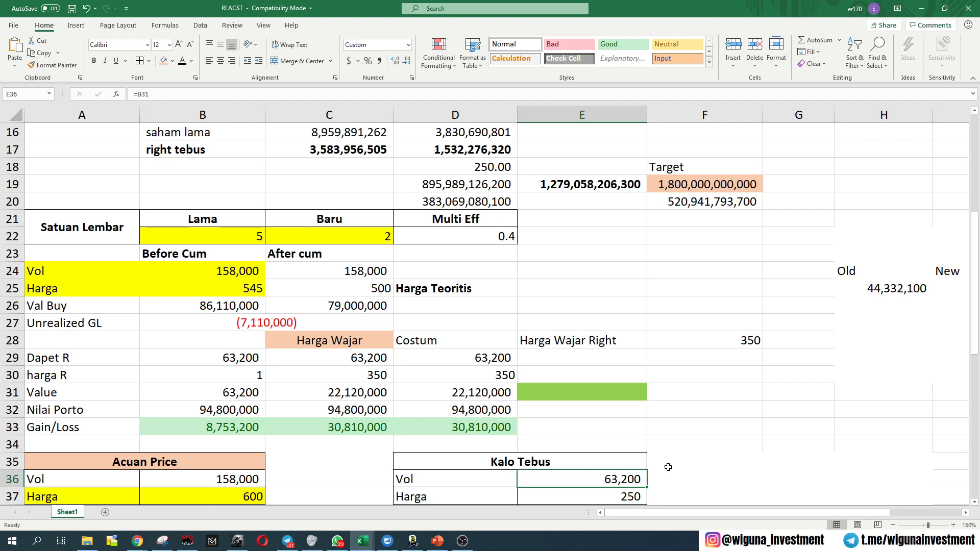
Try a Multi Eff of 8 in D22, check its effect on the Kalo Tebus Vol in E36, and undo the change.
scroll(657, 443, down, 1)
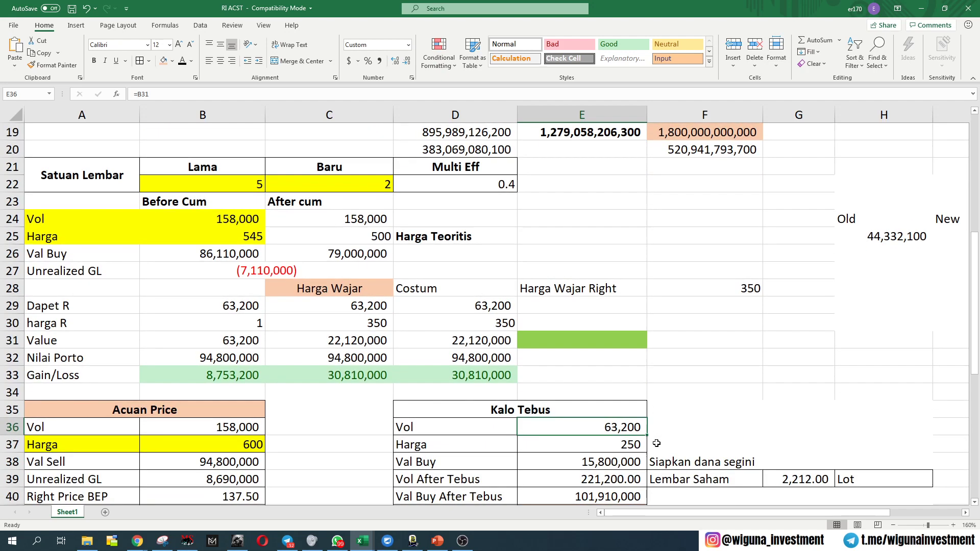
scroll(656, 444, down, 6)
scroll(656, 432, up, 4)
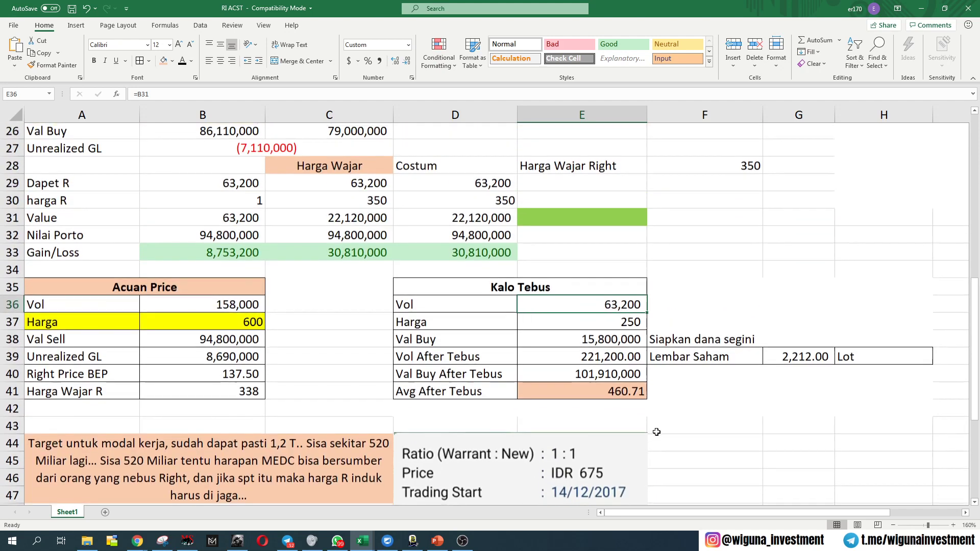
scroll(657, 432, up, 3)
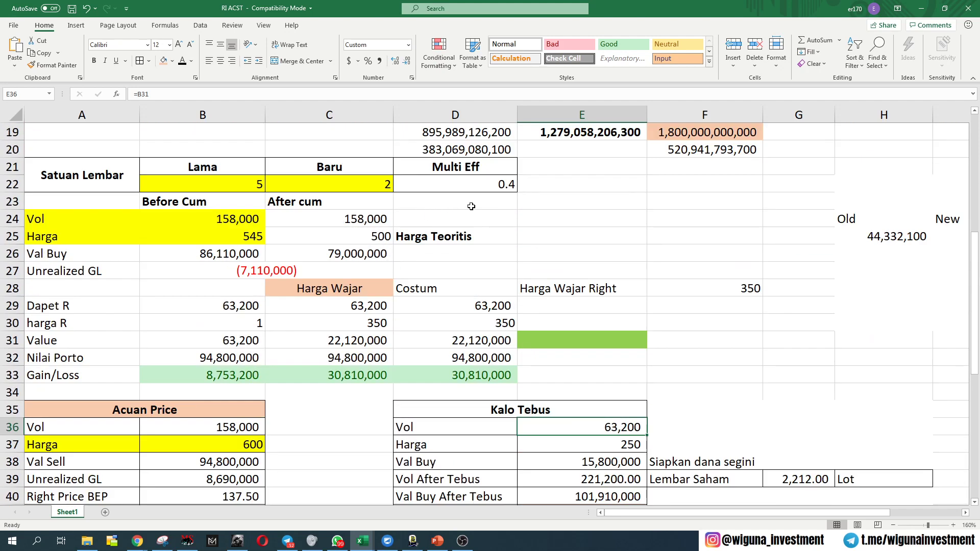
click(489, 189)
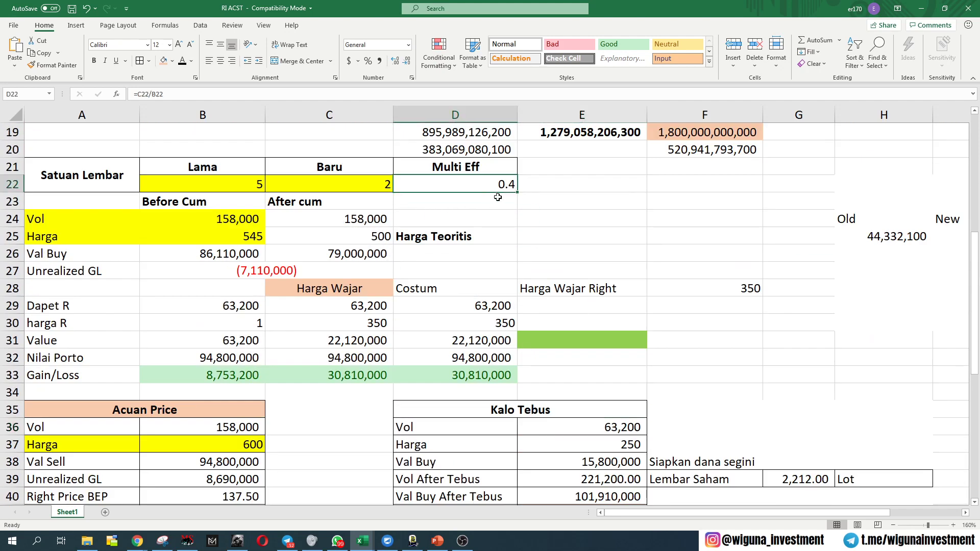
text(8)
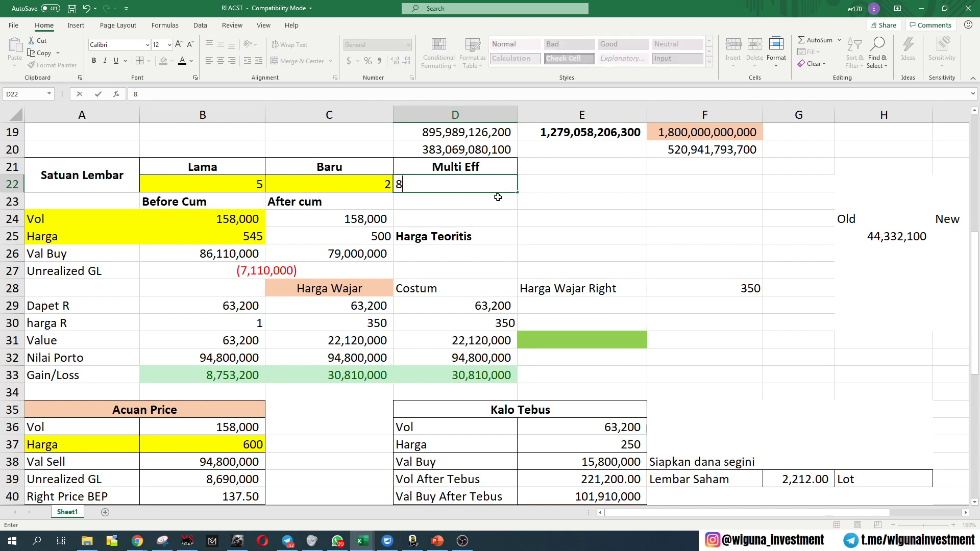
key(Return)
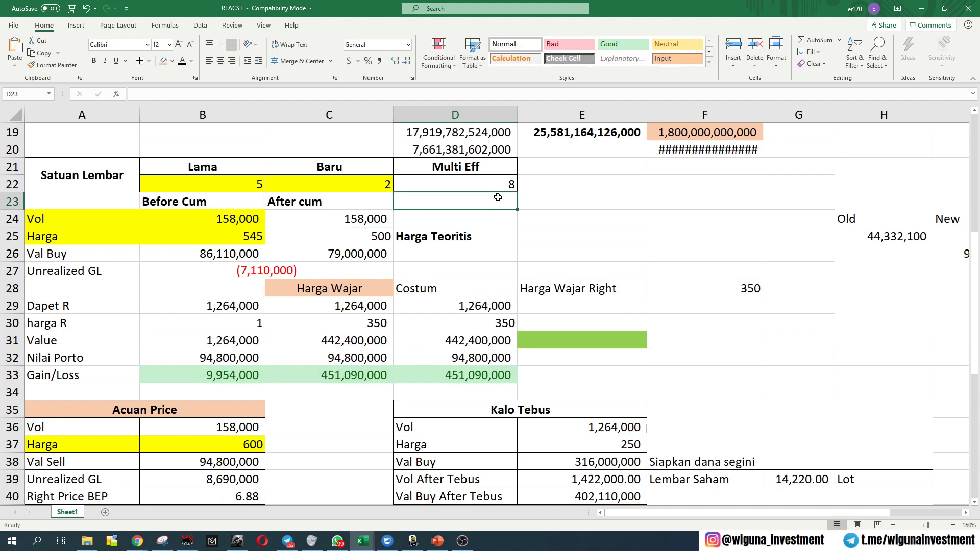
click(623, 428)
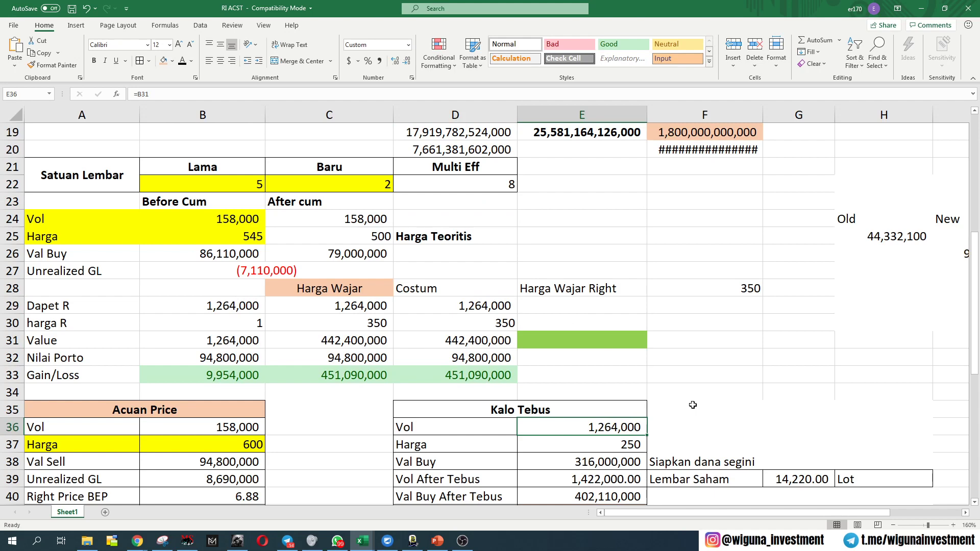
click(227, 220)
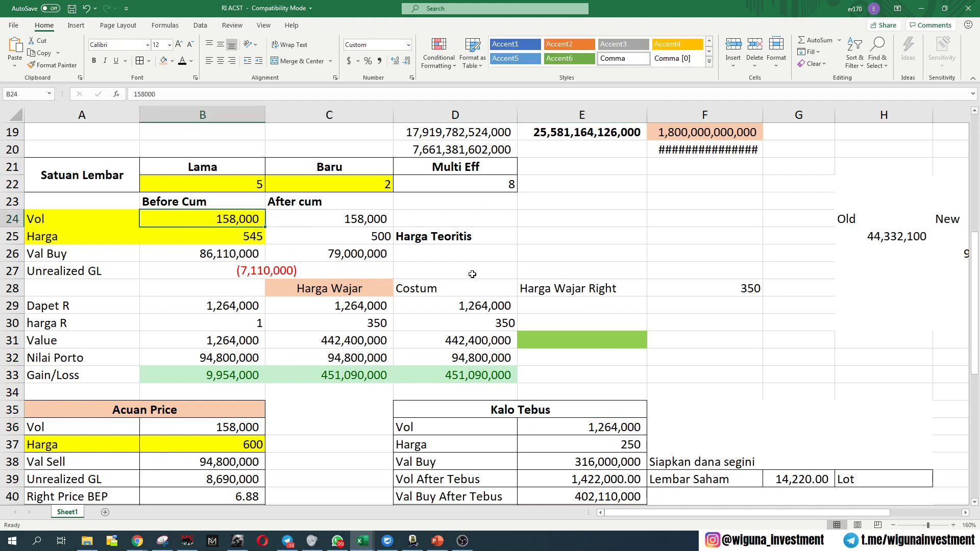
key(ctrl+z)
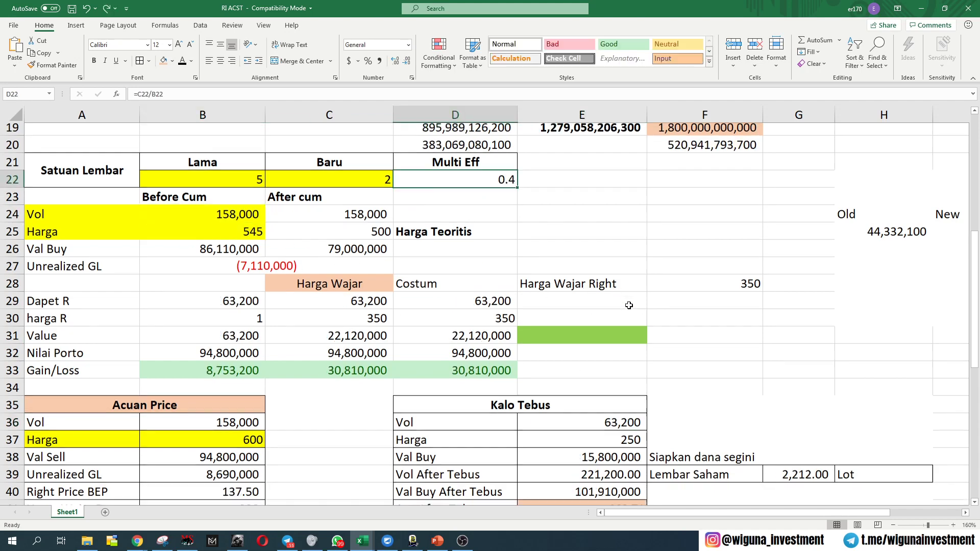
Check the main shareholders Medco Daya Abadi and Diamond Bridge in row 15 and their combined percentage in E15.
scroll(629, 305, down, 6)
scroll(544, 338, down, 3)
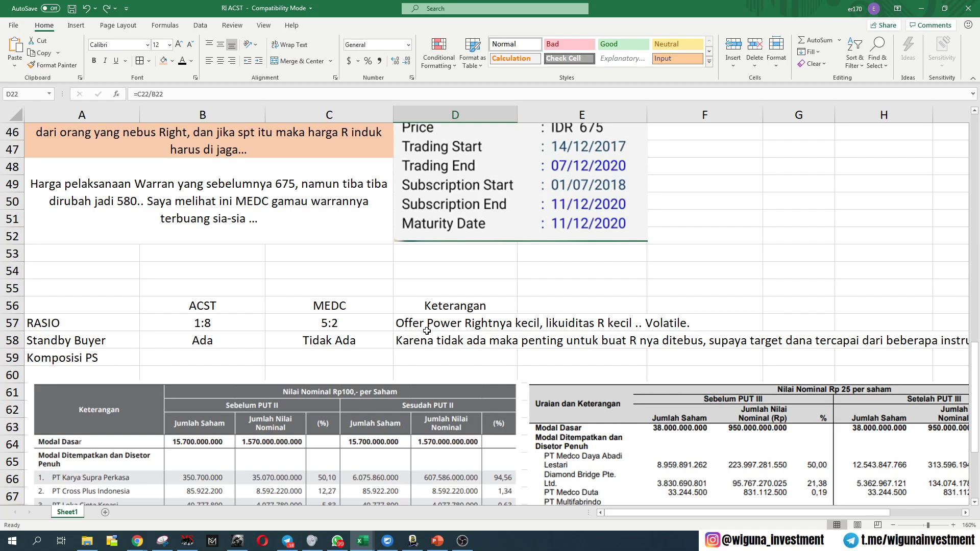
scroll(426, 330, up, 15)
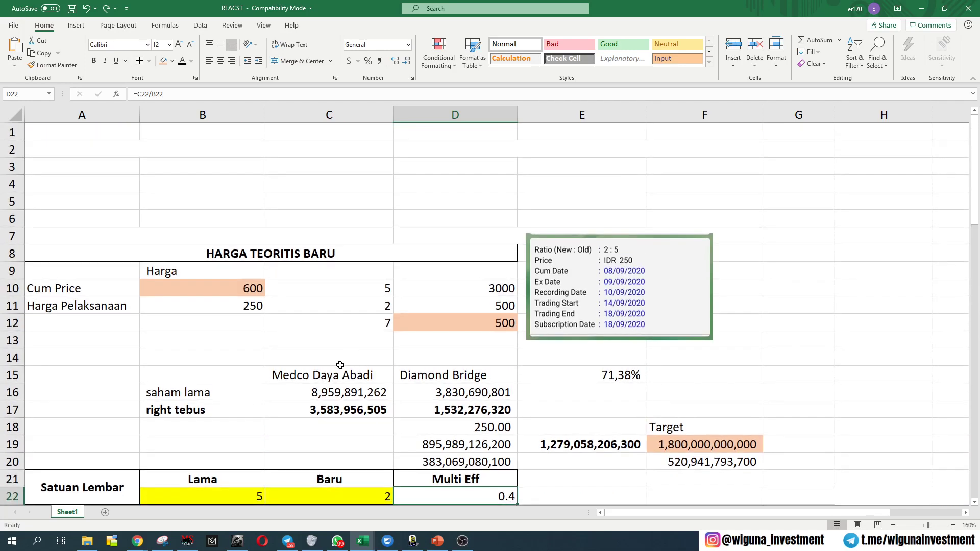
click(337, 373)
click(482, 380)
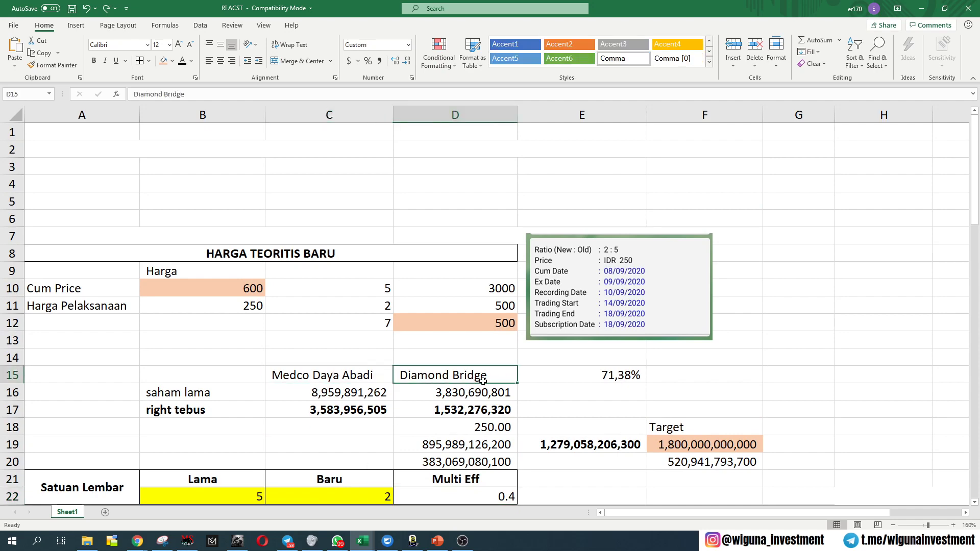
click(612, 374)
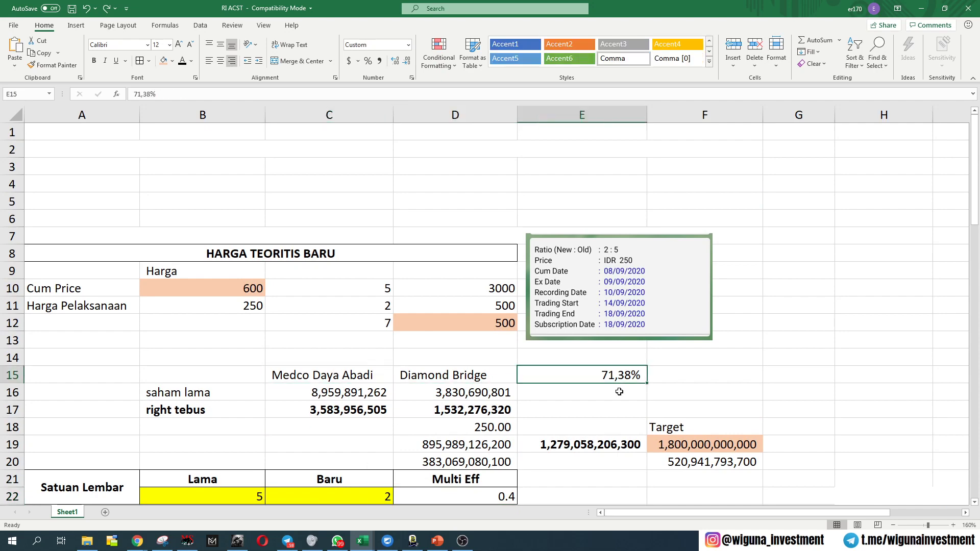
Return to the ACST and MEDC comparison table and read the Keterangan remark for RASIO in D57.
scroll(533, 396, down, 10)
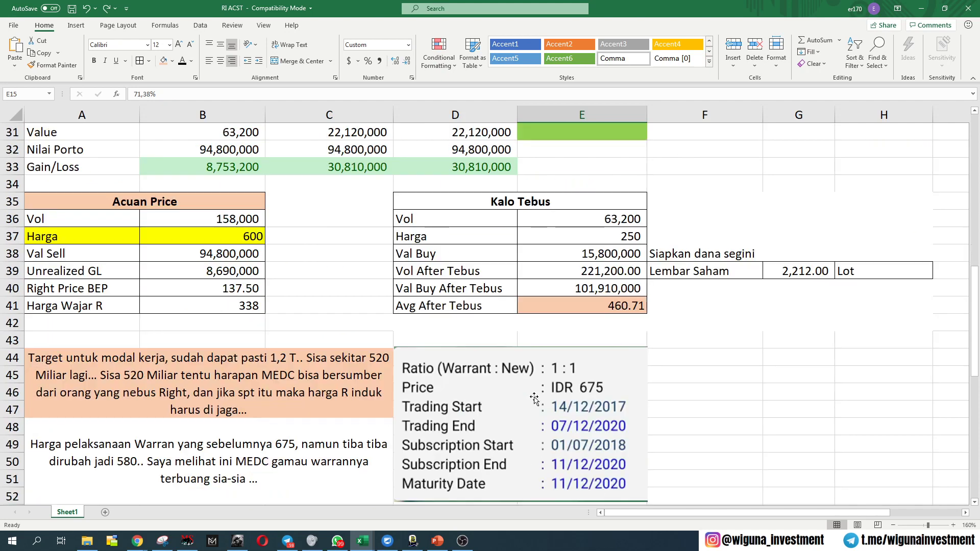
scroll(516, 394, down, 4)
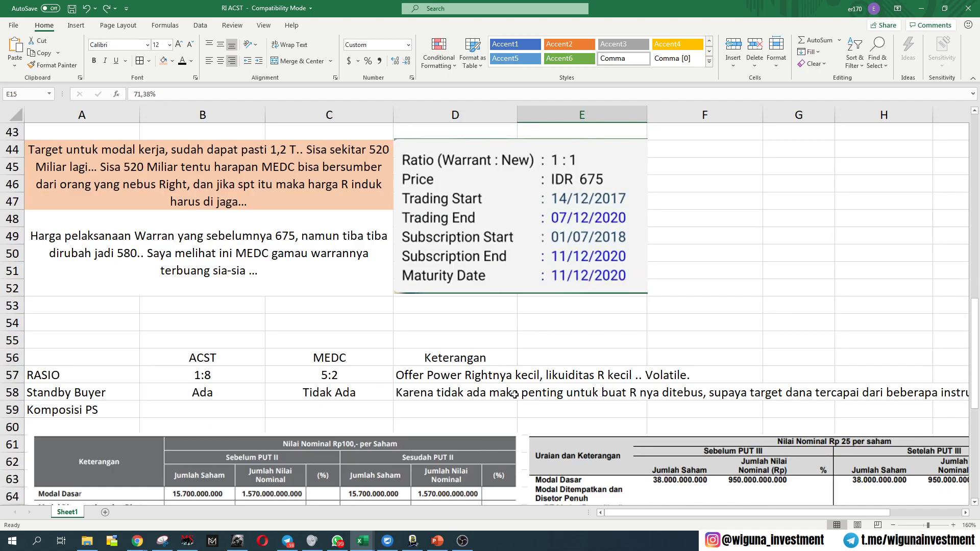
scroll(515, 397, down, 1)
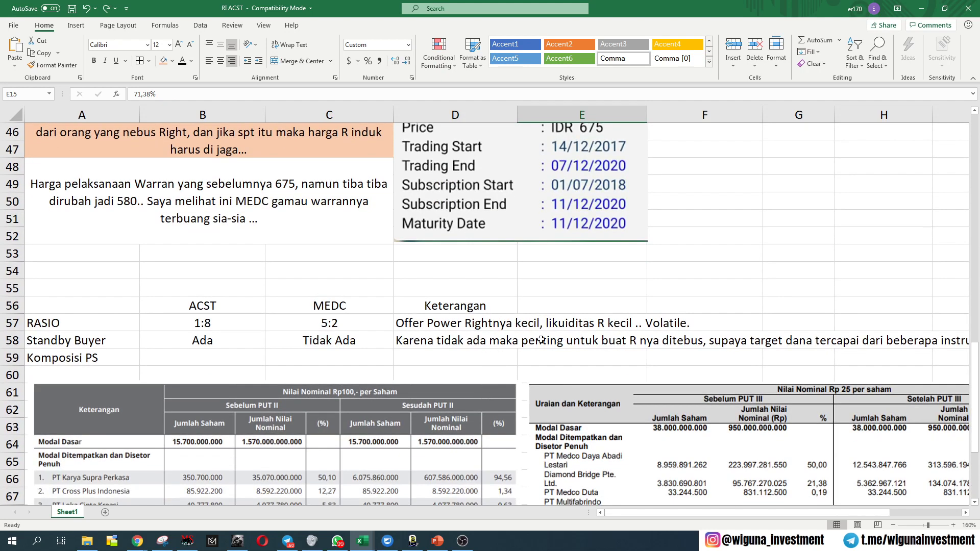
click(461, 327)
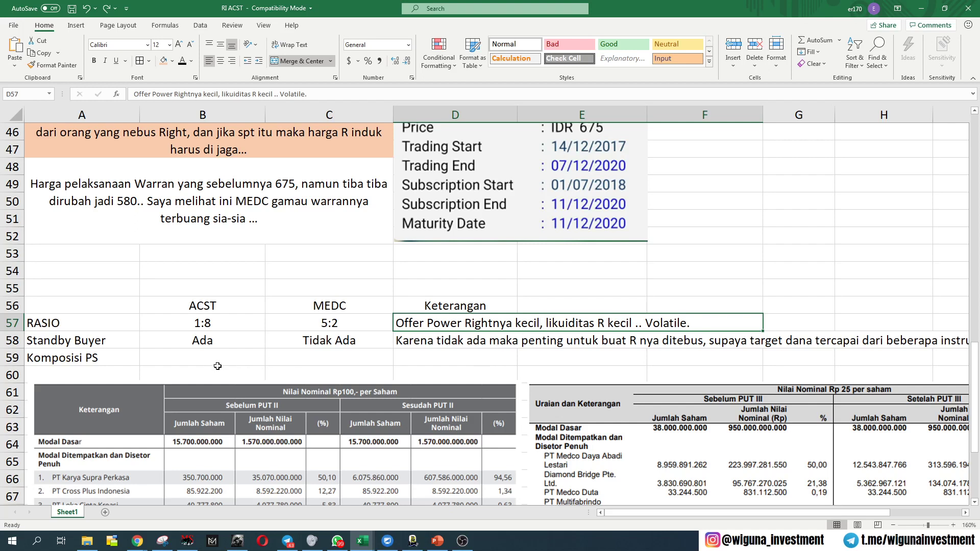
Compare the Standby Buyer entries of ACST and MEDC in row 58.
click(113, 334)
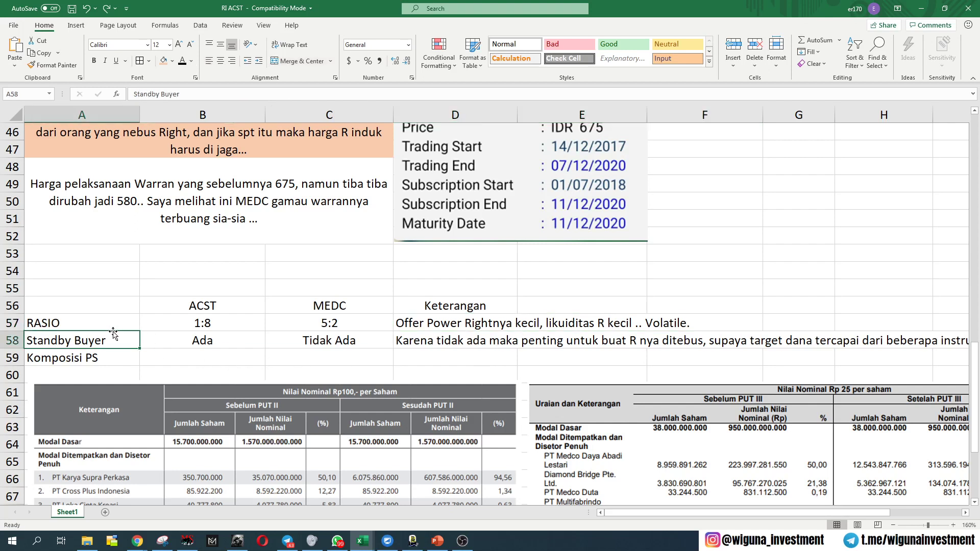
click(222, 339)
click(332, 345)
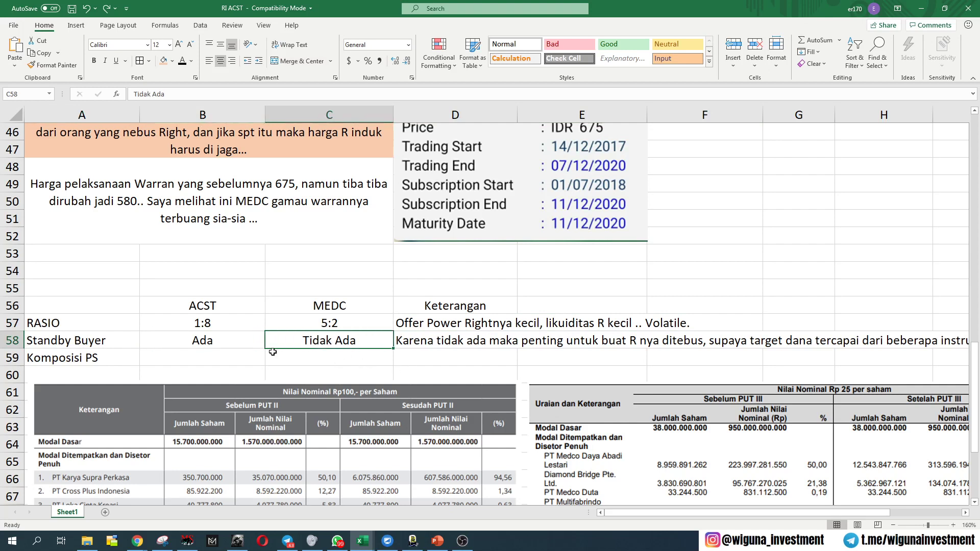
click(101, 342)
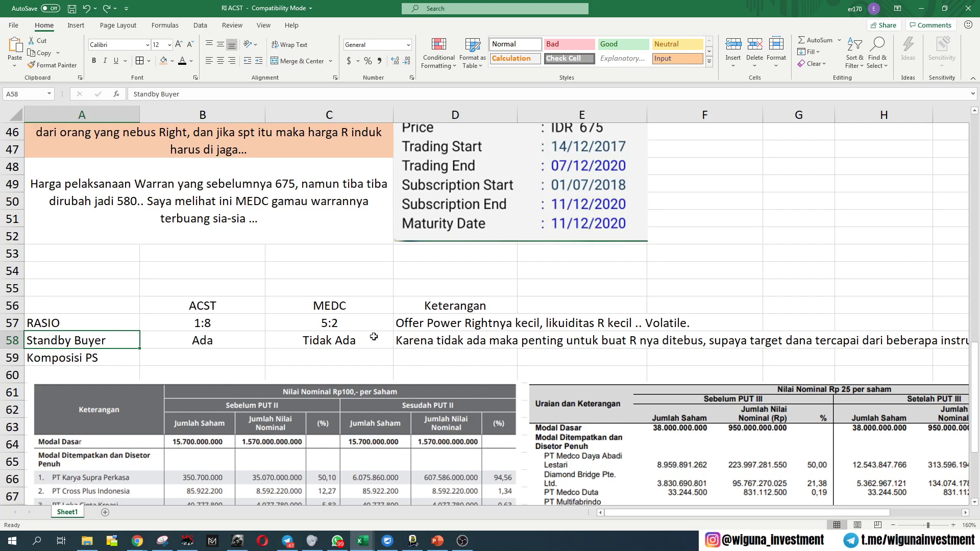
click(352, 342)
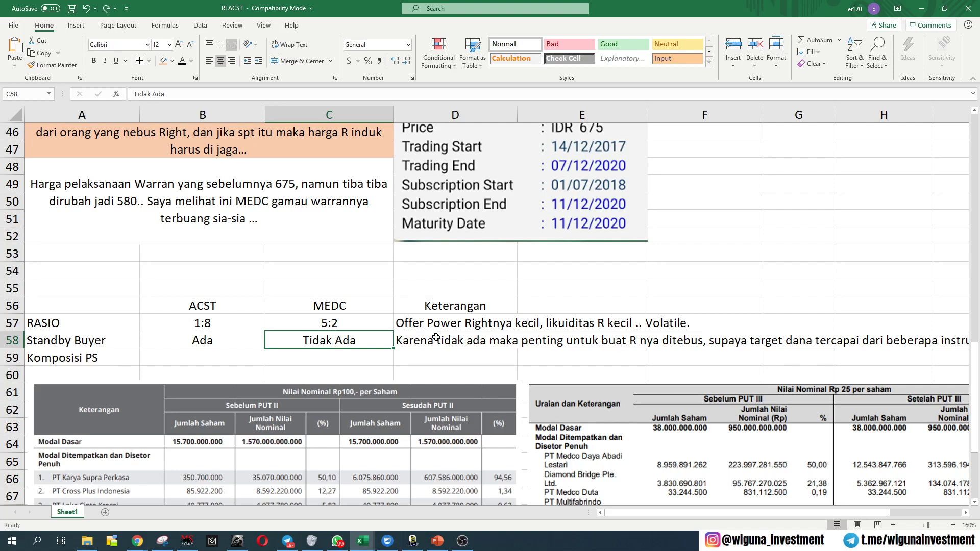
Read the Standby Buyer remark in D58 alongside the funding target and warrant notes above the comparison table.
scroll(435, 338, up, 1)
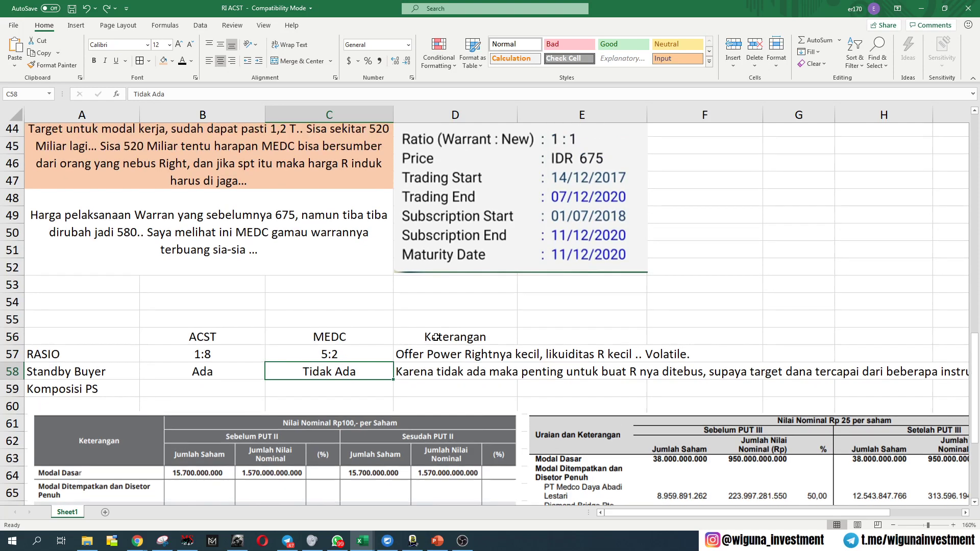
scroll(452, 346, down, 2)
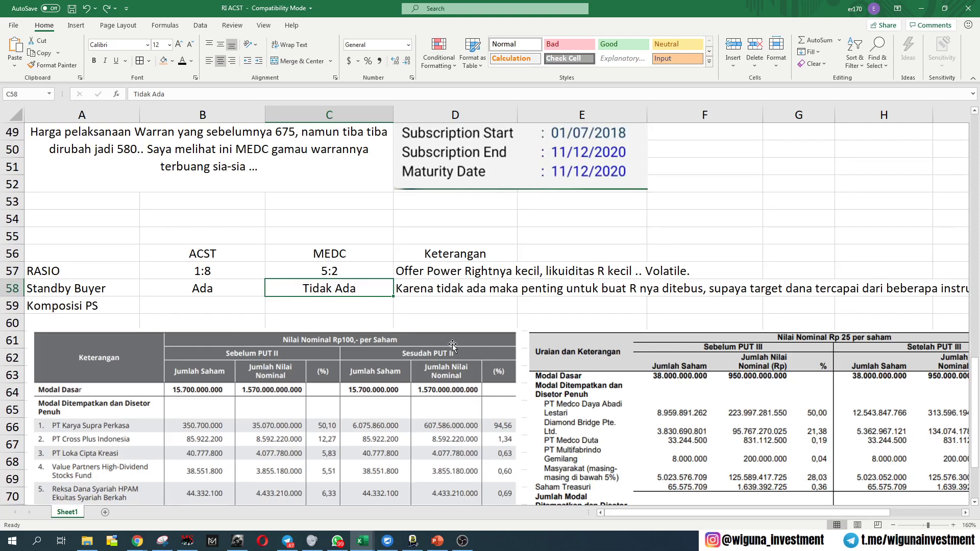
scroll(452, 346, up, 2)
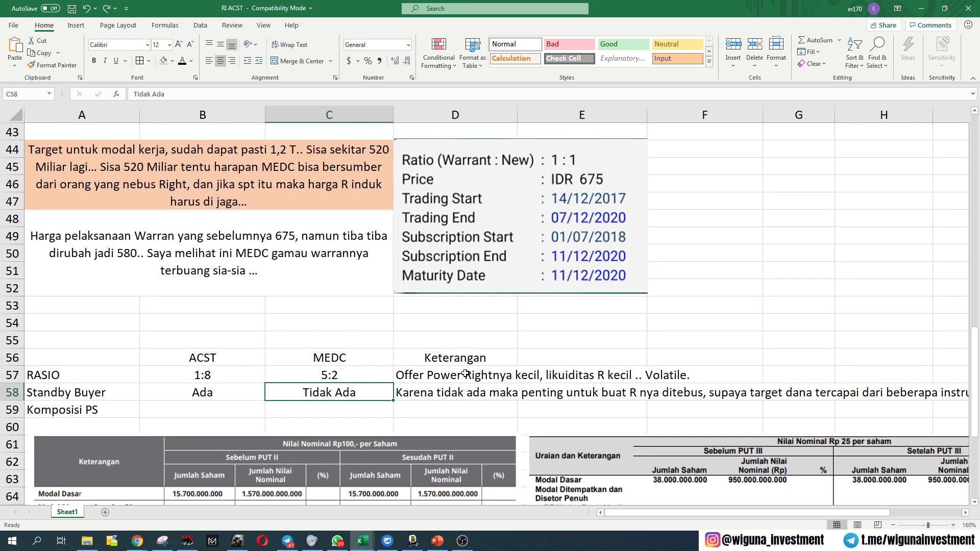
scroll(464, 375, down, 1)
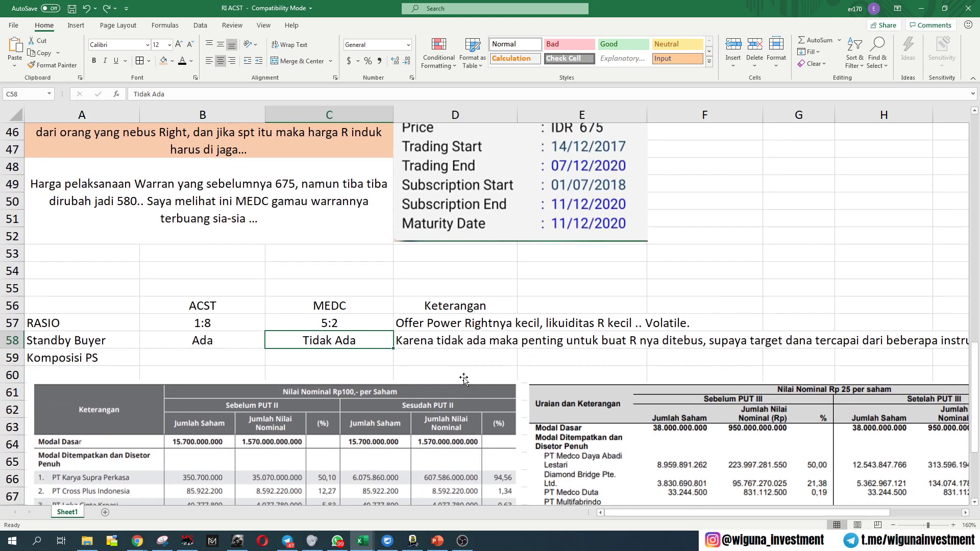
click(424, 346)
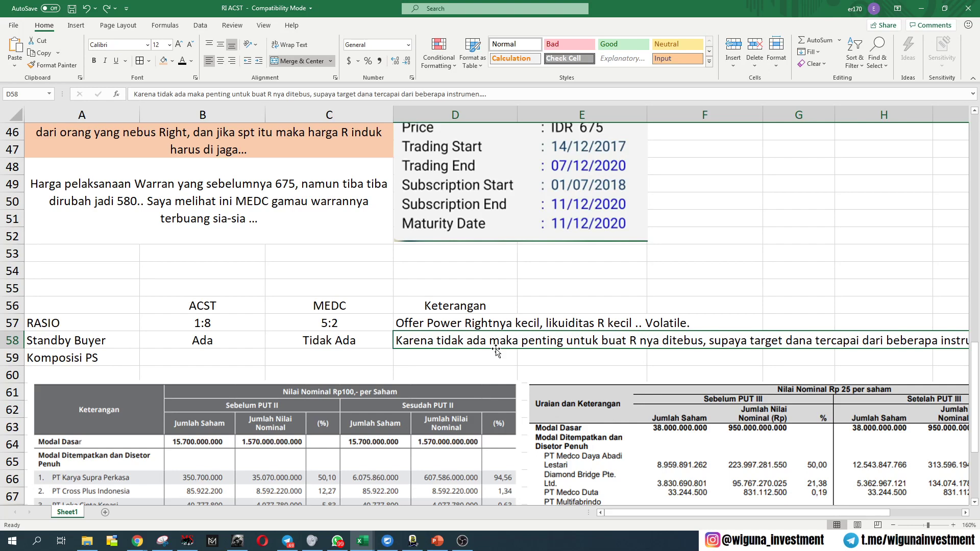
scroll(496, 350, up, 3)
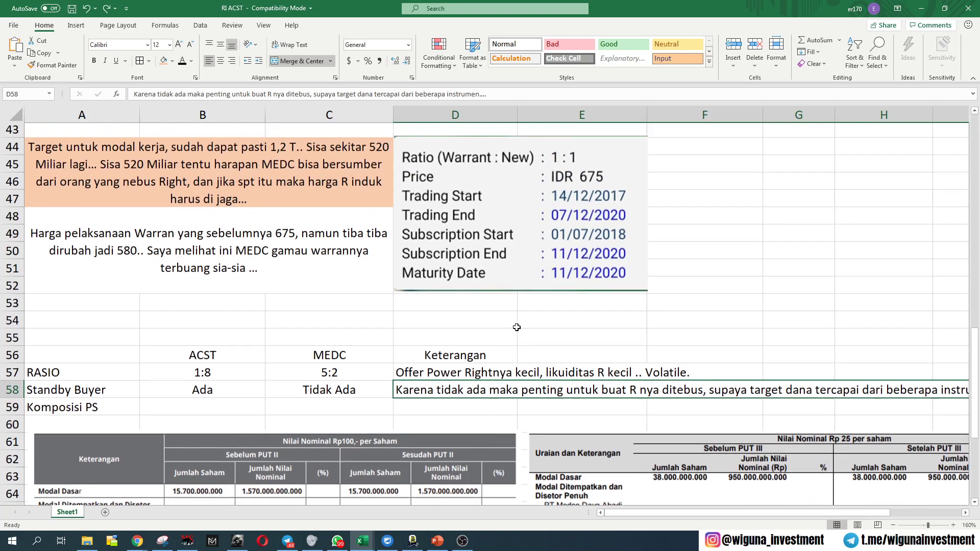
scroll(562, 313, down, 3)
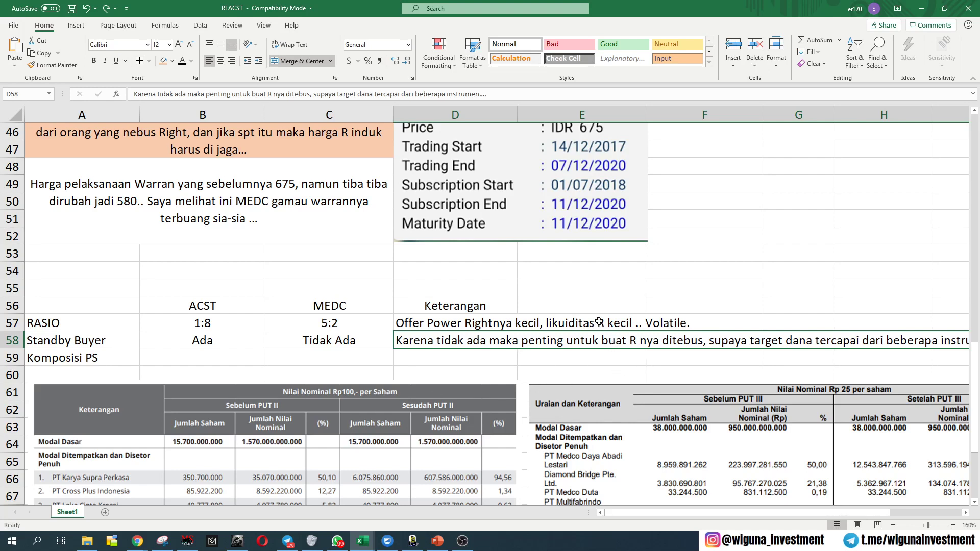
scroll(592, 320, up, 1)
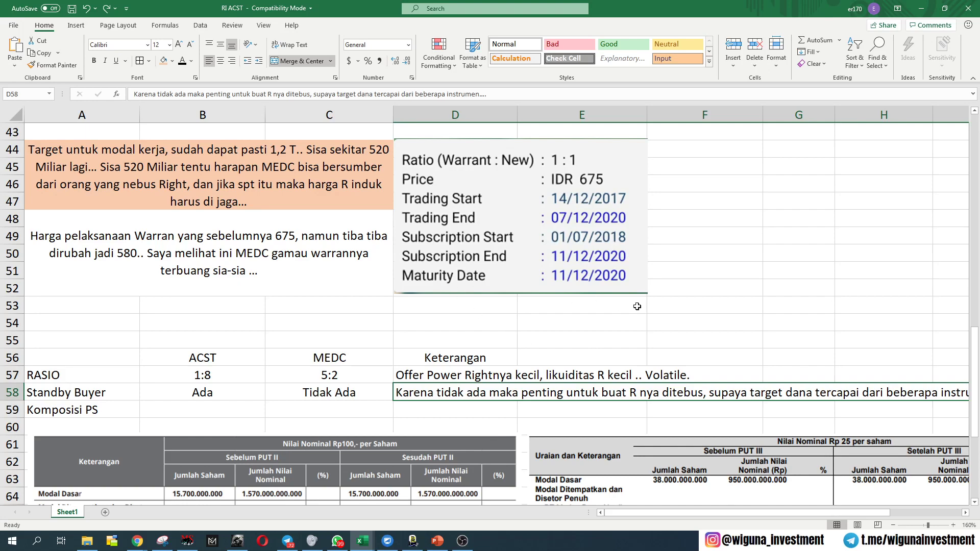
Move the ACST and MEDC shareholder composition pictures up slightly, to just below the Komposisi PS row.
scroll(481, 360, down, 2)
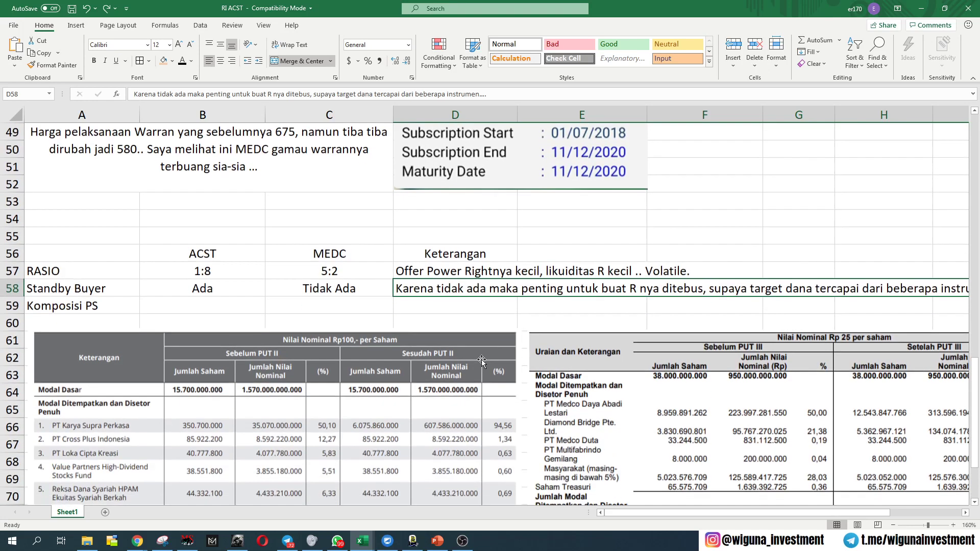
scroll(262, 367, down, 1)
drag(262, 367, 261, 356)
drag(587, 378, 584, 367)
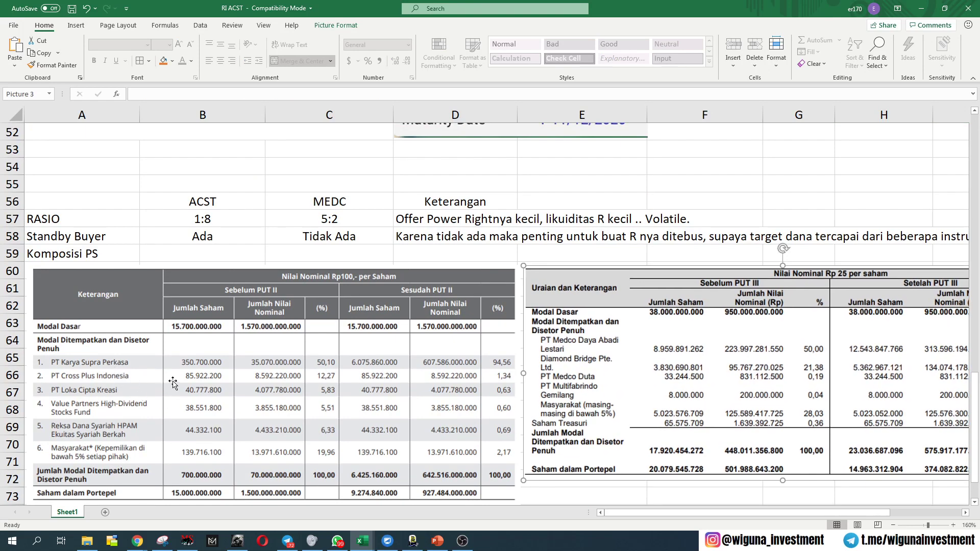
Draw a rectangle about 6.11" wide and 0.16" high over the PT Karya Supra Perkasa row in the ACST shareholder picture.
click(76, 26)
click(143, 51)
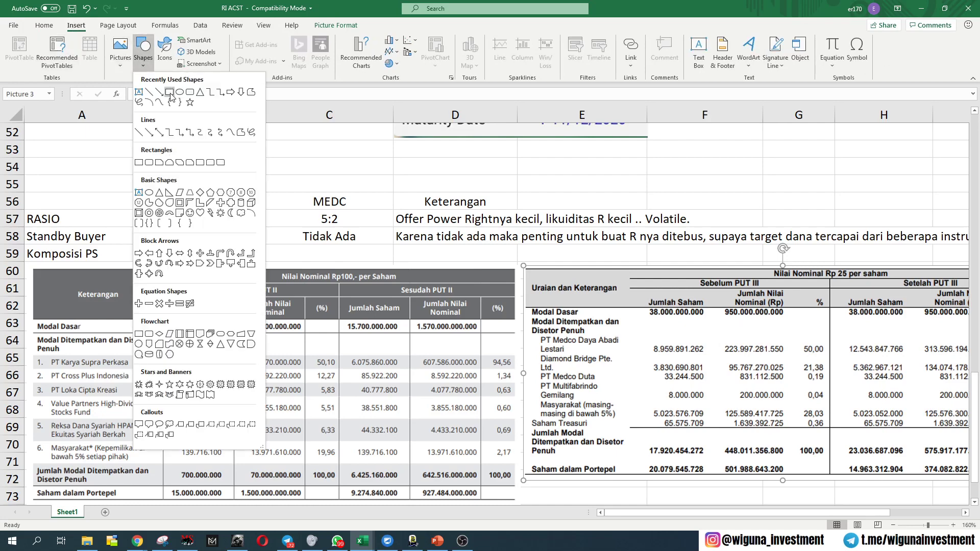
click(170, 92)
drag(38, 360, 513, 369)
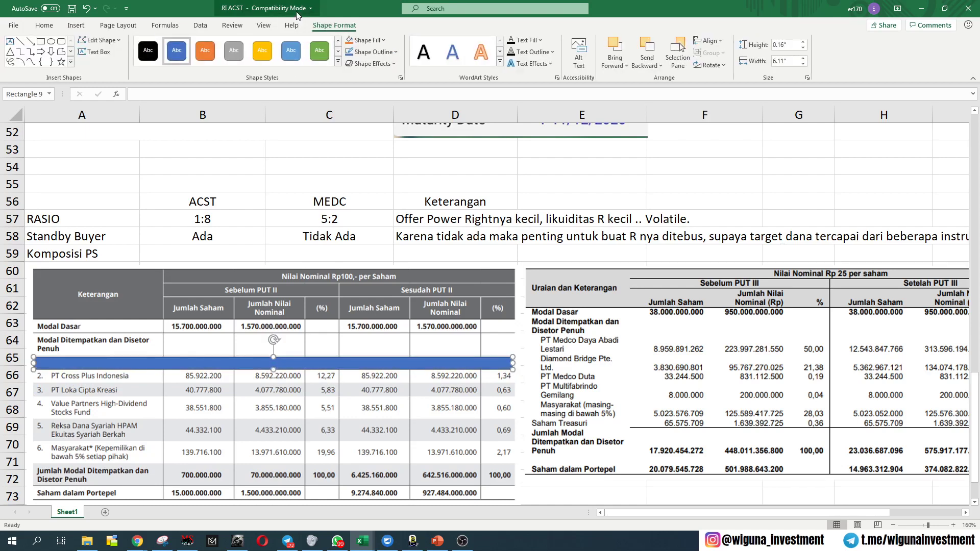
Give the rectangle over the PT Karya Supra Perkasa row a blue outline with no fill.
click(336, 62)
click(176, 78)
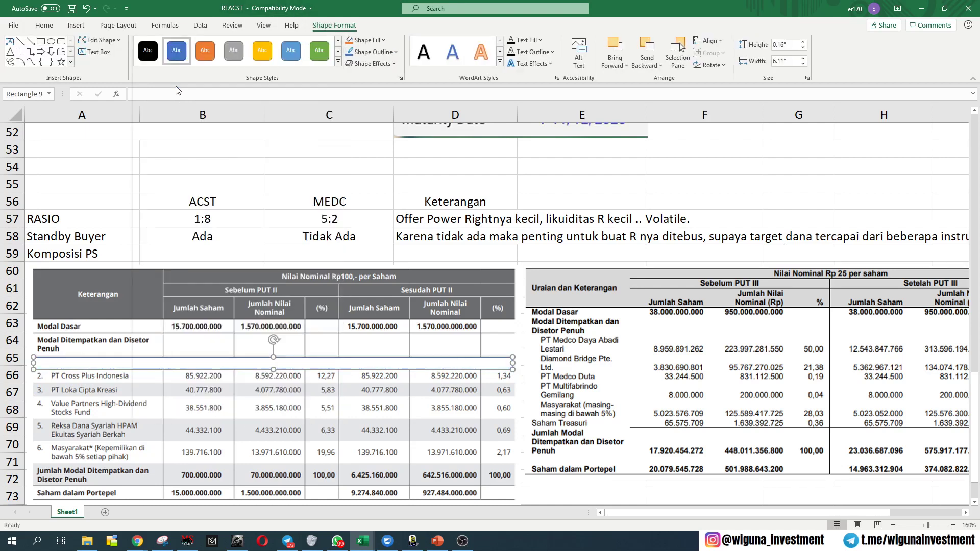
click(367, 40)
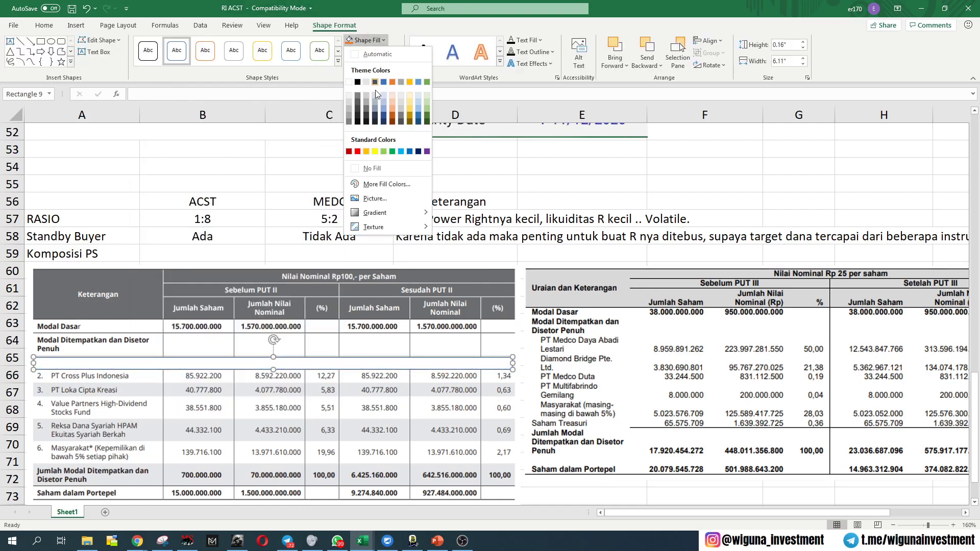
click(370, 168)
click(401, 316)
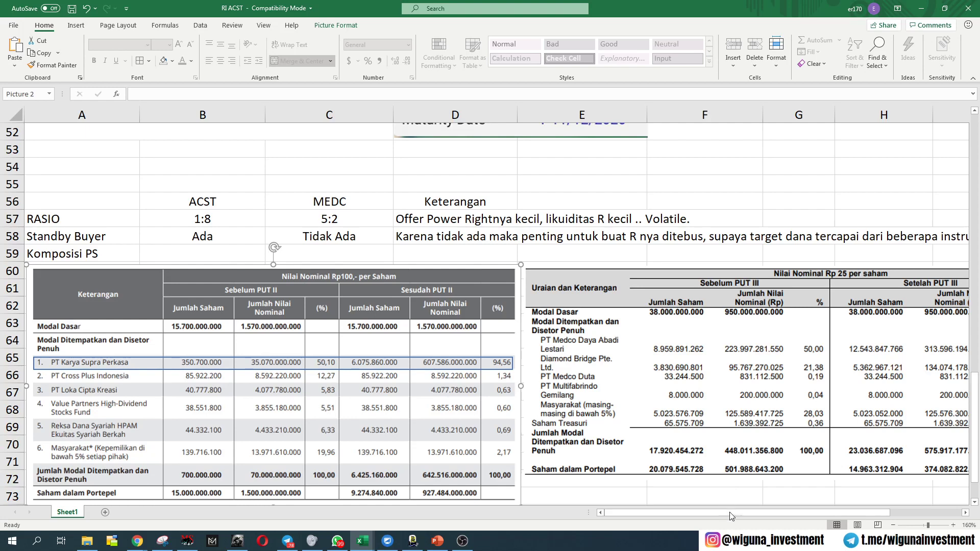
drag(729, 513, 797, 517)
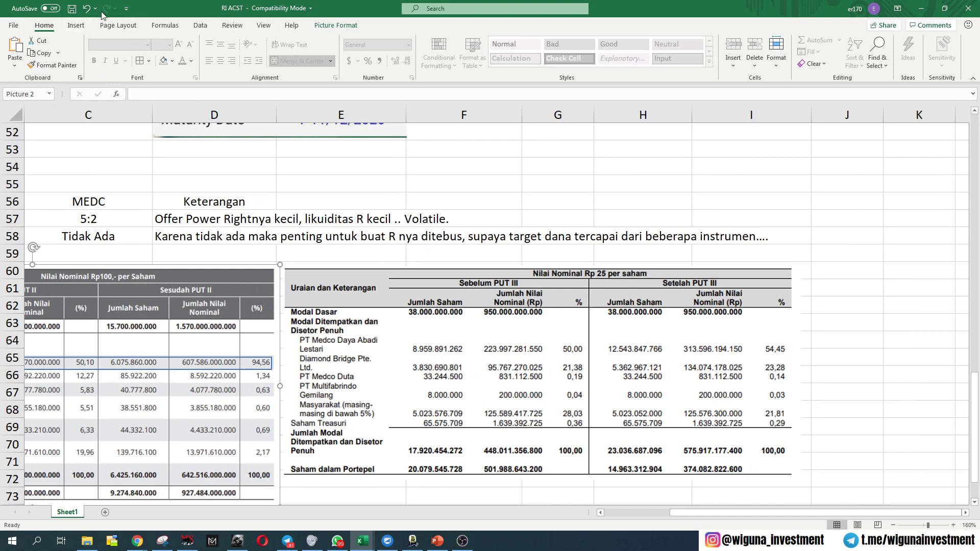
click(77, 26)
click(142, 51)
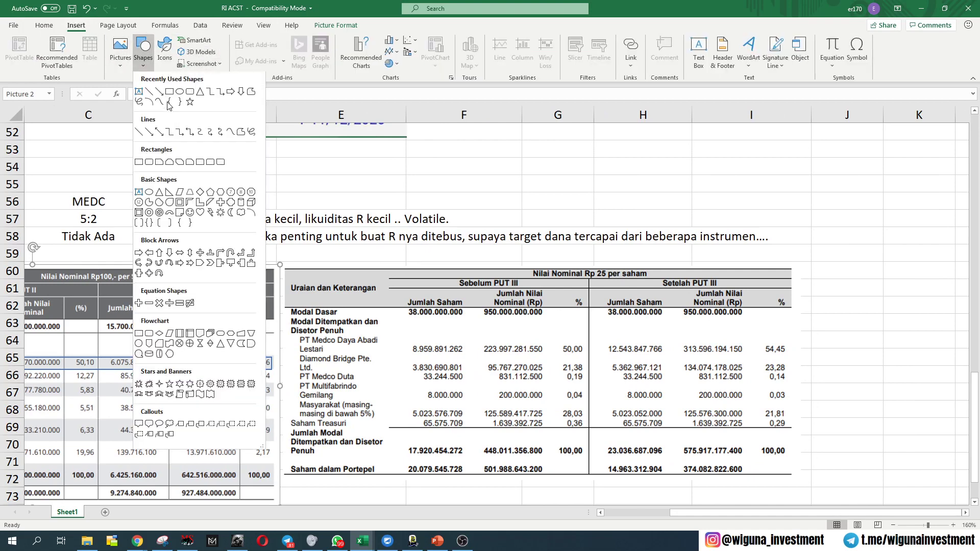
click(171, 97)
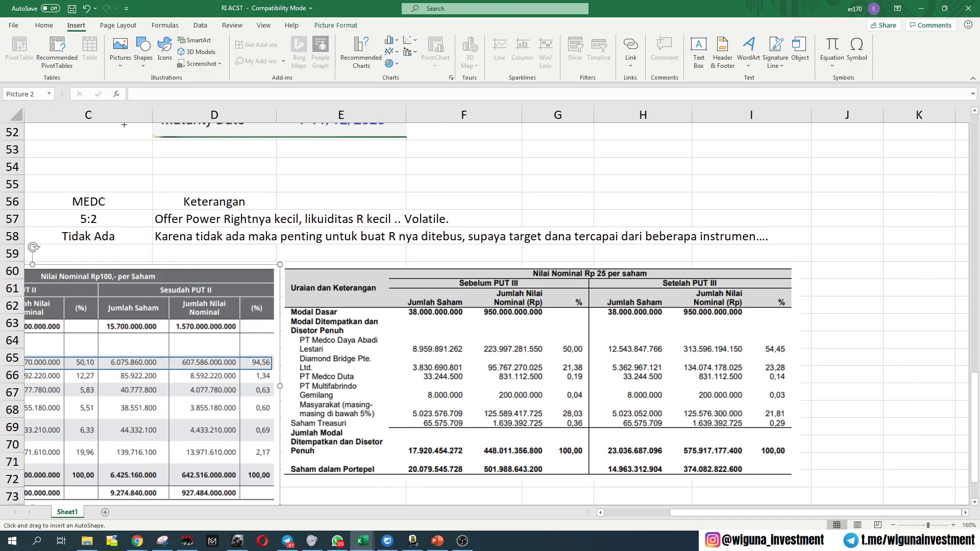
key(Escape)
Copy the outline rectangle to the MEDC picture and resize it around the Medco Daya Abadi Lestari and Diamond Bridge rows through the Sebelum PUT III percentages.
click(219, 236)
click(256, 372)
click(256, 373)
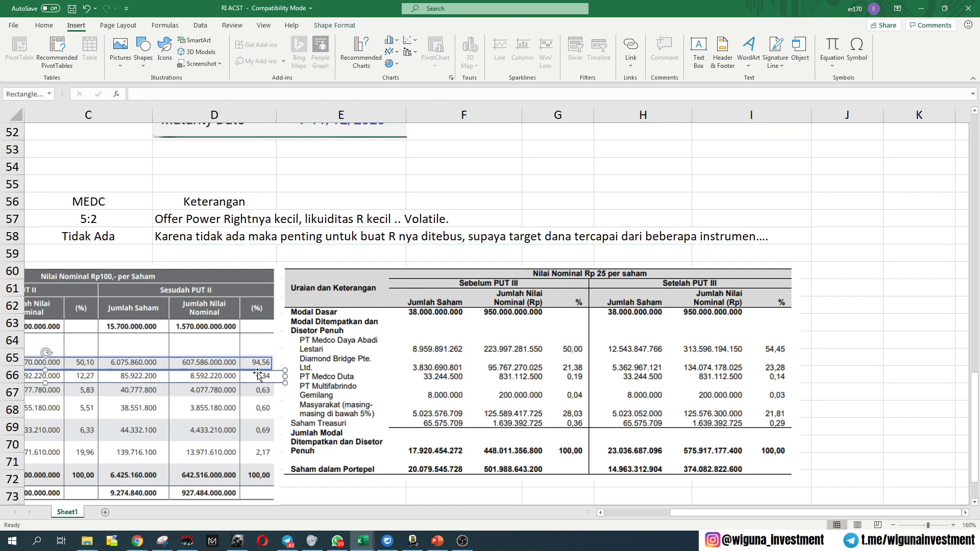
mouse_move(258, 376)
mouse_down()
mouse_move(309, 377)
mouse_move(257, 369)
mouse_up()
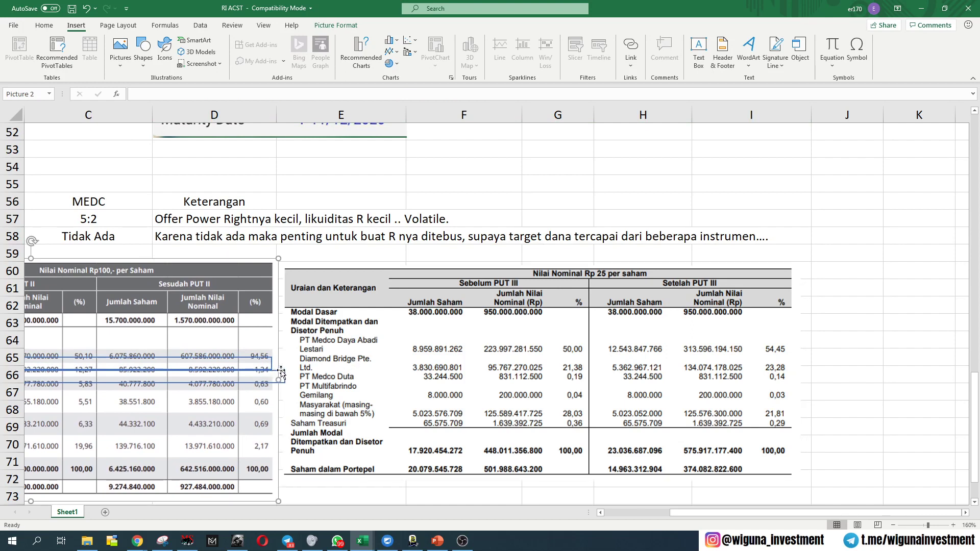
drag(282, 373, 773, 339)
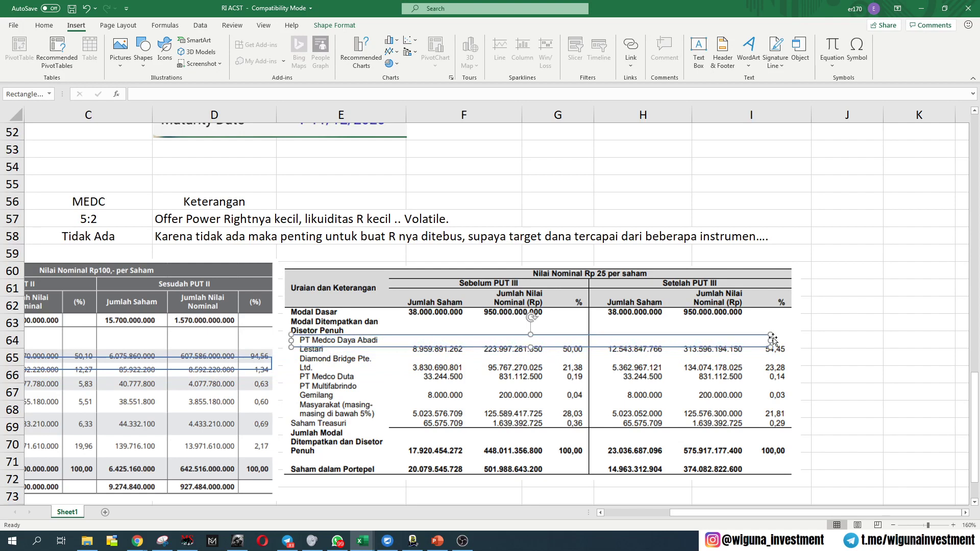
drag(769, 345, 589, 376)
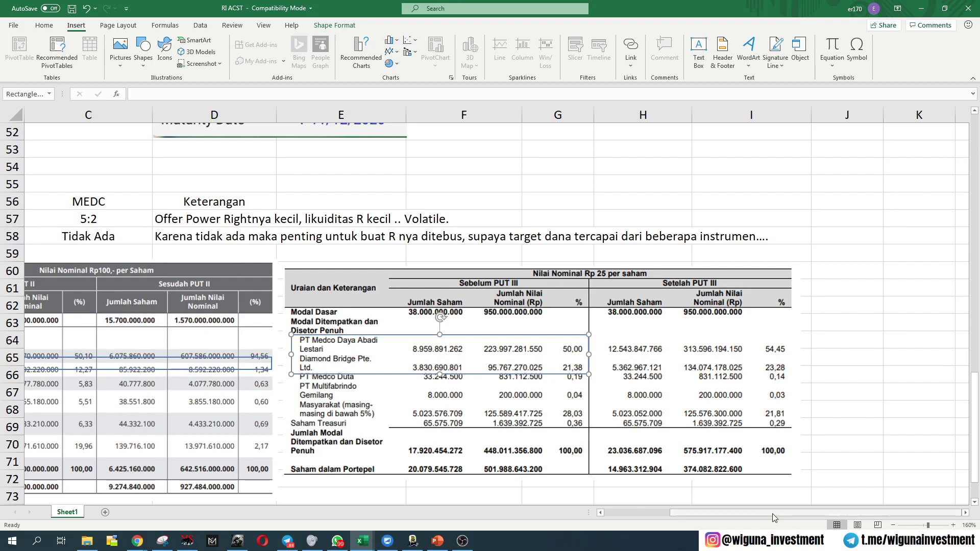
Review the rights calculation in rows 22 to 33 together with the Acuan Price and Kalo Tebus tables.
drag(768, 512, 632, 508)
scroll(421, 363, up, 7)
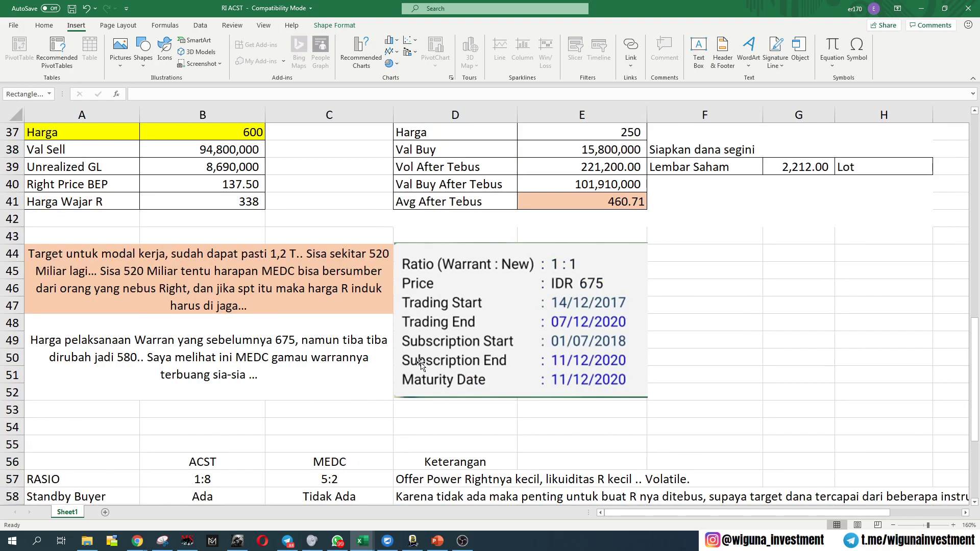
scroll(421, 363, up, 3)
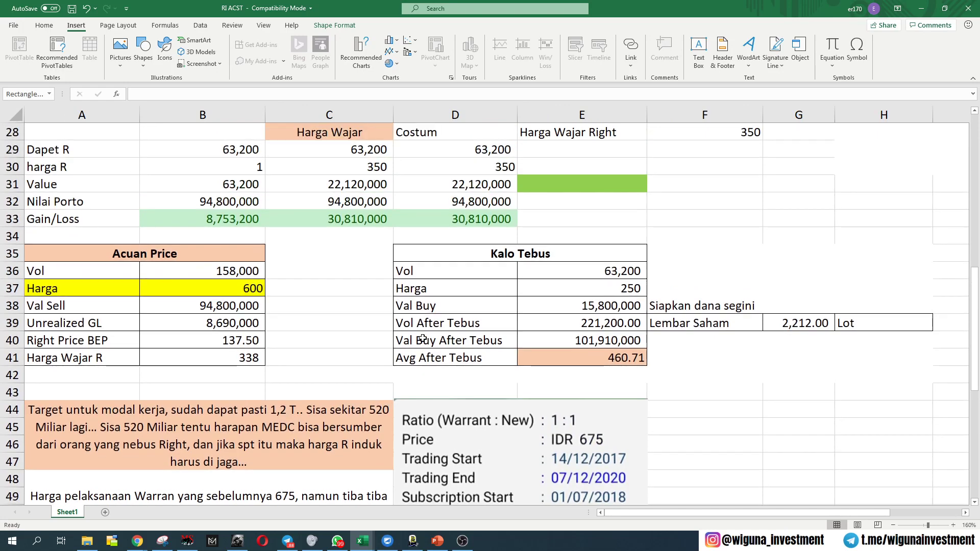
scroll(423, 338, down, 2)
scroll(422, 338, up, 2)
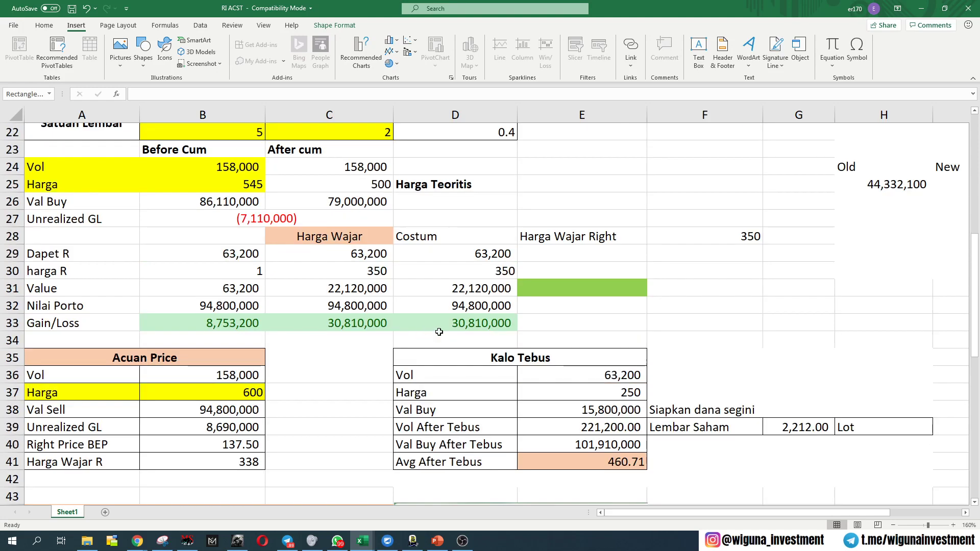
click(563, 289)
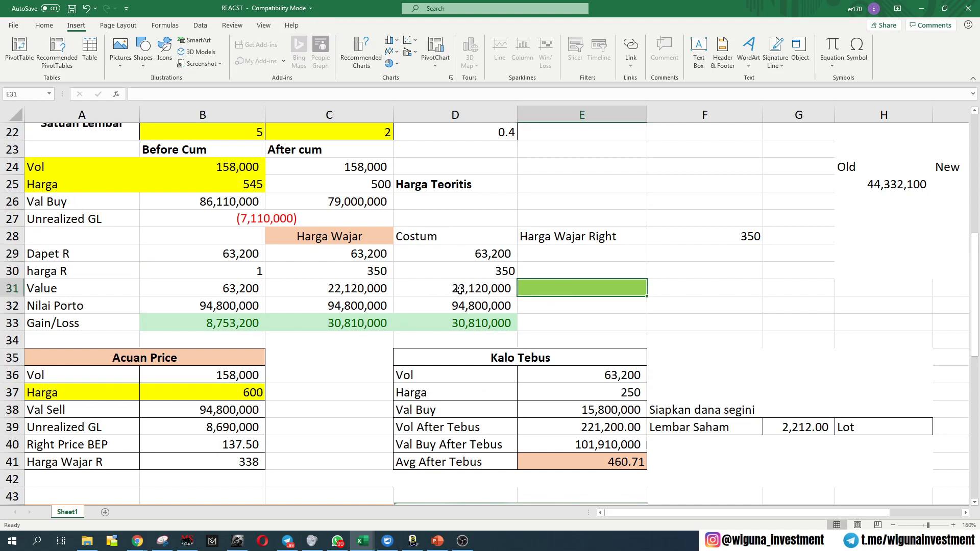
click(362, 399)
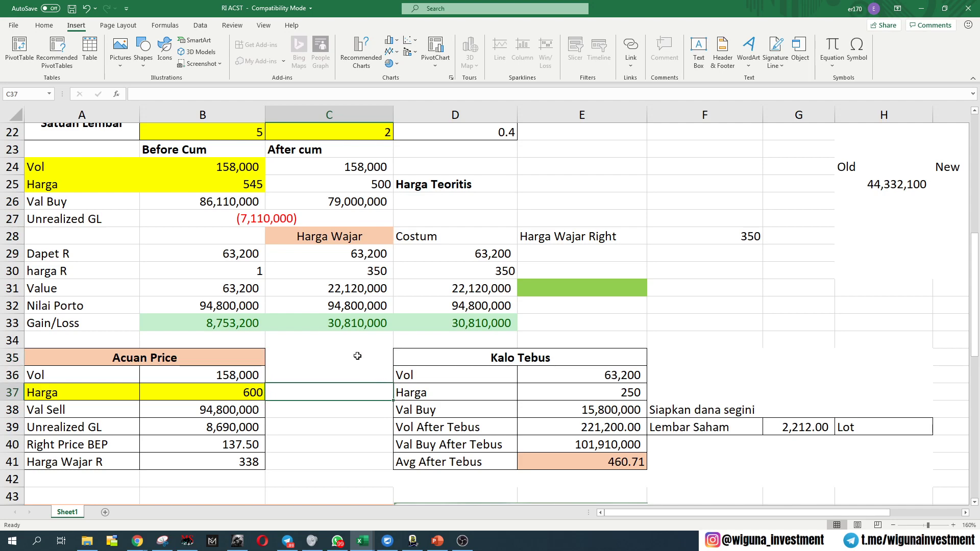
click(357, 356)
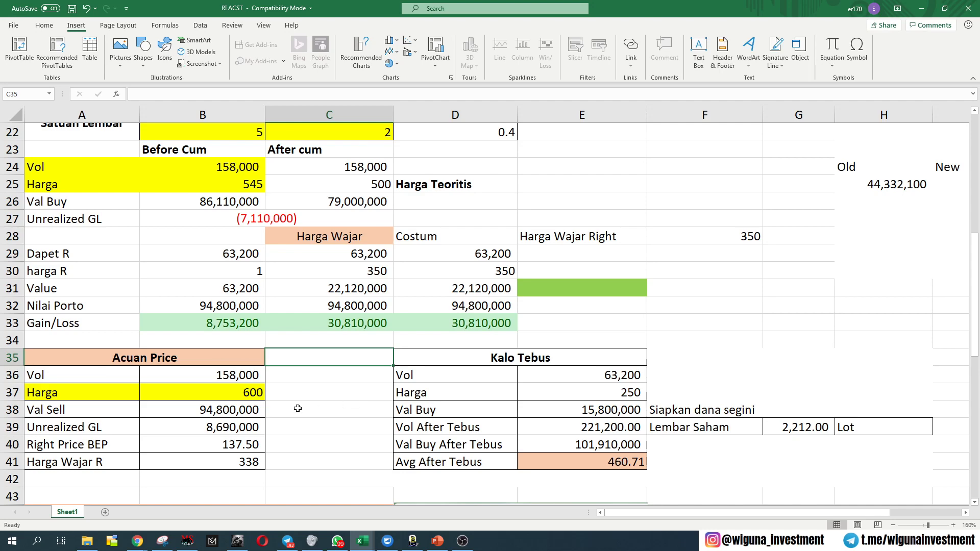
Set the Harga in the Acuan Price table, cell B37, to 480.
click(261, 395)
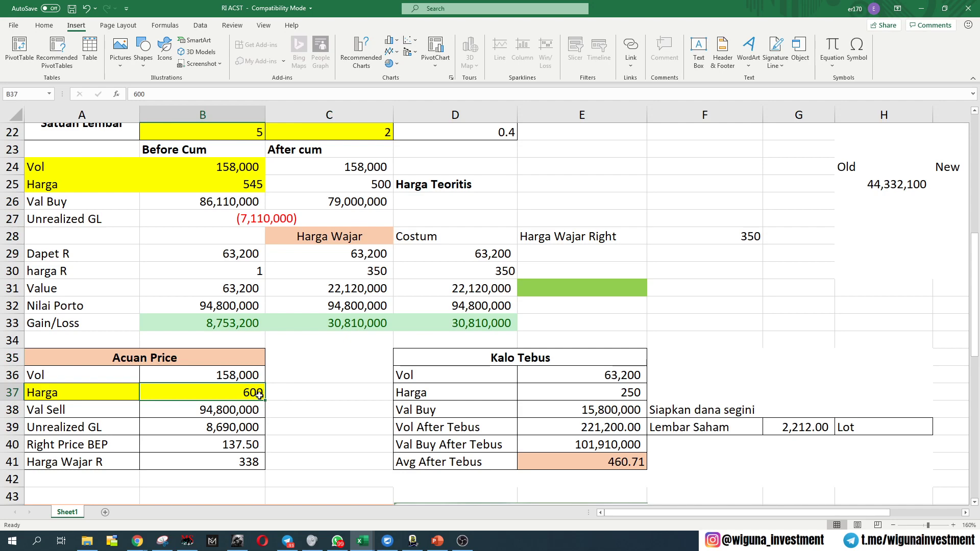
text(45)
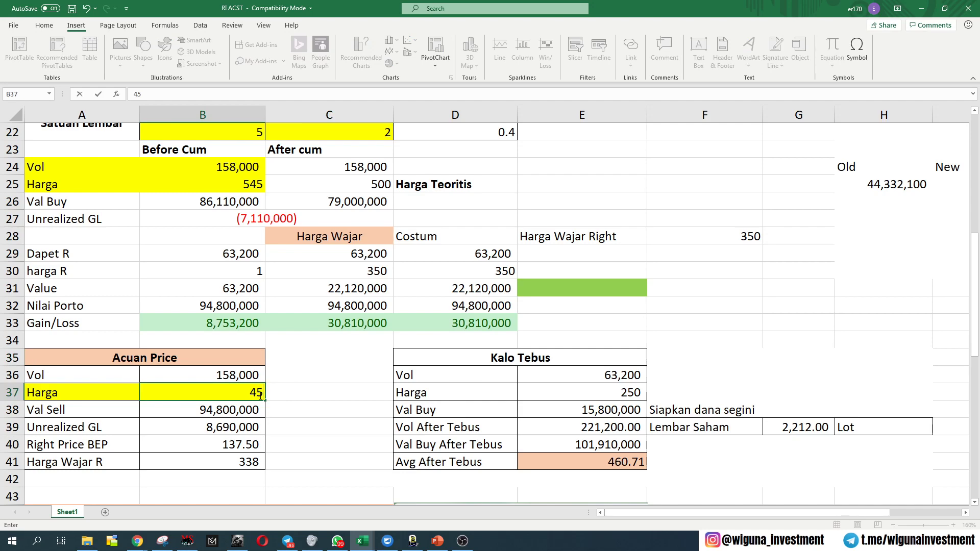
key(BackSpace)
text(80)
key(Return)
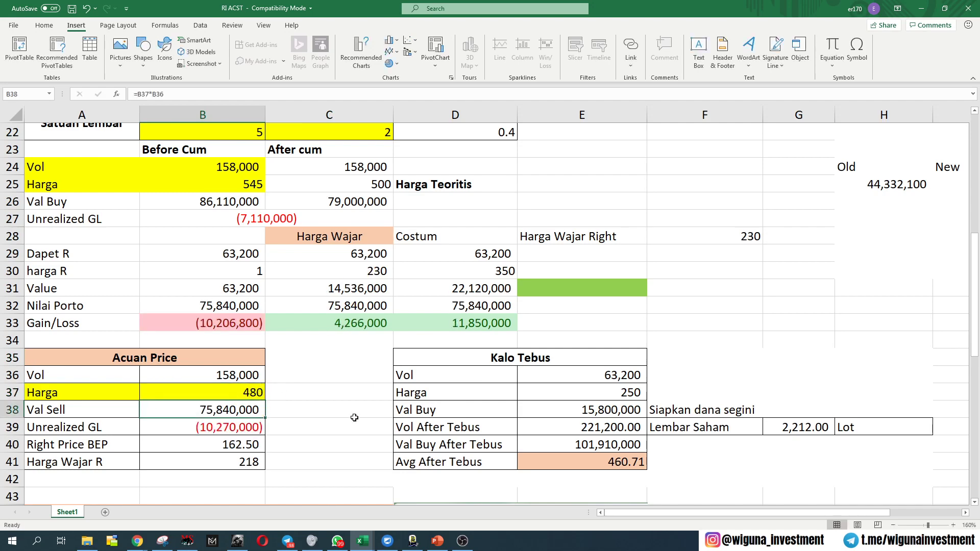
Compare the Acuan Price Harga with the Avg After Tebus result and the share volume in the Kalo Tebus table.
click(311, 357)
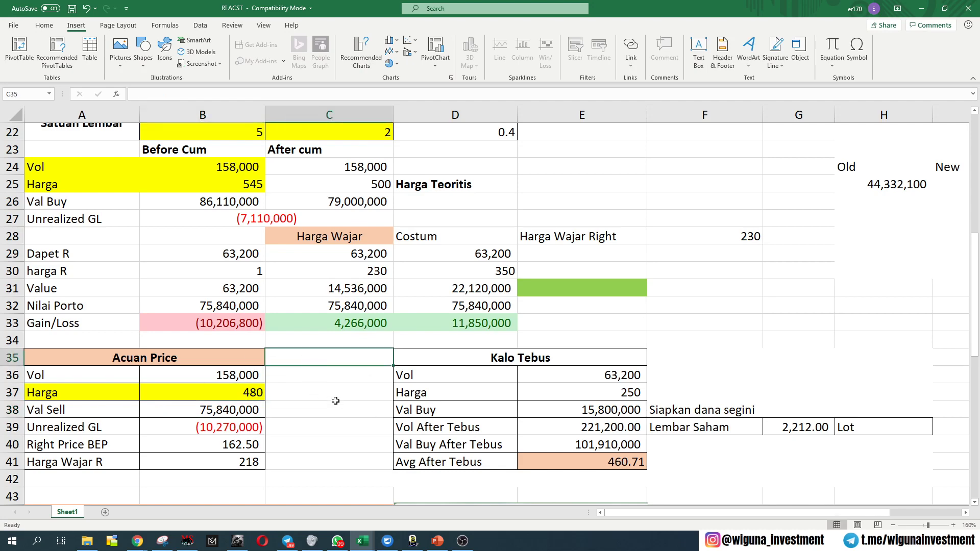
click(553, 426)
click(600, 466)
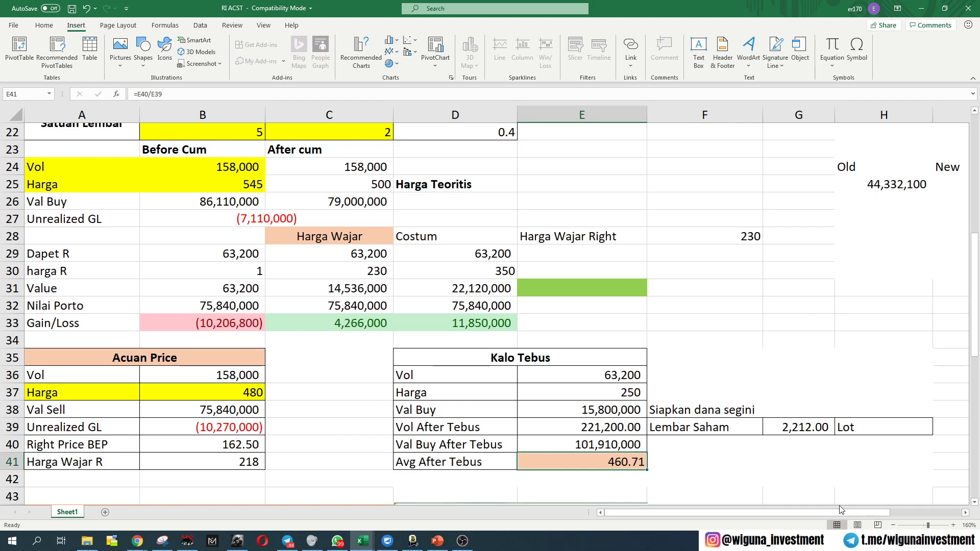
click(246, 393)
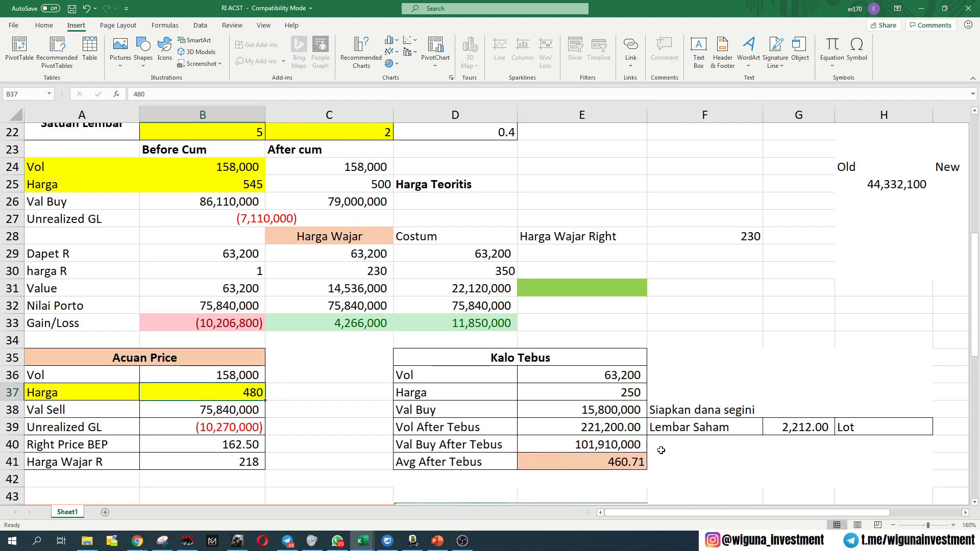
click(680, 460)
click(690, 443)
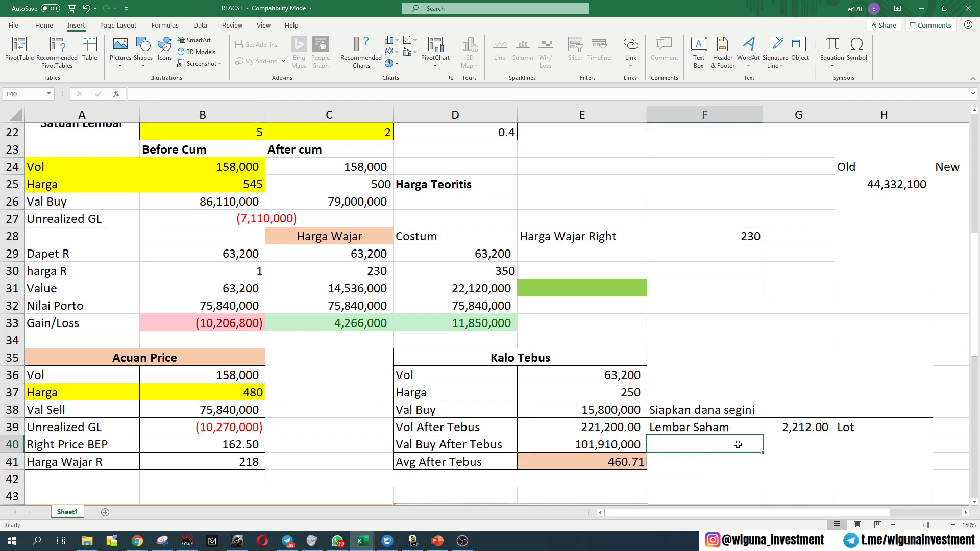
drag(749, 446, 889, 467)
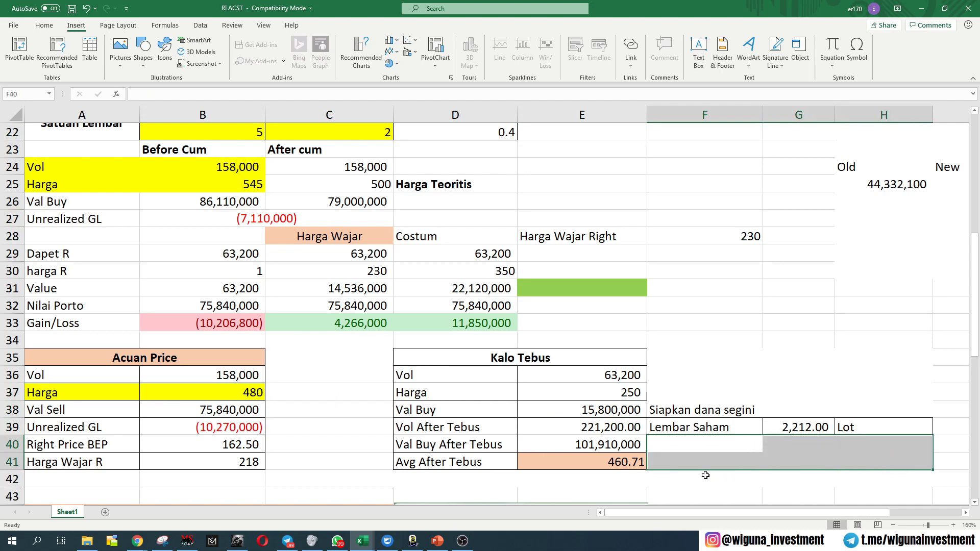
click(700, 457)
click(805, 459)
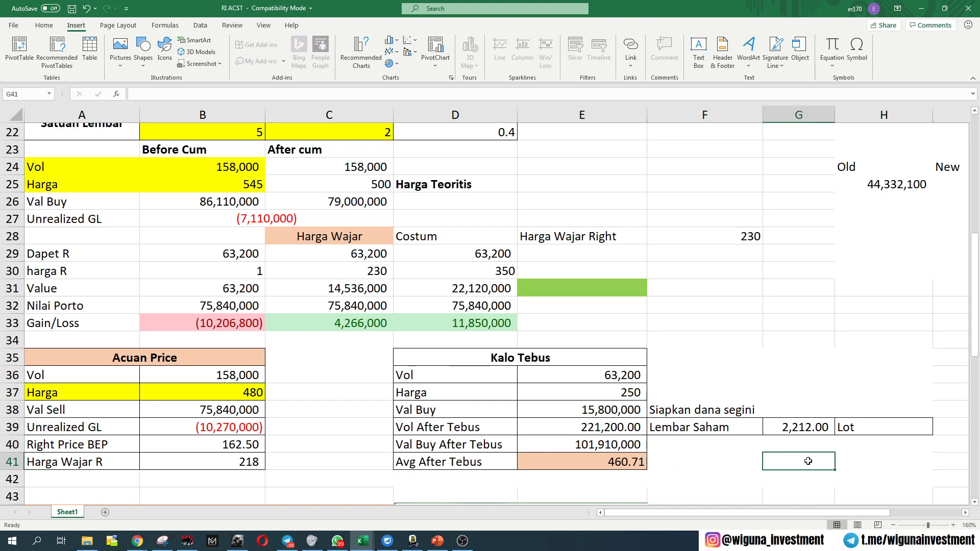
drag(735, 464, 888, 462)
scroll(700, 436, down, 1)
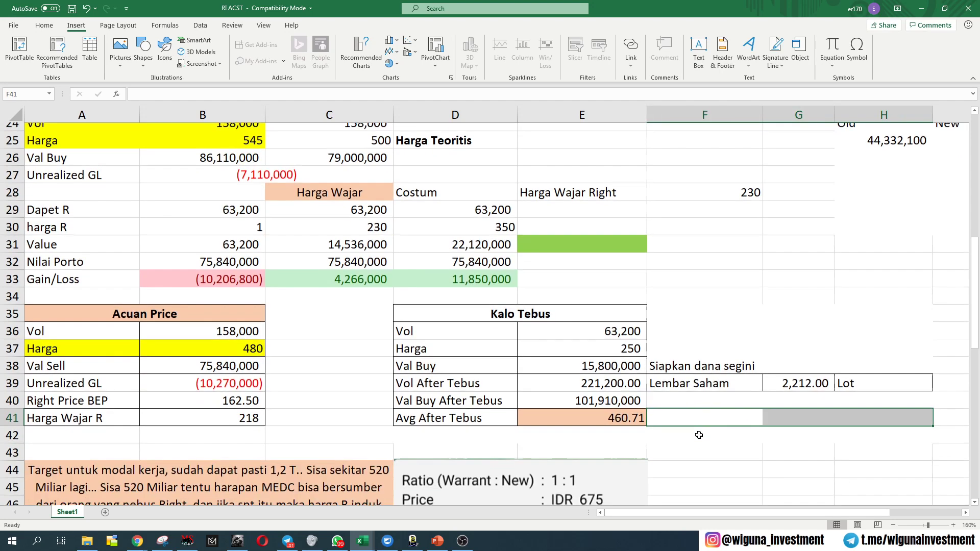
Examine the Kalo Tebus exercise price, the Lama and Baru ratio, the Harga Wajar Right formula and the theoretical price section.
click(601, 337)
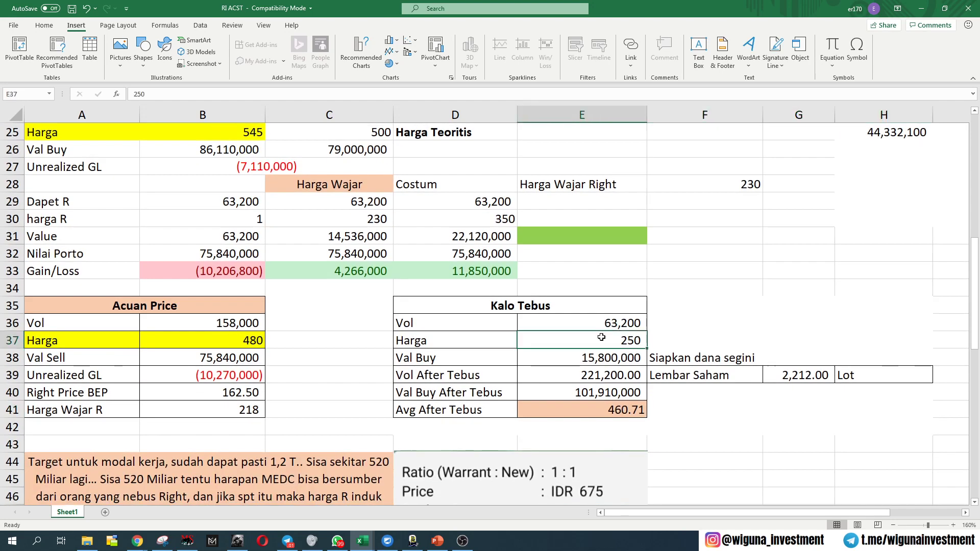
scroll(458, 287, up, 2)
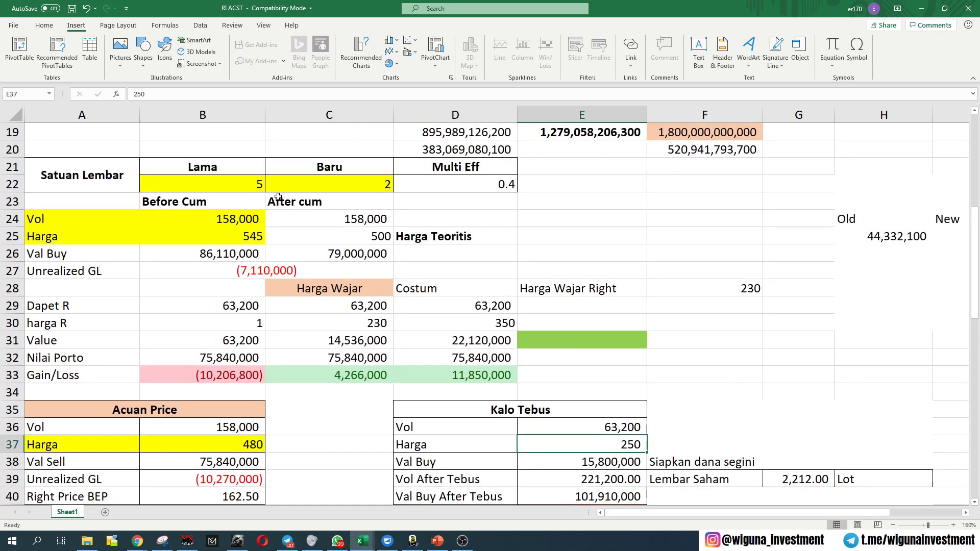
drag(262, 185, 383, 185)
scroll(596, 415, down, 1)
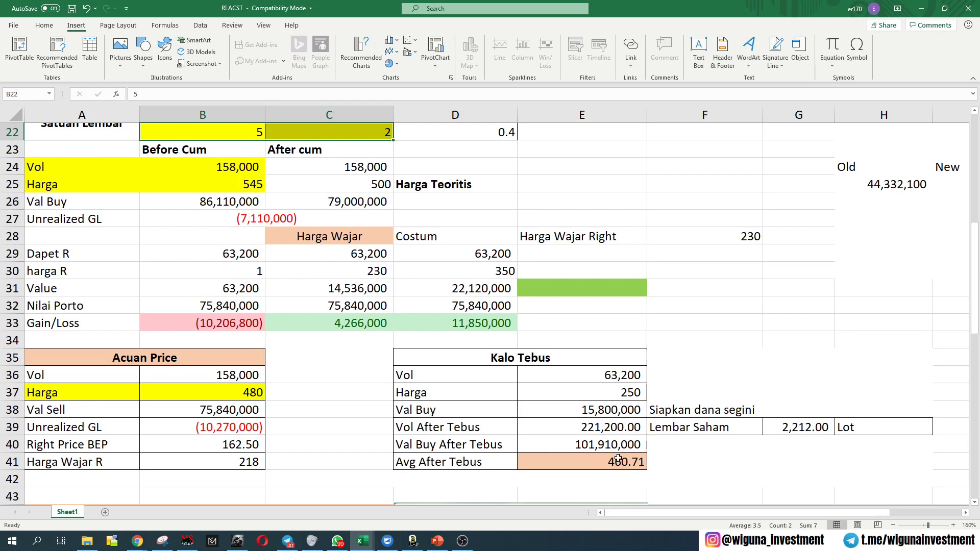
scroll(641, 352, up, 1)
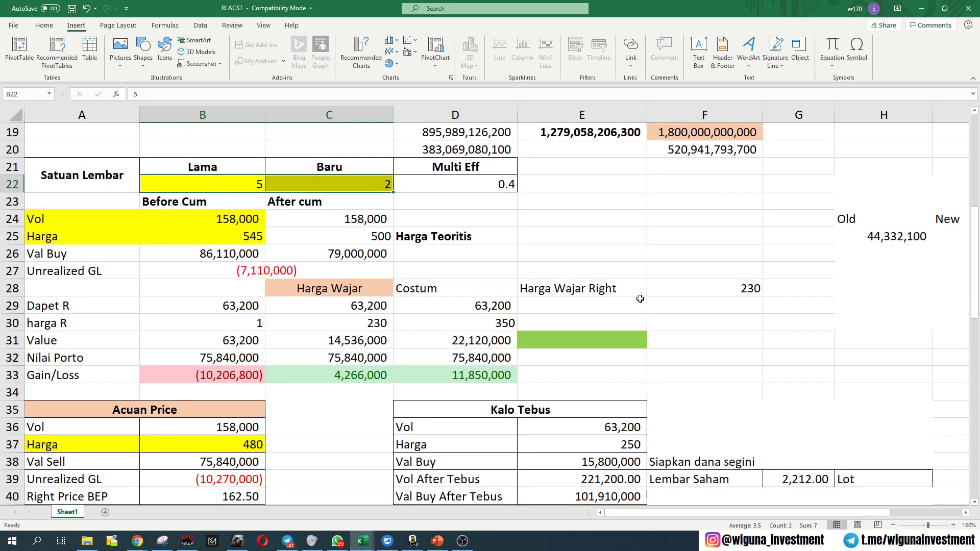
click(658, 289)
scroll(248, 261, up, 4)
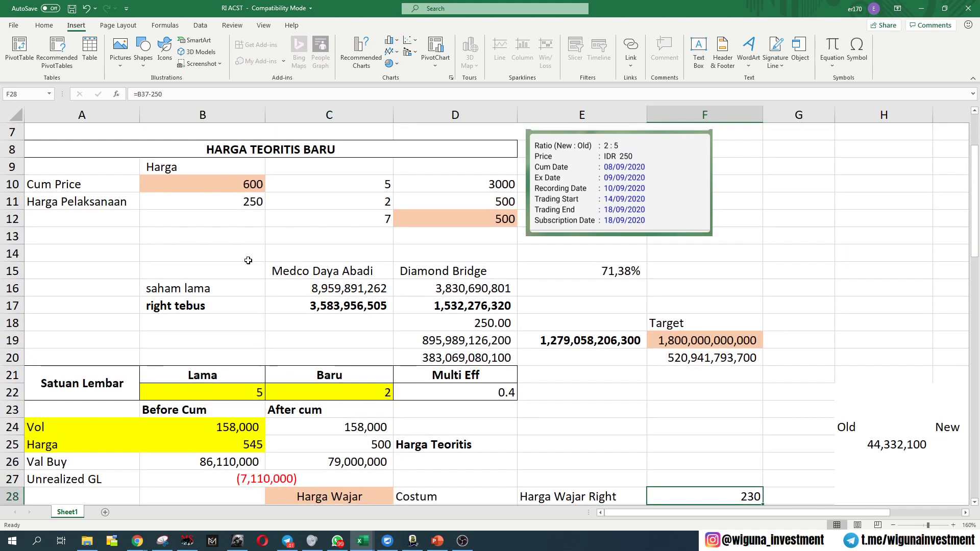
scroll(248, 260, down, 1)
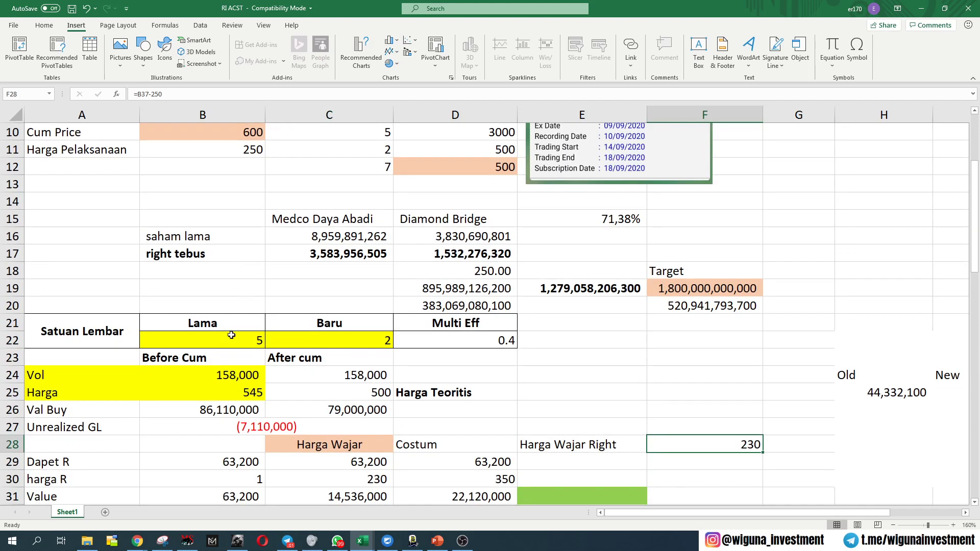
scroll(315, 317, down, 2)
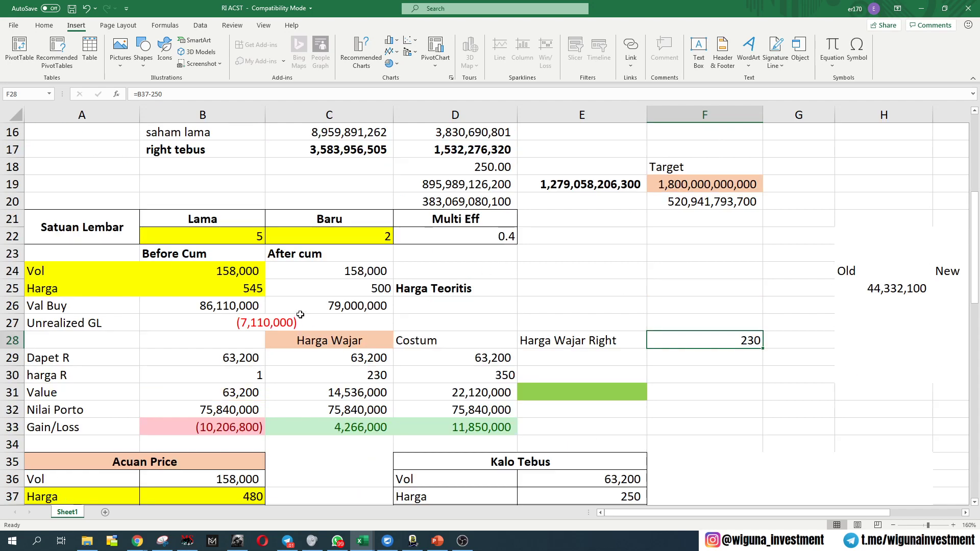
Set the Before Cum Vol in cell B24 to 69,000 shares.
click(269, 291)
click(235, 273)
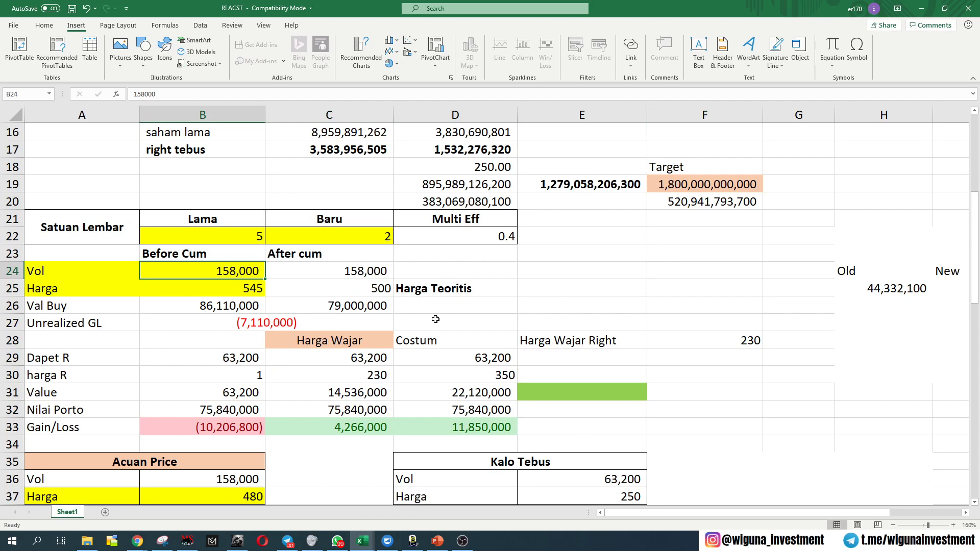
text(69,0)
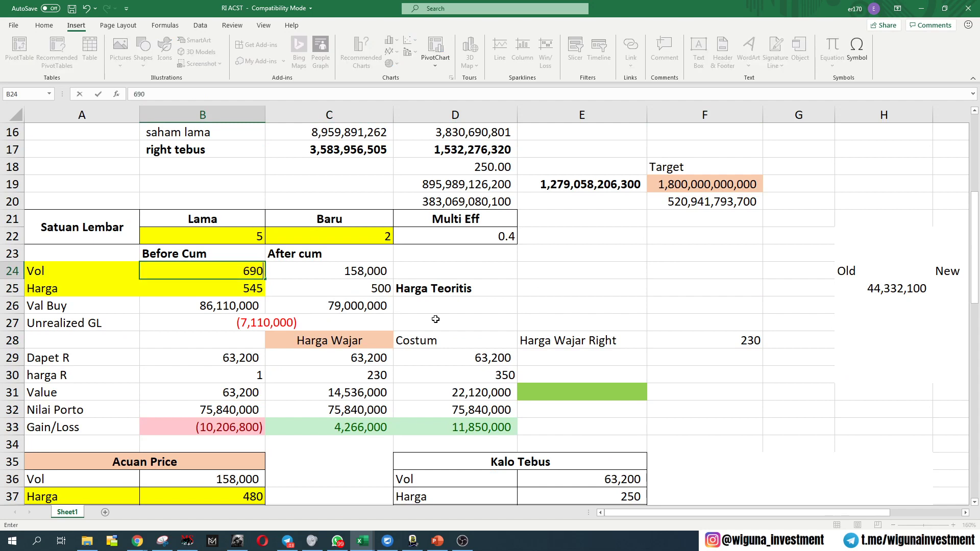
text(00)
key(Return)
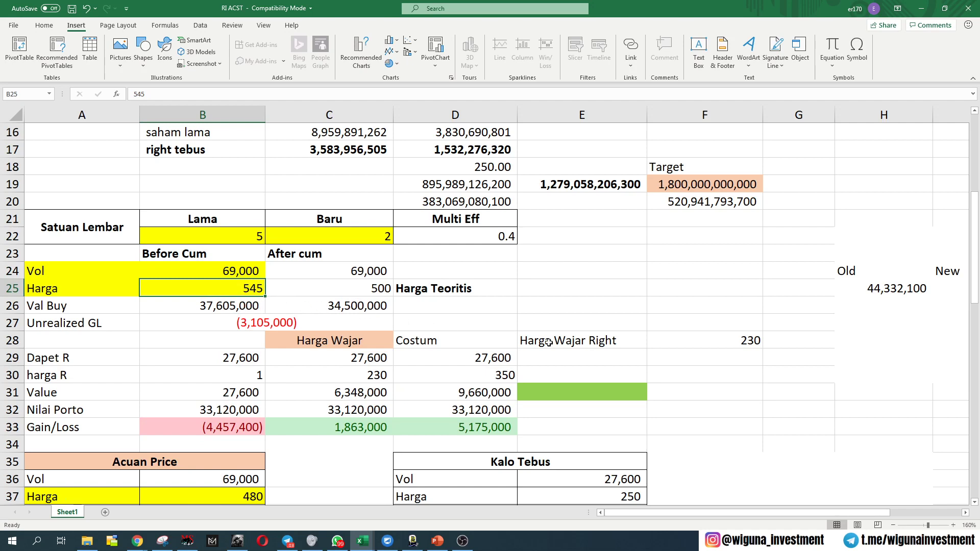
Set the Before Cum Harga in cell B25 to 875.
click(247, 271)
click(250, 291)
text(875)
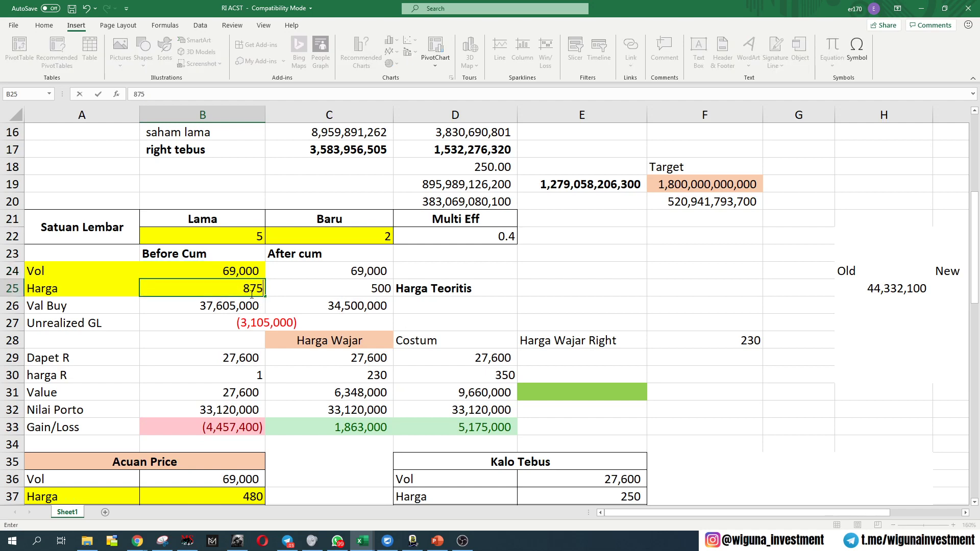
key(Return)
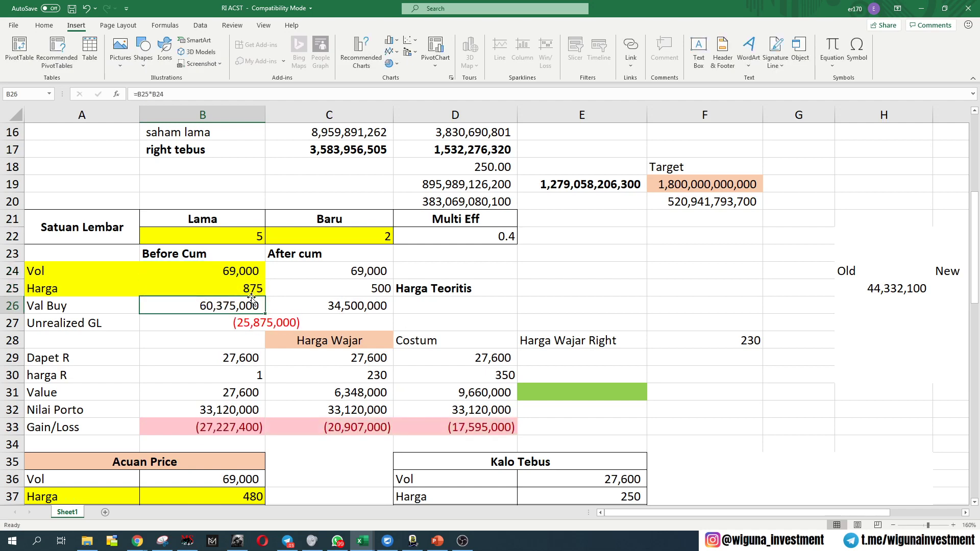
Review the After Cum theoretical price, the Unrealized GL and the Gain/Loss row against the Before Cum price.
click(352, 295)
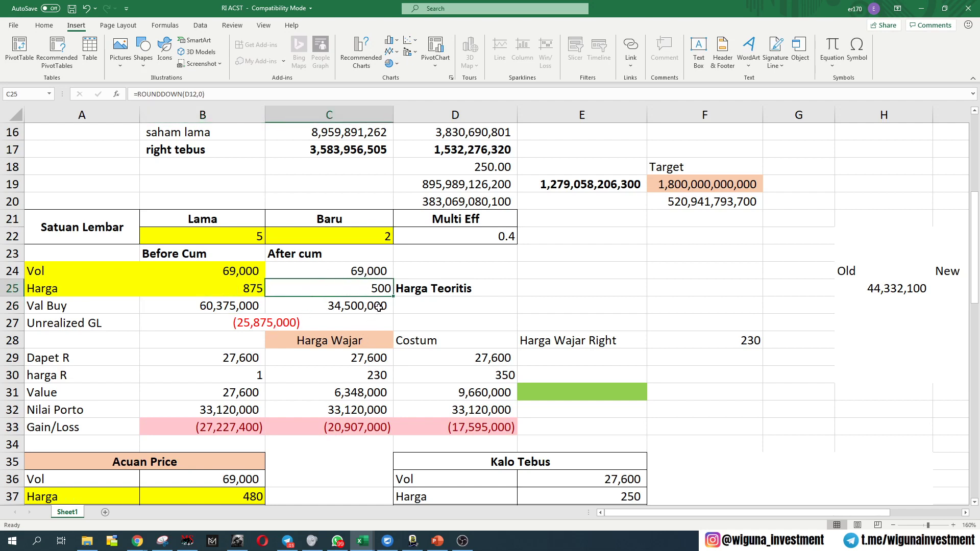
click(285, 327)
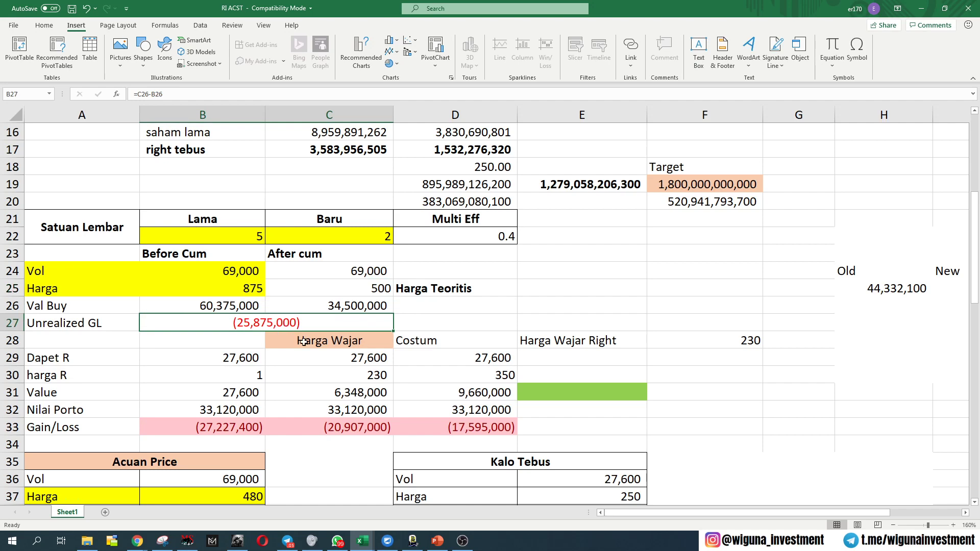
scroll(302, 388, down, 1)
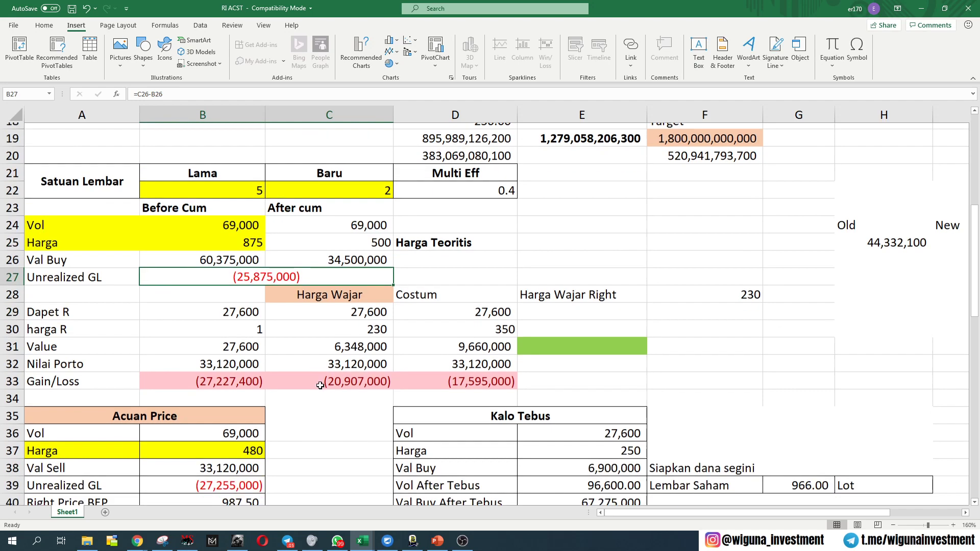
click(240, 237)
scroll(628, 368, down, 1)
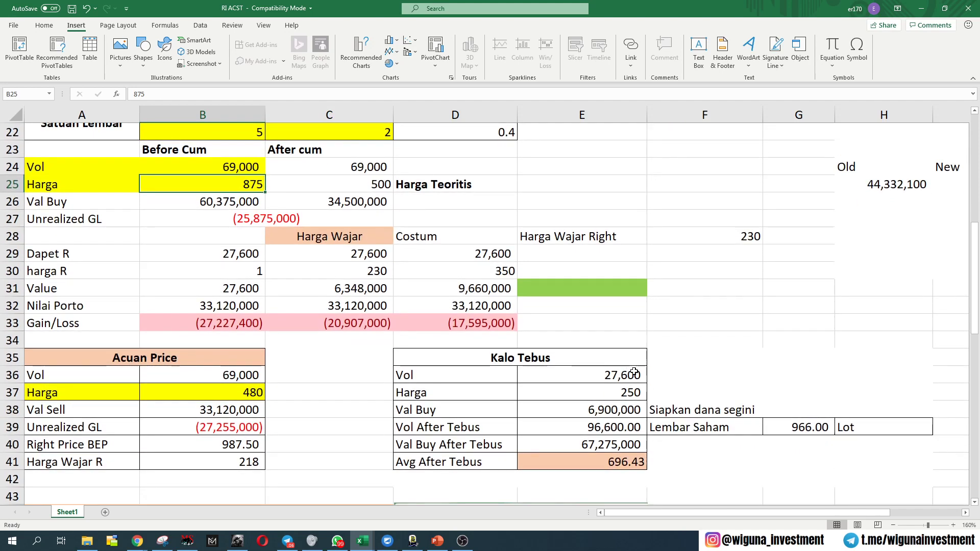
scroll(587, 365, up, 1)
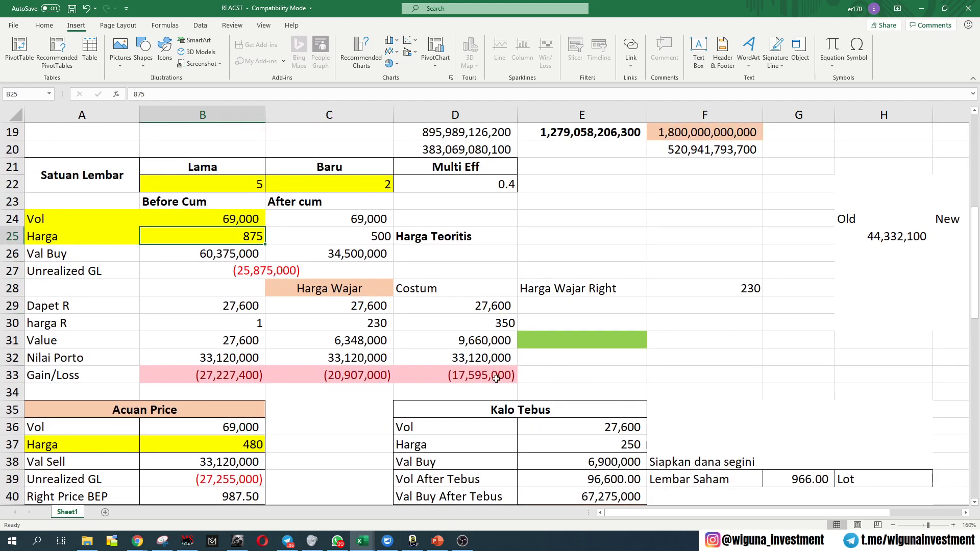
Examine the Vol, Harga and Val Buy cells in the Kalo Tebus table to explain the exercise cost.
click(615, 428)
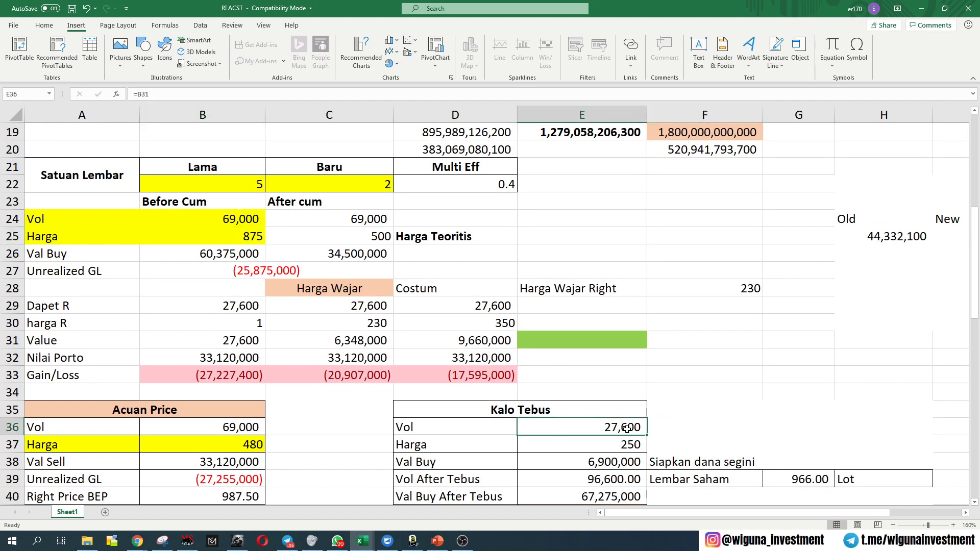
click(664, 422)
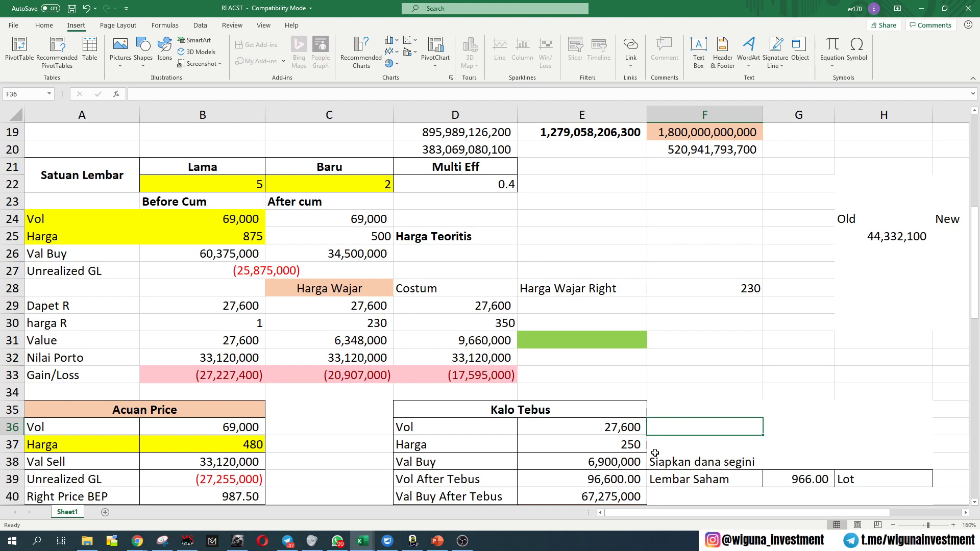
click(607, 428)
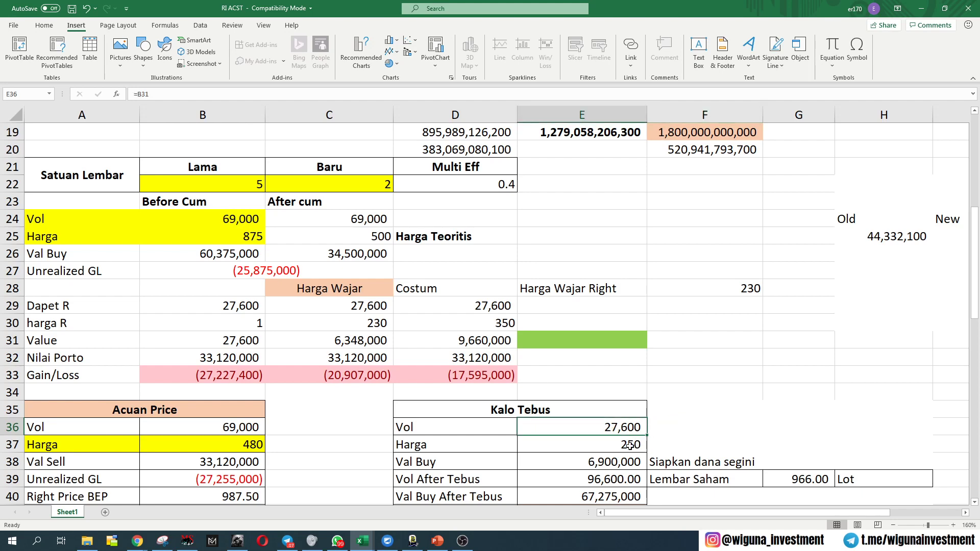
click(623, 448)
drag(623, 448, 621, 430)
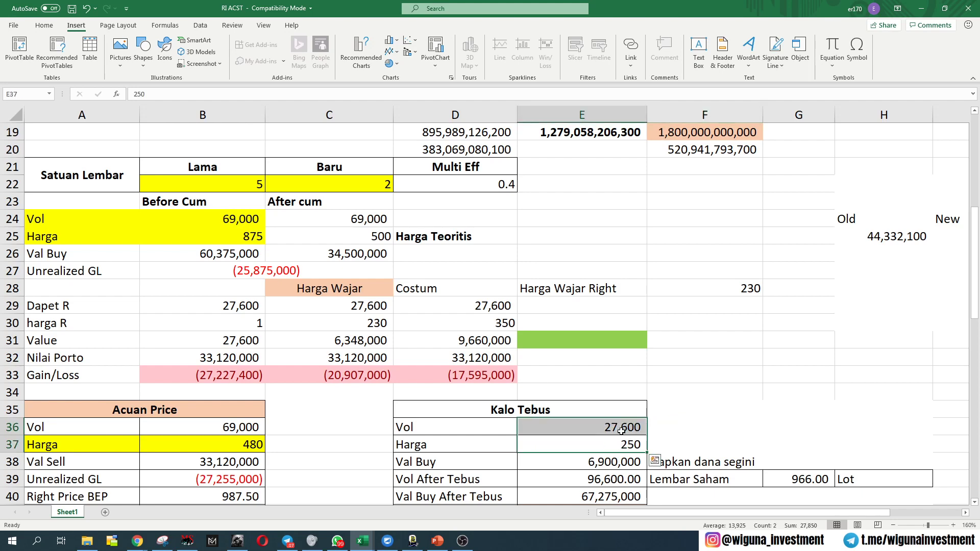
scroll(622, 430, down, 1)
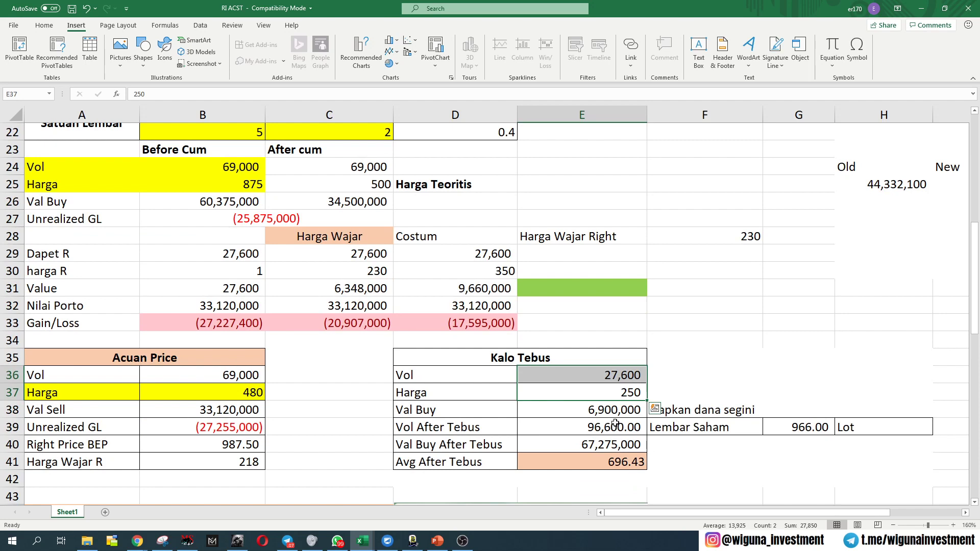
click(585, 395)
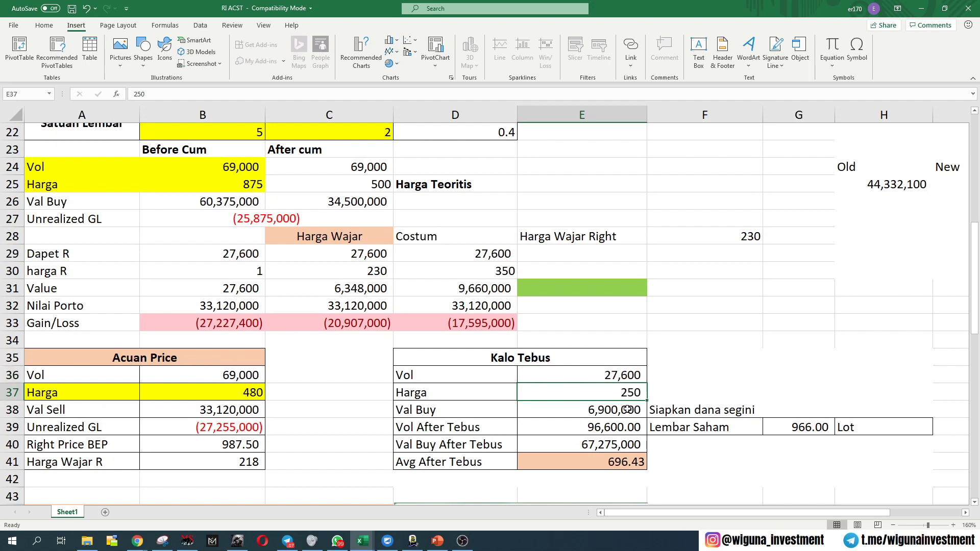
drag(587, 408, 595, 393)
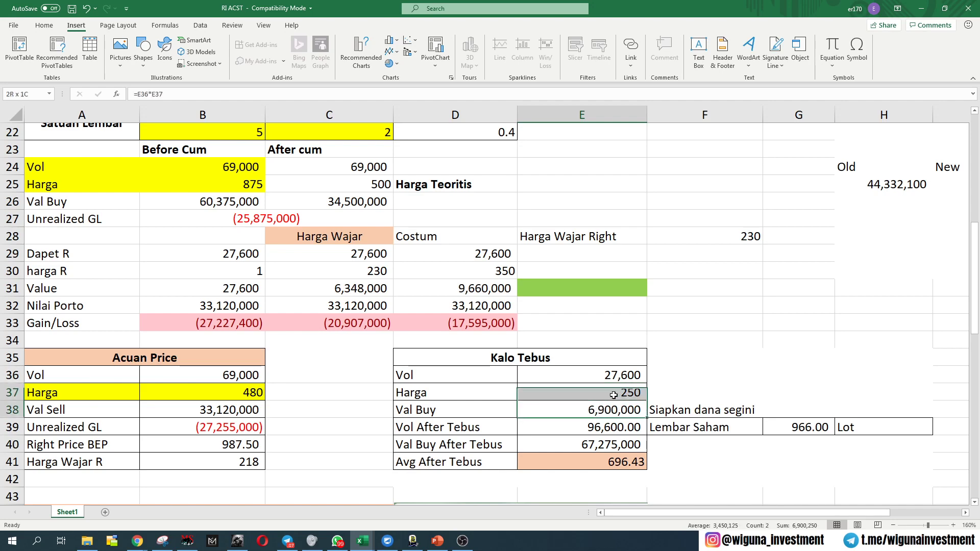
click(611, 379)
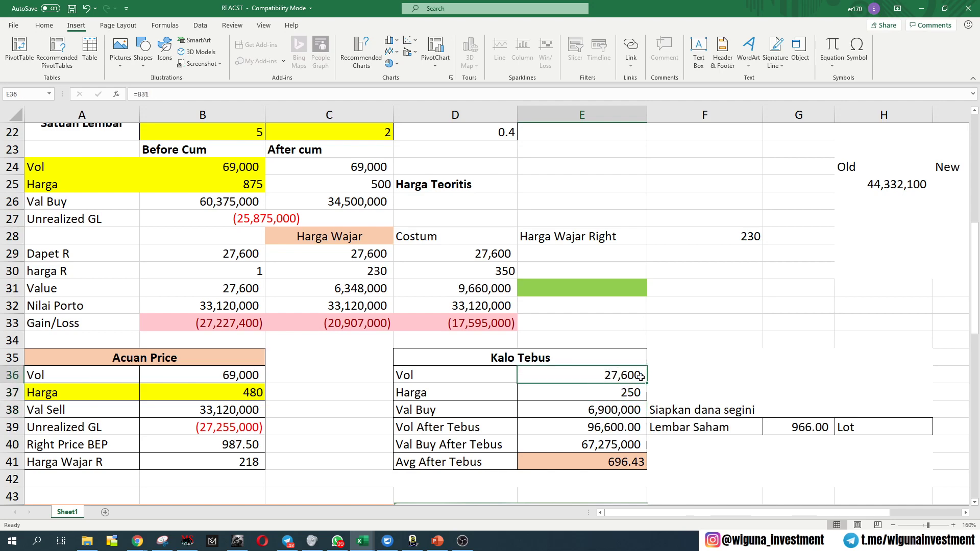
click(685, 369)
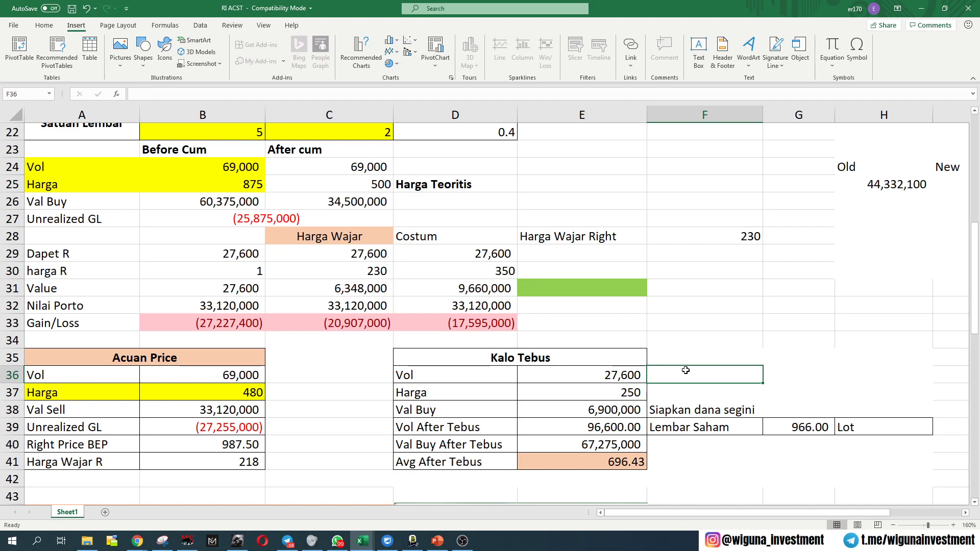
text(=)
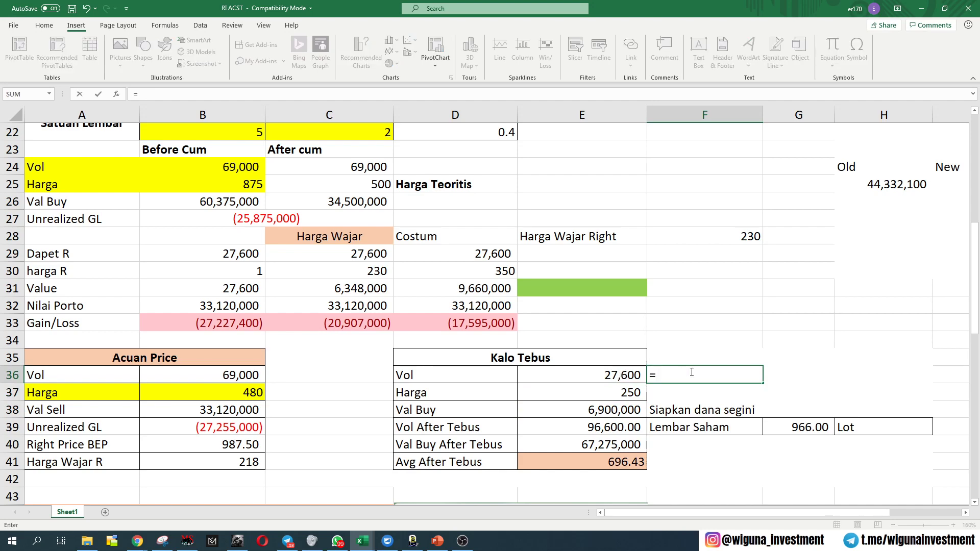
key(Escape)
click(790, 346)
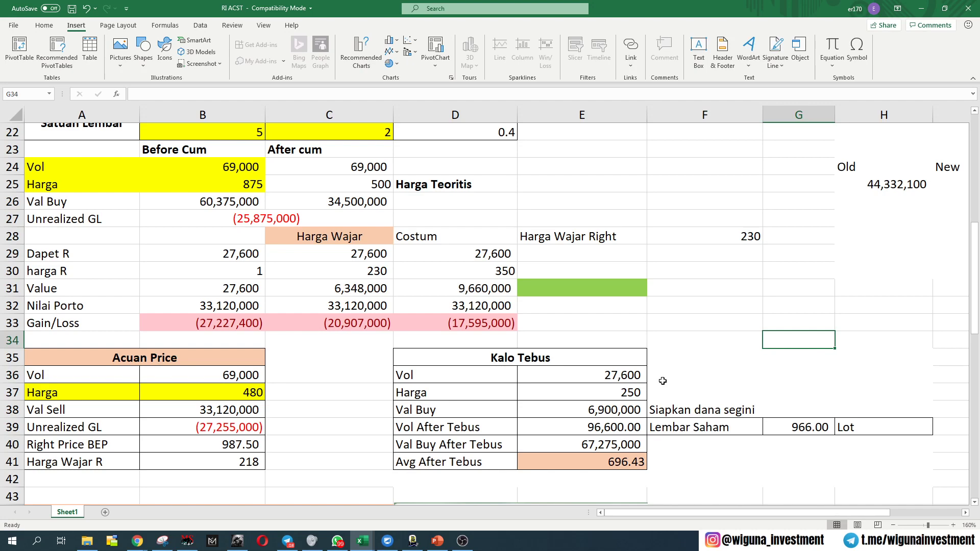
Compare the Kalo Tebus Harga, Val Buy, Val Buy After Tebus and Avg After Tebus with the Before Cum price.
click(626, 397)
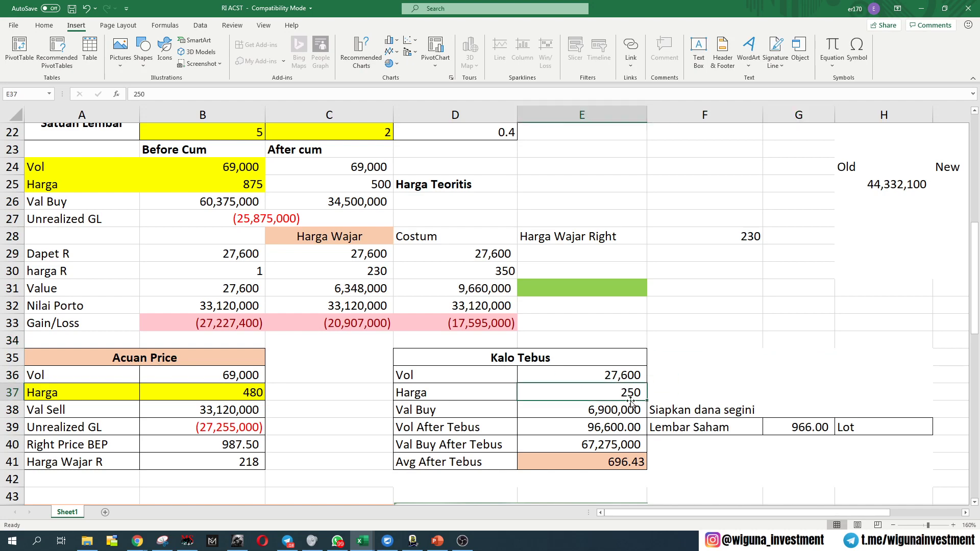
click(596, 447)
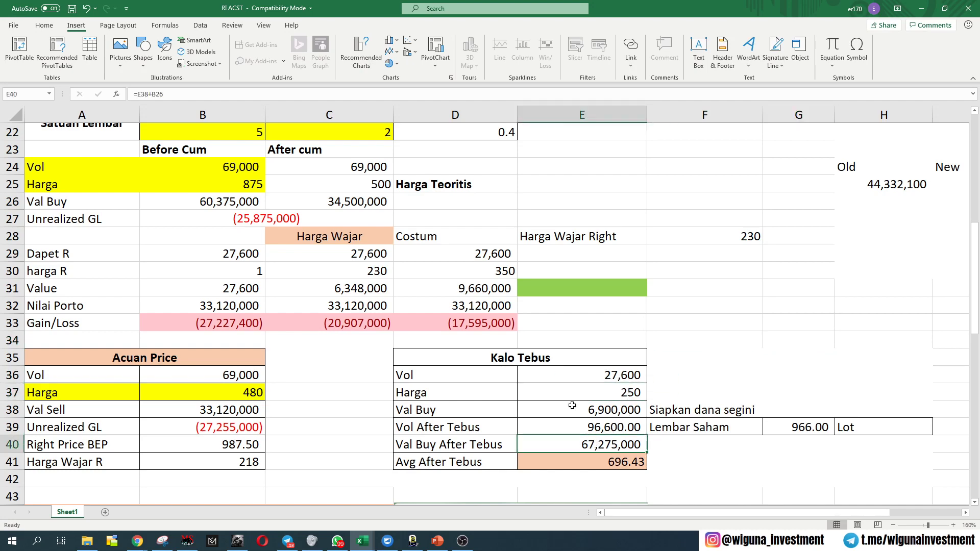
click(192, 177)
click(604, 460)
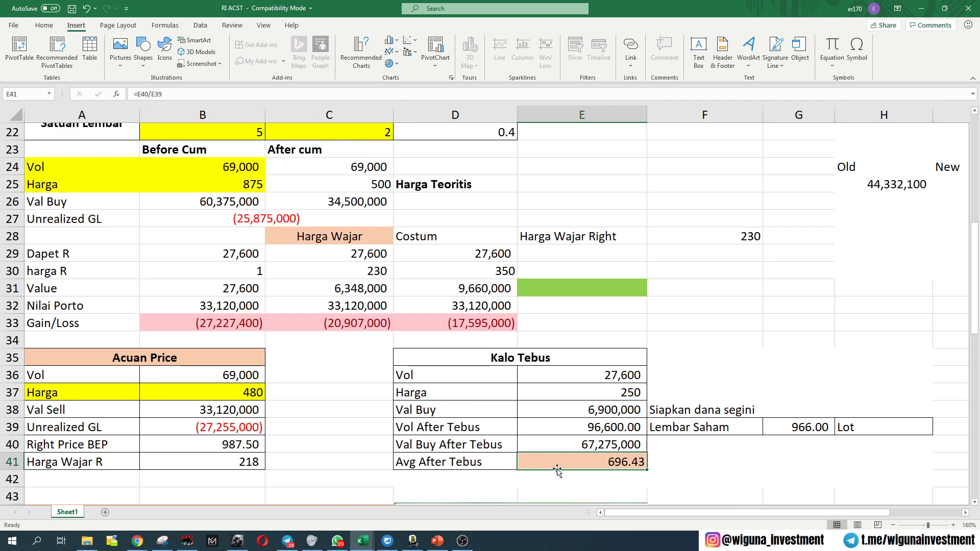
drag(485, 464, 548, 462)
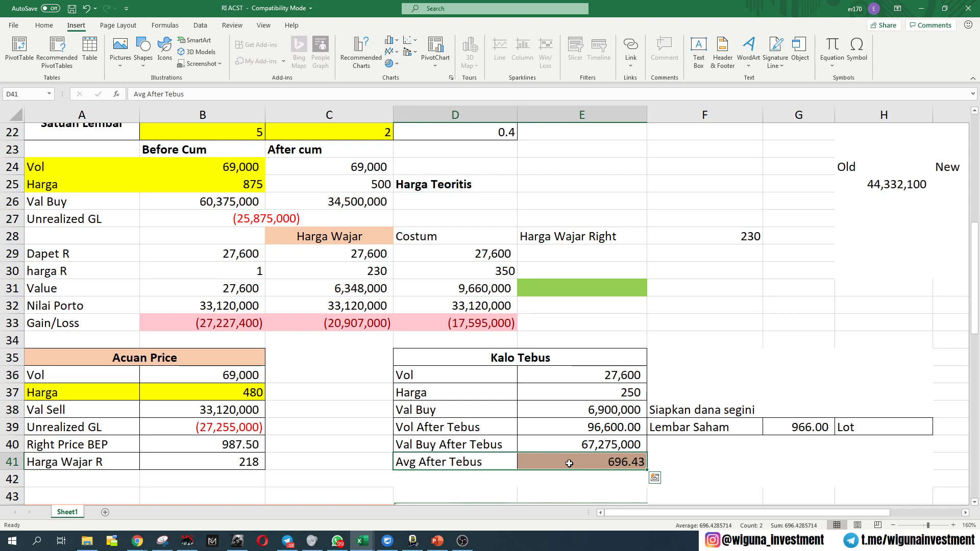
click(227, 182)
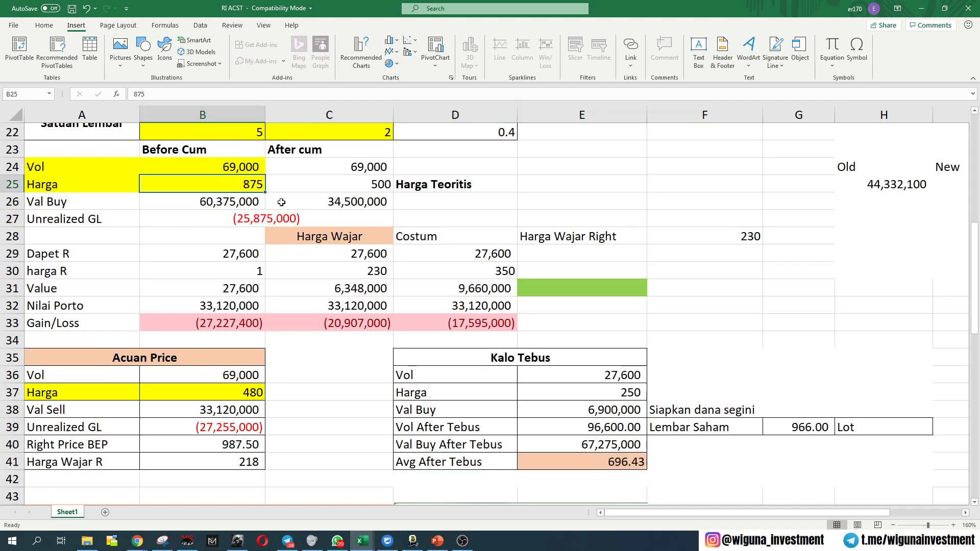
click(616, 462)
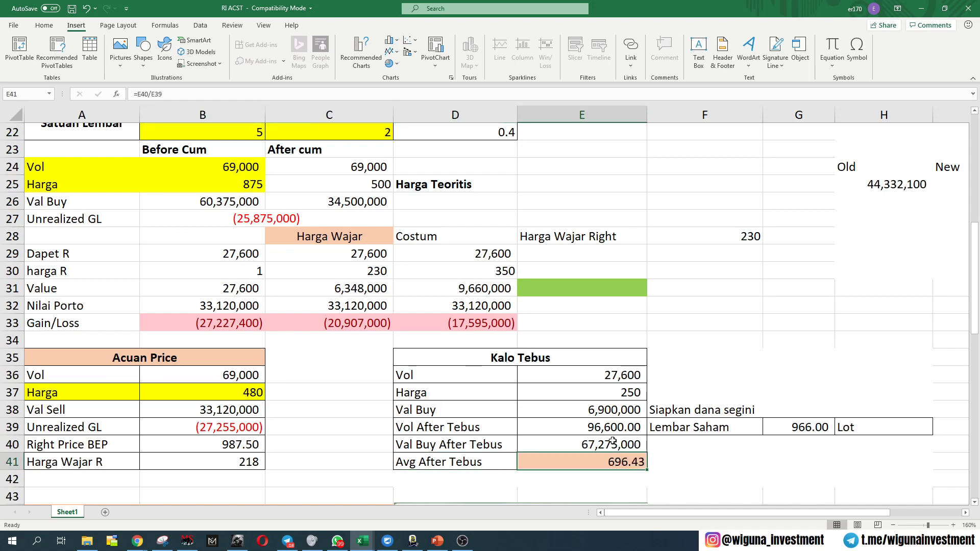
click(597, 410)
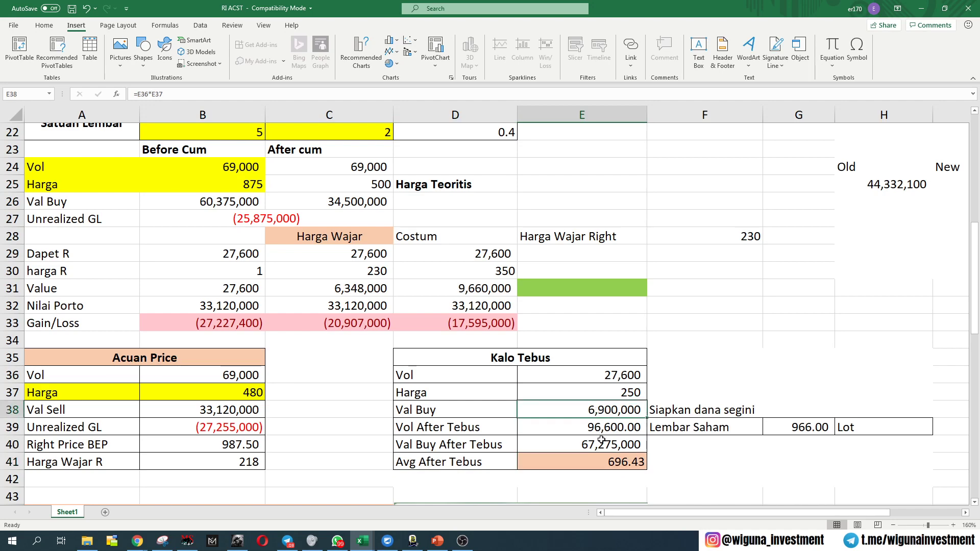
scroll(602, 439, down, 1)
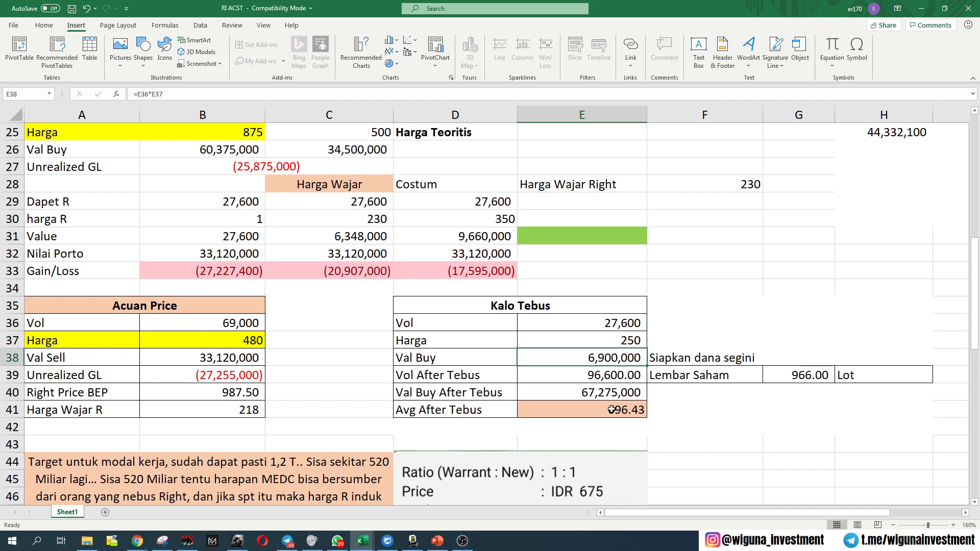
click(612, 410)
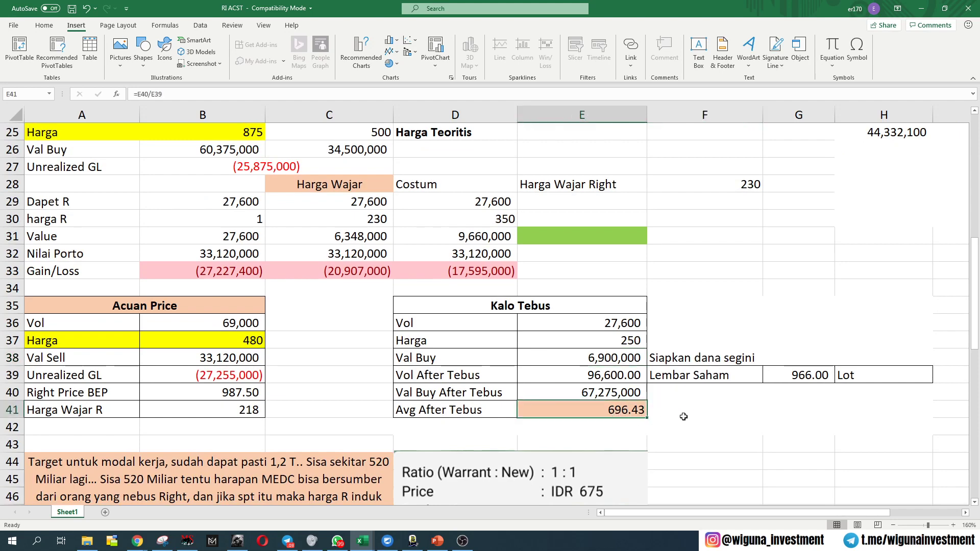
click(705, 415)
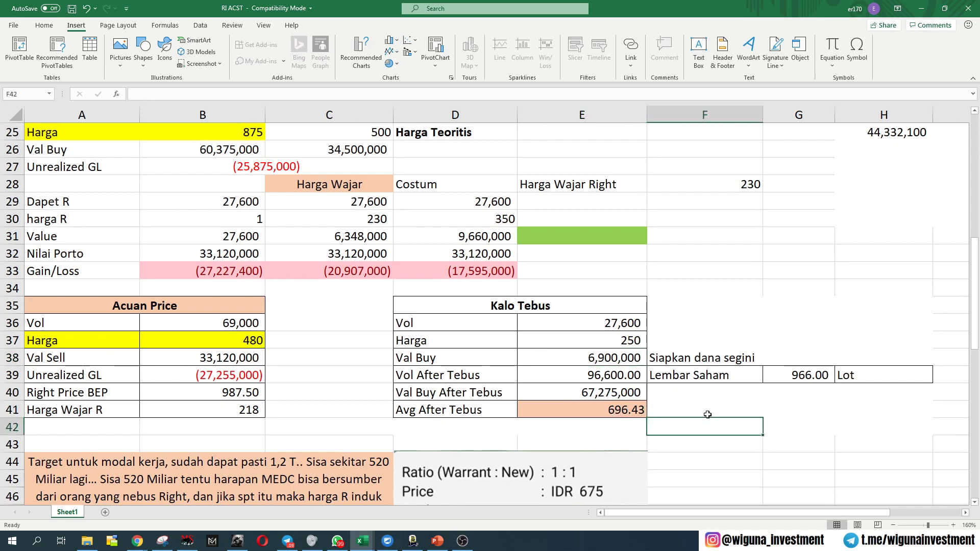
Read the working capital target note, the warrant exercise price note and the warrant details image in rows 44 to 52.
scroll(711, 410, down, 4)
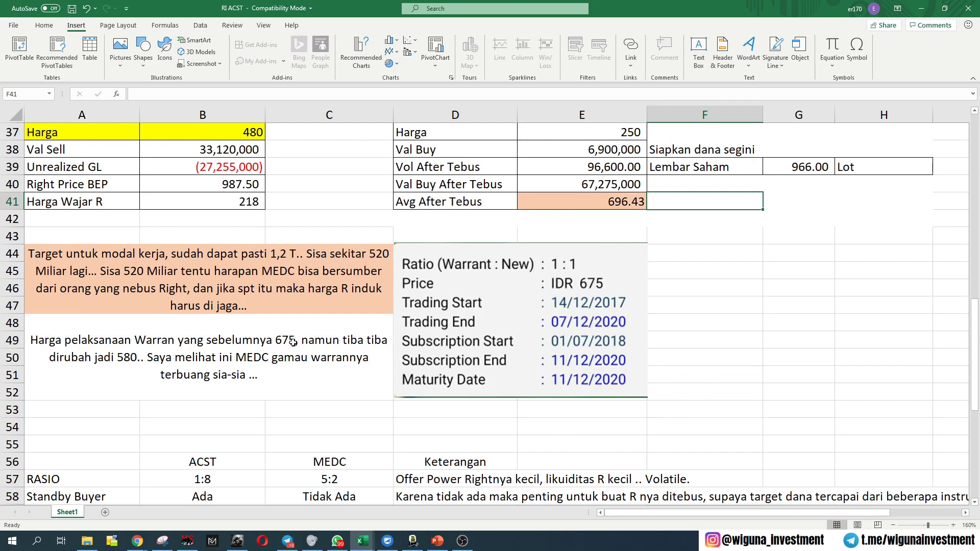
click(193, 295)
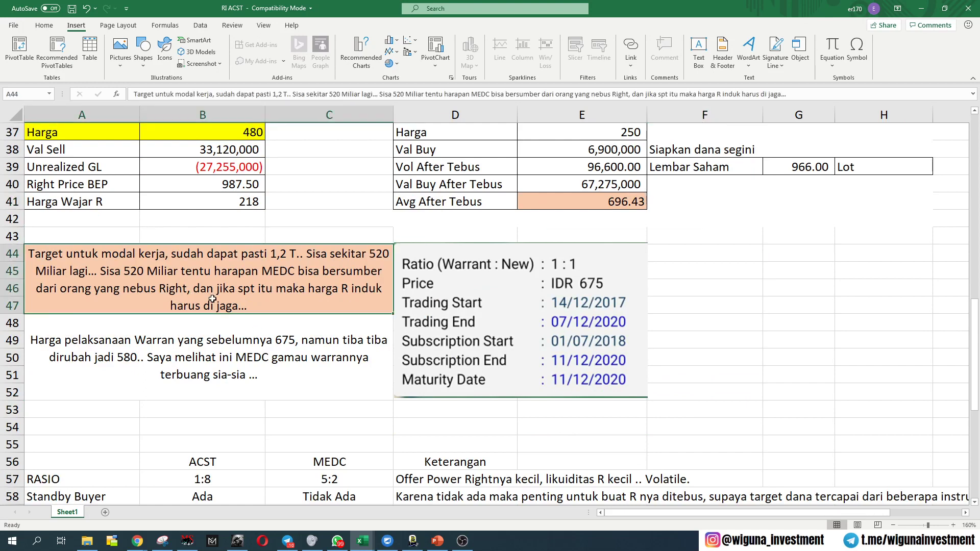
click(254, 350)
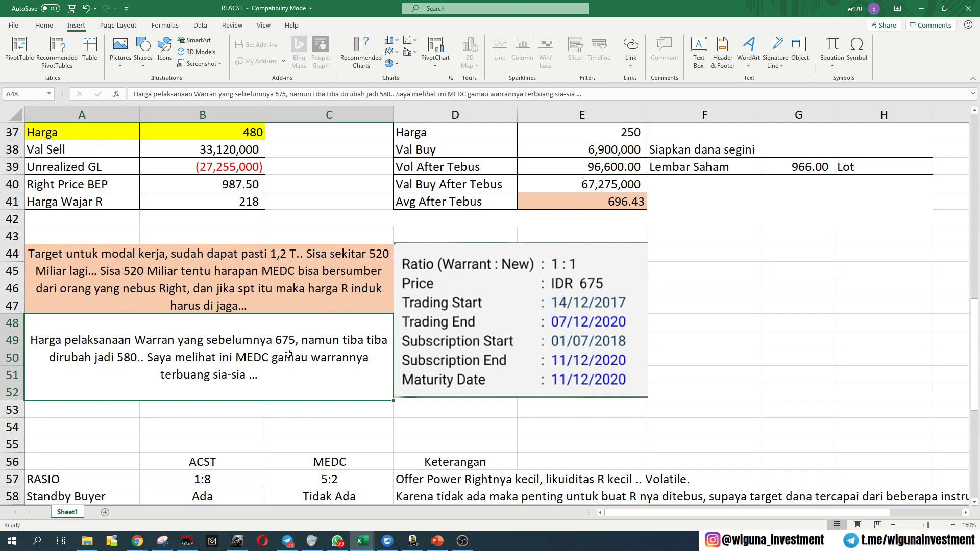
scroll(290, 347, down, 1)
scroll(295, 337, down, 1)
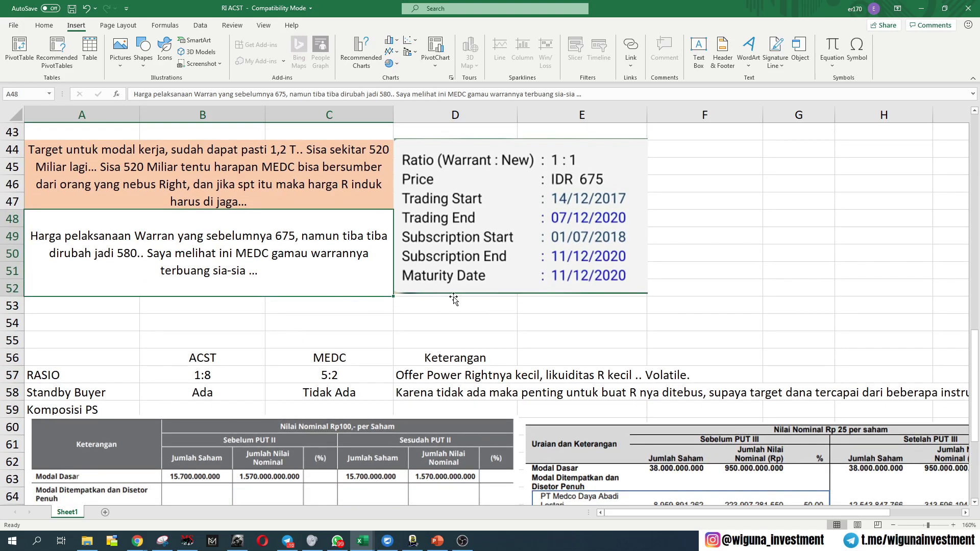
Compare the ACST and MEDC entries for RASIO, Standby Buyer and Komposisi PS, including both shareholder composition images.
drag(489, 269, 489, 270)
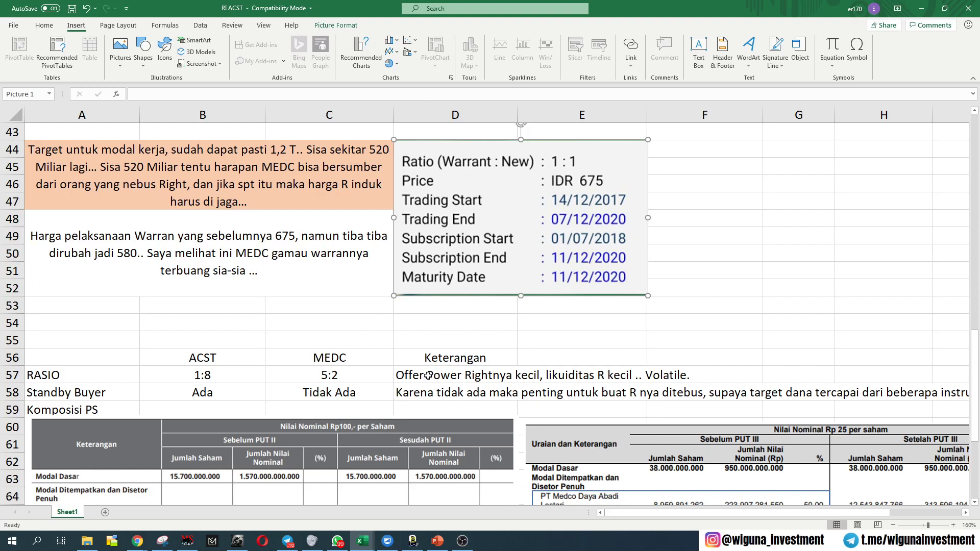
click(206, 379)
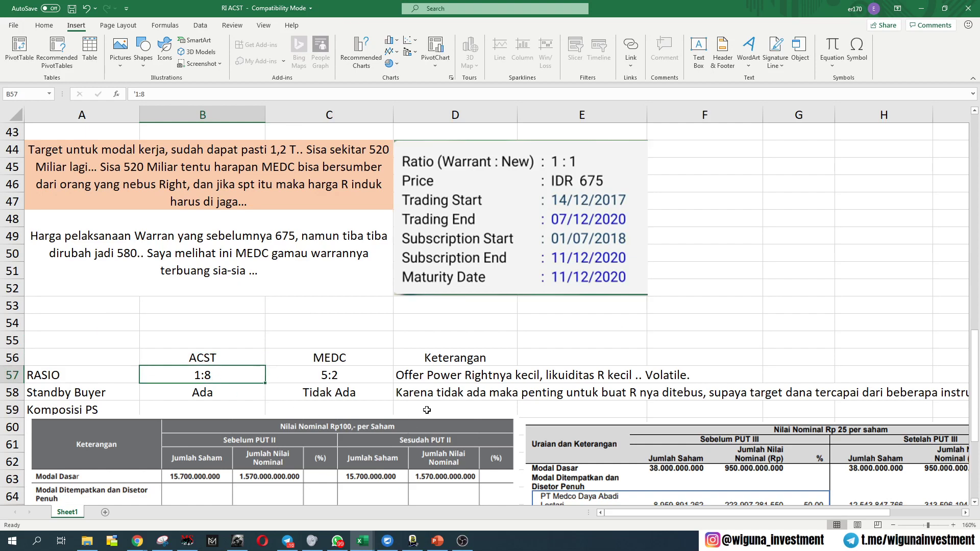
click(343, 391)
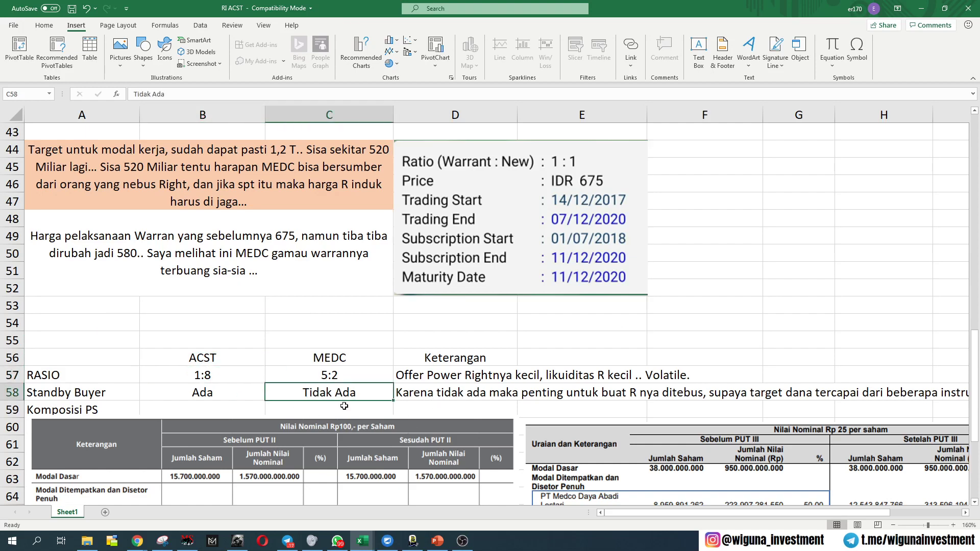
click(347, 416)
click(362, 408)
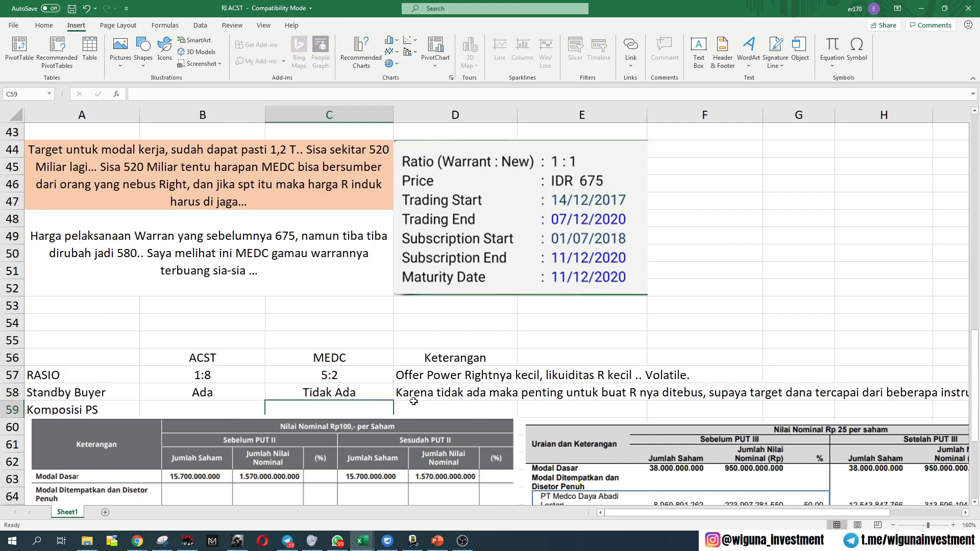
scroll(424, 405, down, 3)
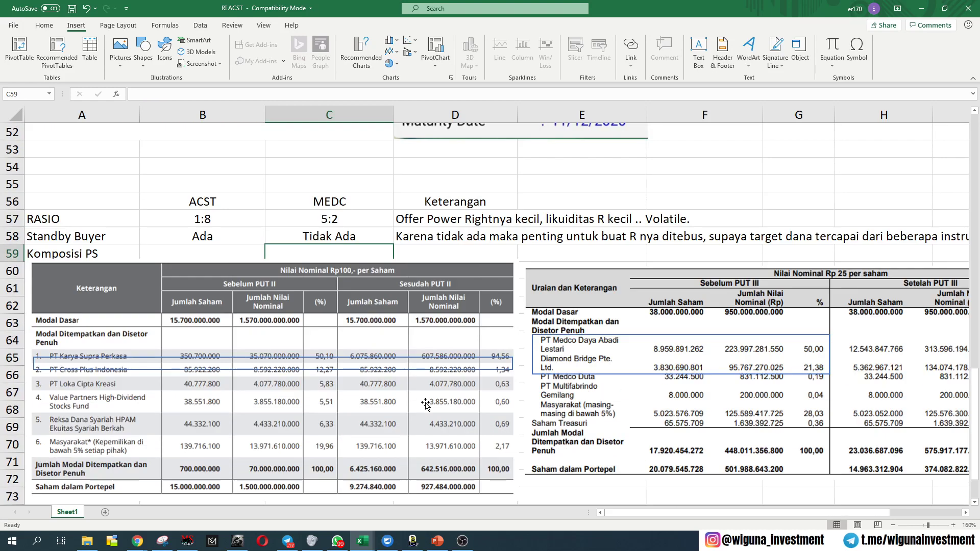
click(673, 403)
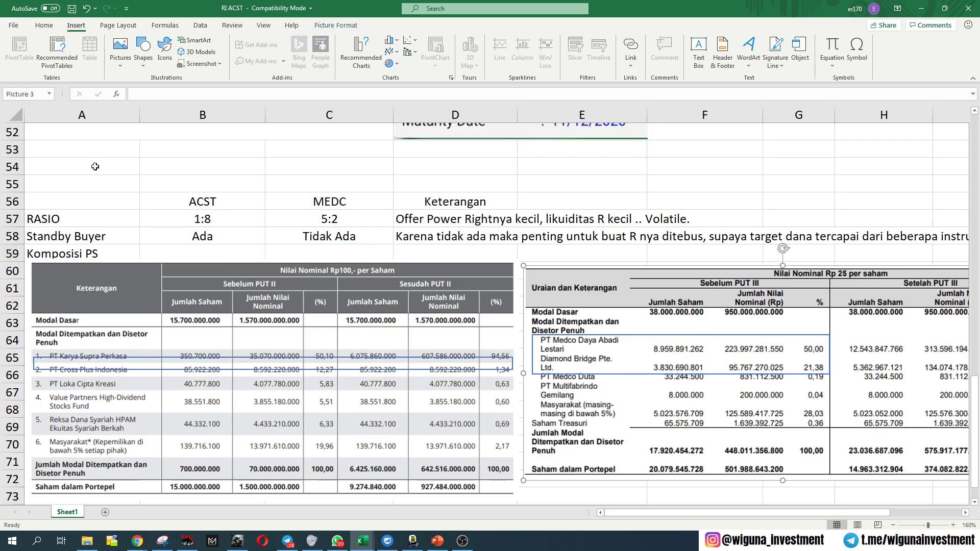
scroll(511, 323, down, 6)
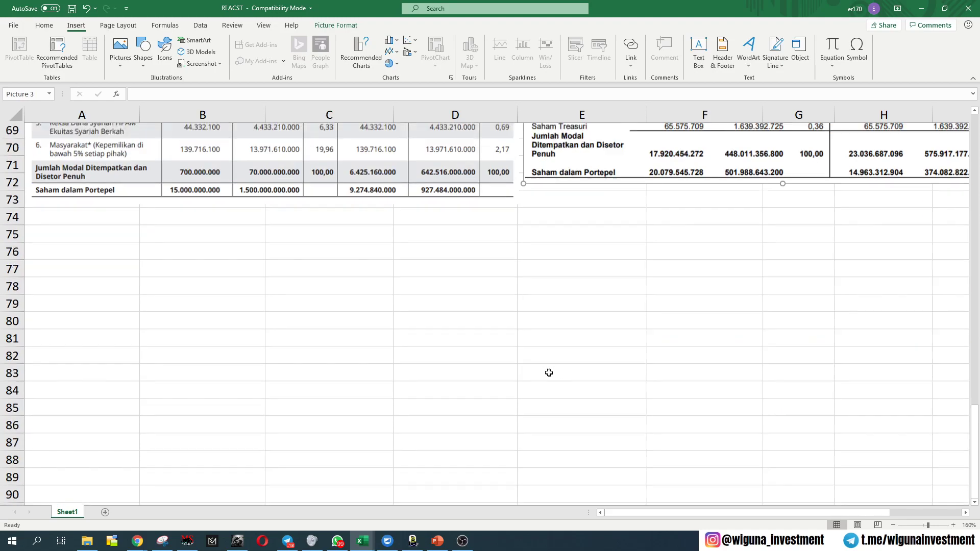
scroll(547, 372, up, 5)
scroll(487, 363, up, 10)
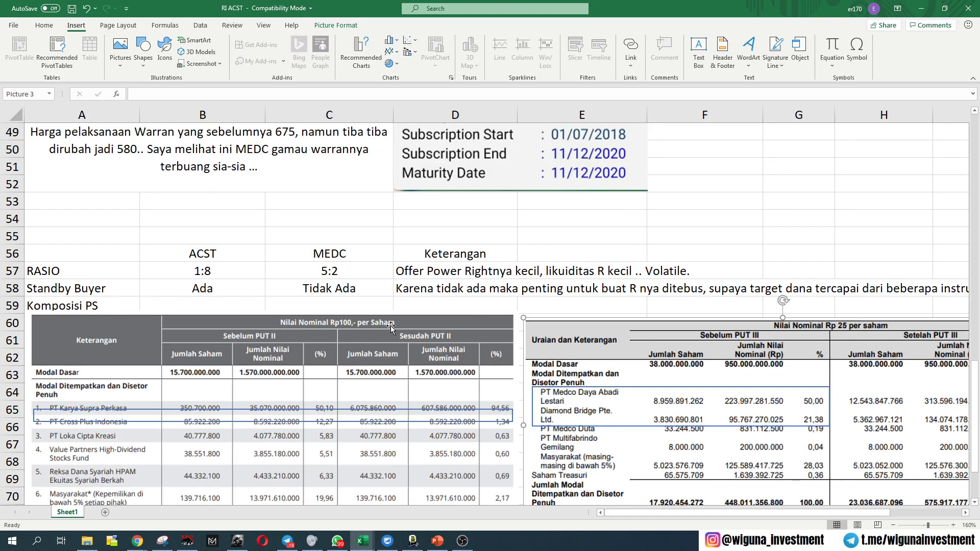
Enlarge the rights issue schedule picture to span about columns E to F and reposition it beside the HARGA TEORITIS BARU table.
scroll(400, 332, up, 8)
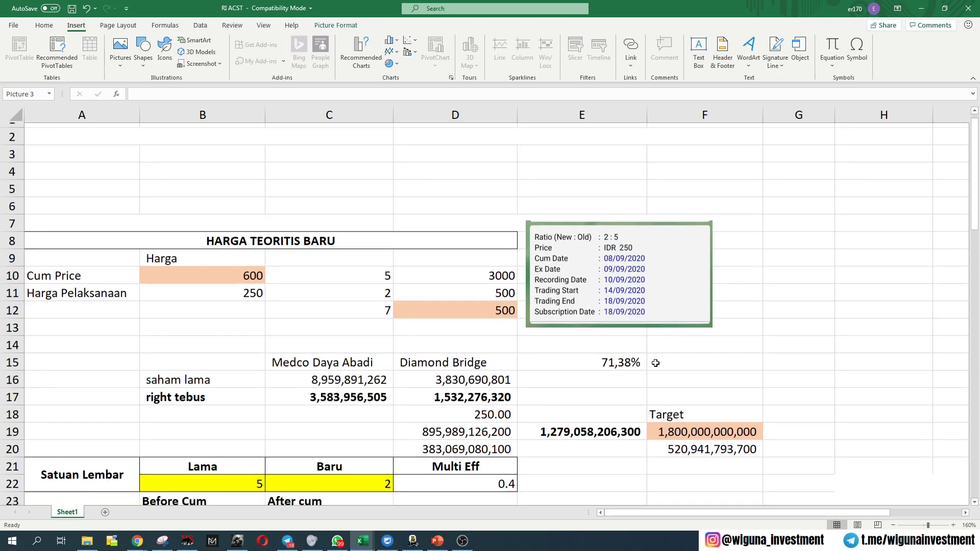
scroll(652, 360, down, 4)
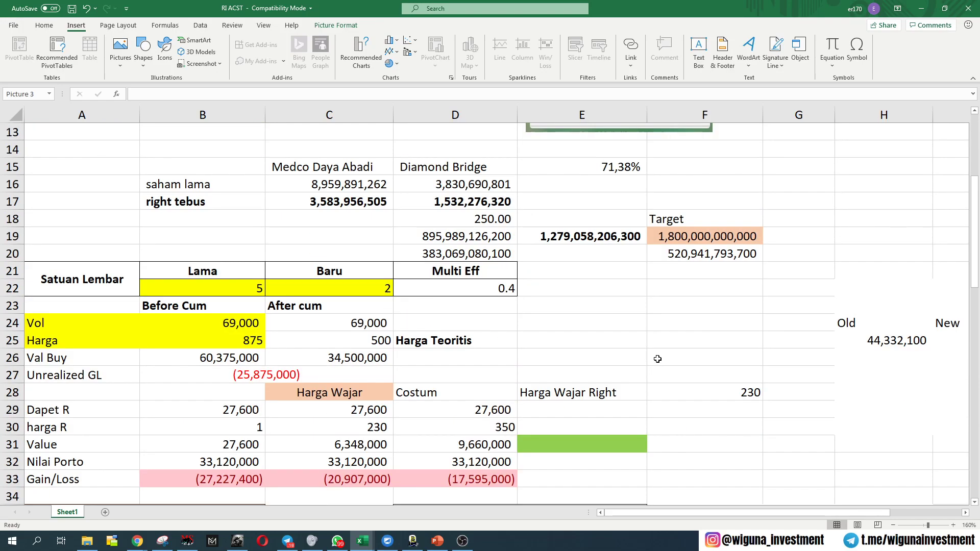
ctrl+scroll(658, 358, down, 2)
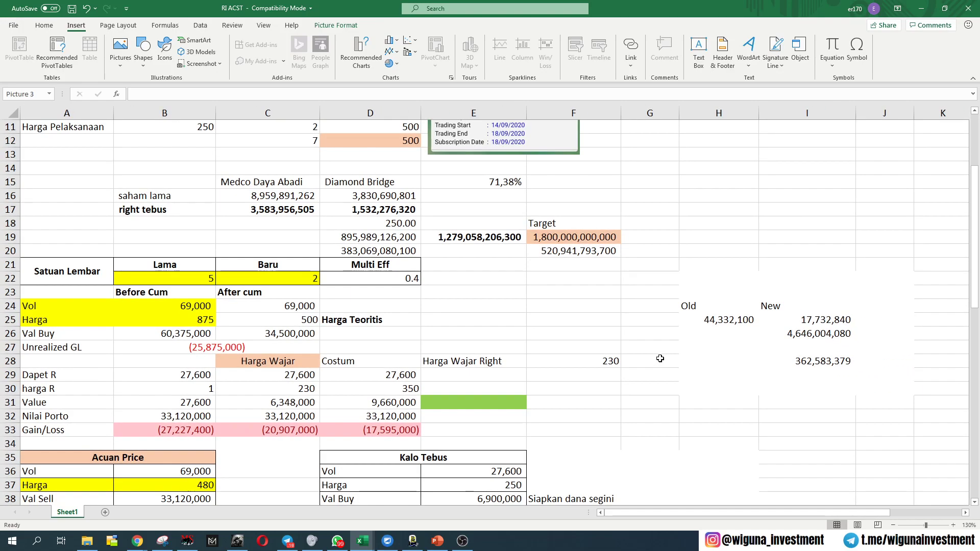
scroll(662, 358, down, 3)
scroll(662, 358, up, 7)
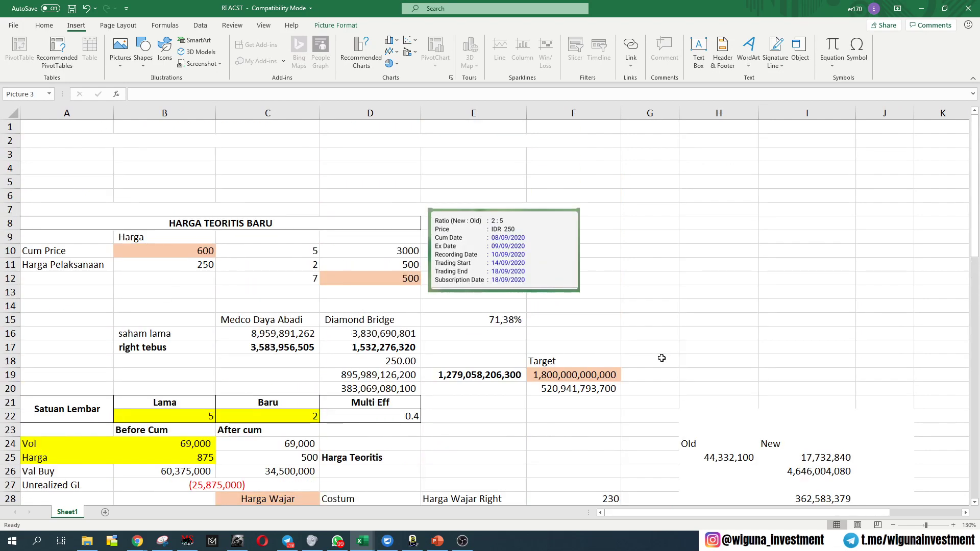
click(538, 271)
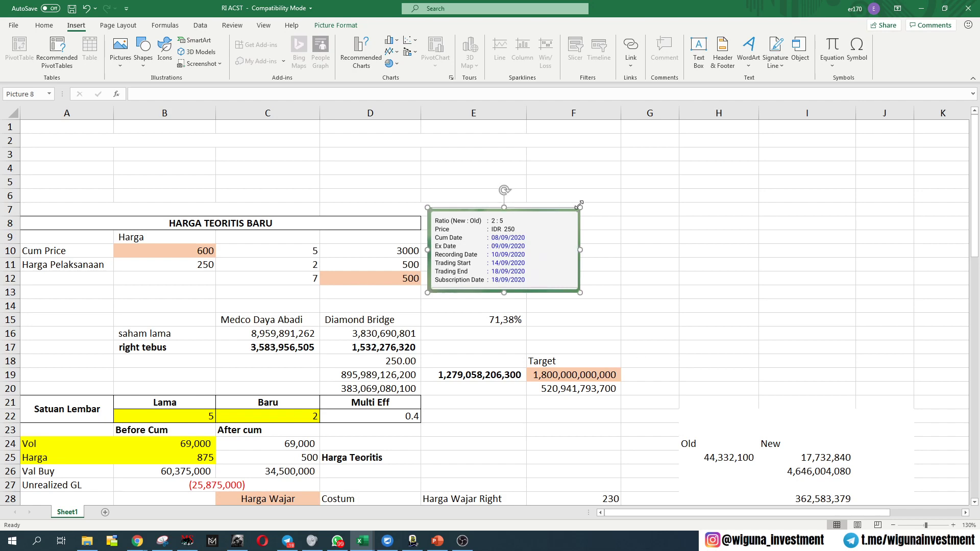
drag(579, 204, 623, 183)
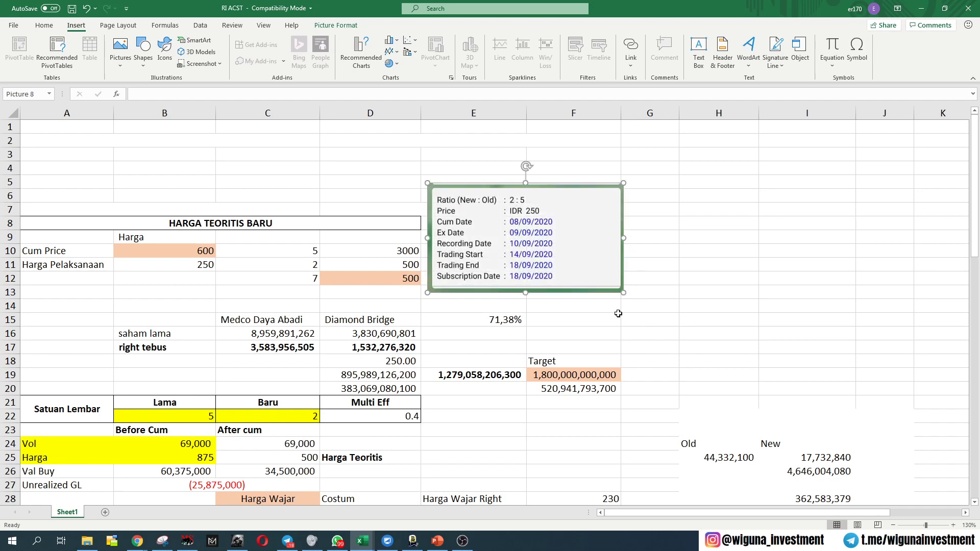
drag(578, 222, 574, 234)
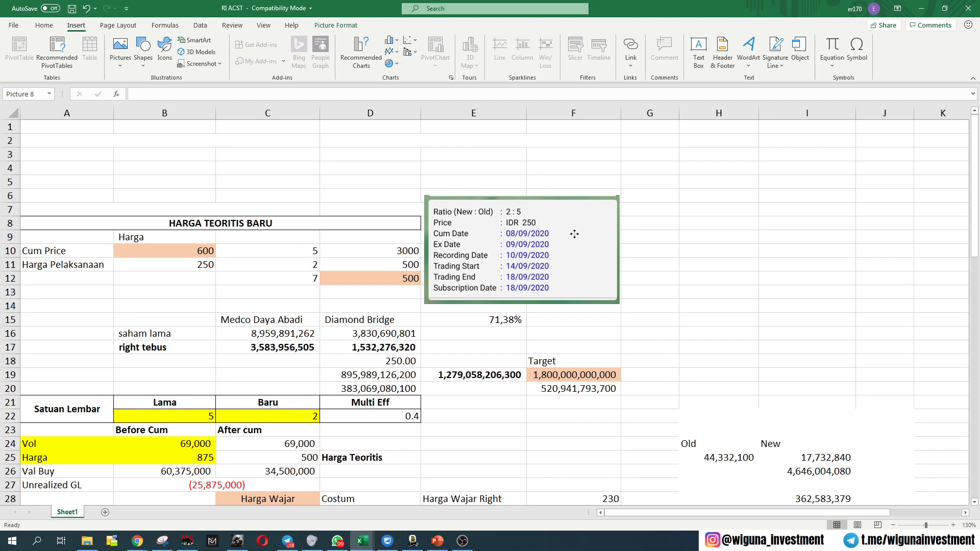
click(644, 352)
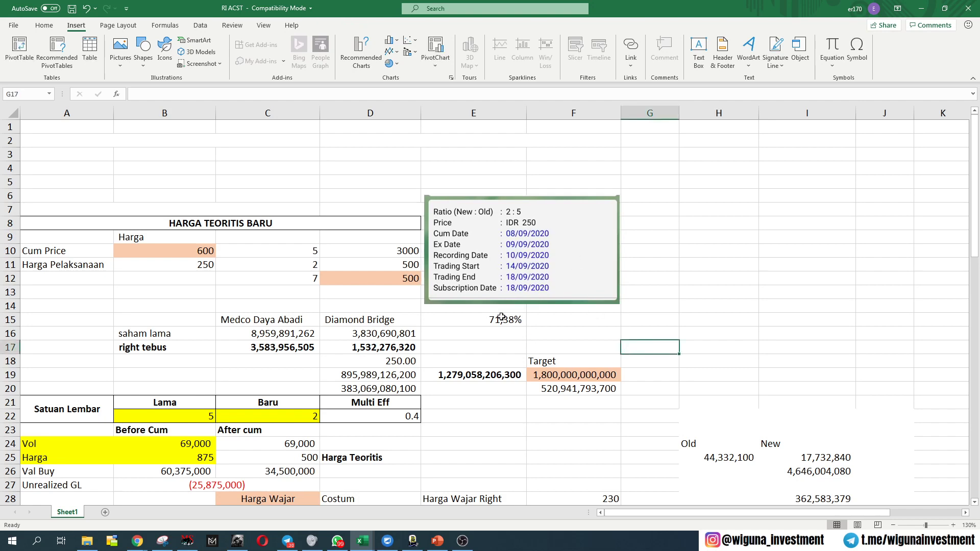
drag(530, 276, 530, 278)
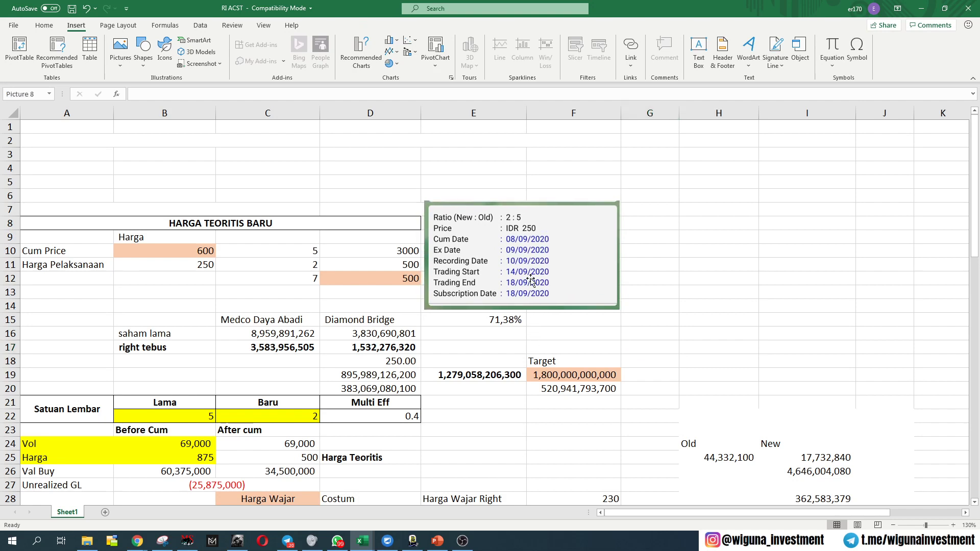
click(561, 347)
Check the rights trading period from 14 to 18 September 2020 in the system calendar, and close the calendar.
click(941, 541)
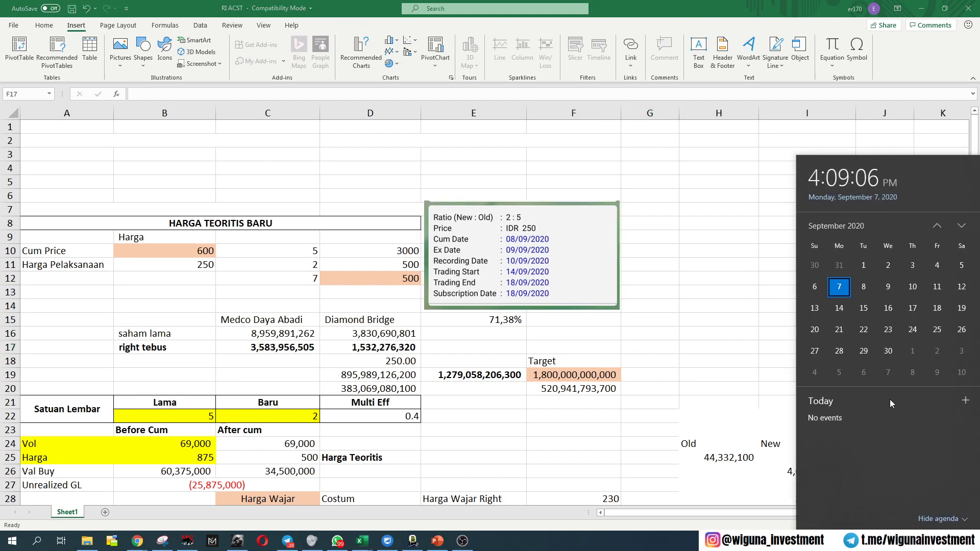
click(939, 307)
click(955, 312)
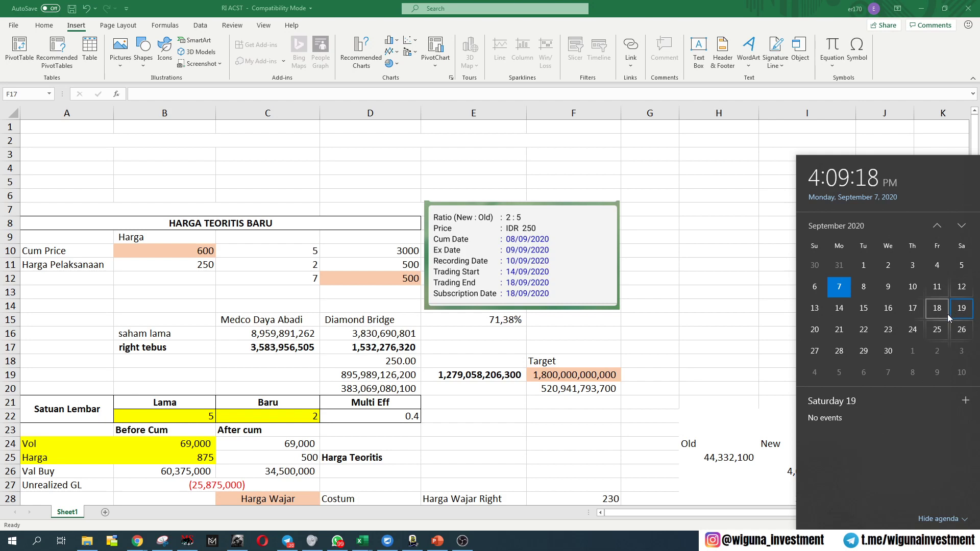
click(905, 312)
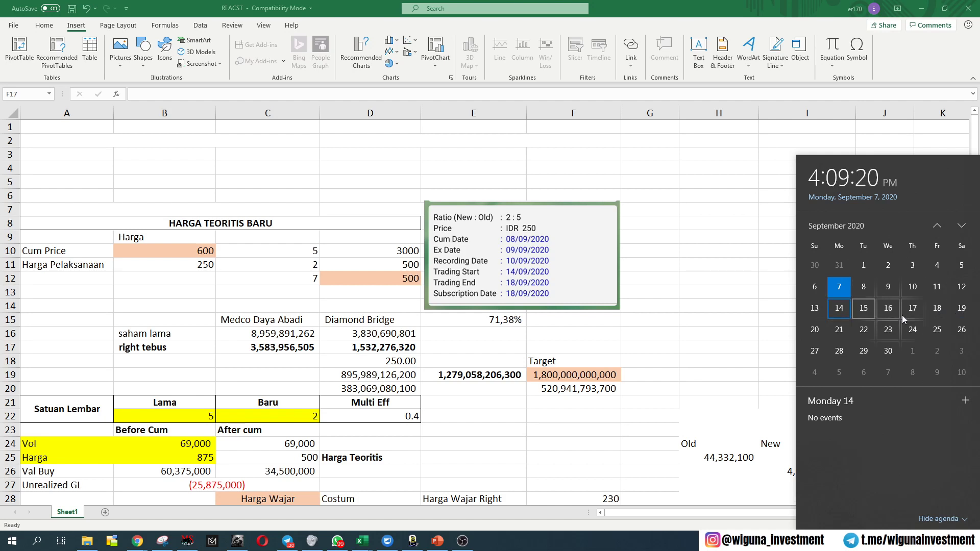
click(929, 313)
click(849, 312)
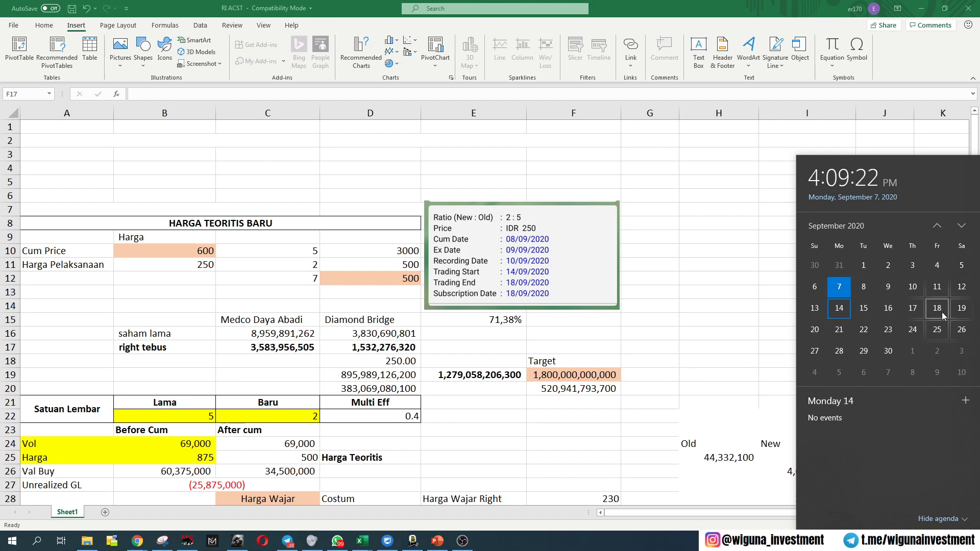
click(939, 311)
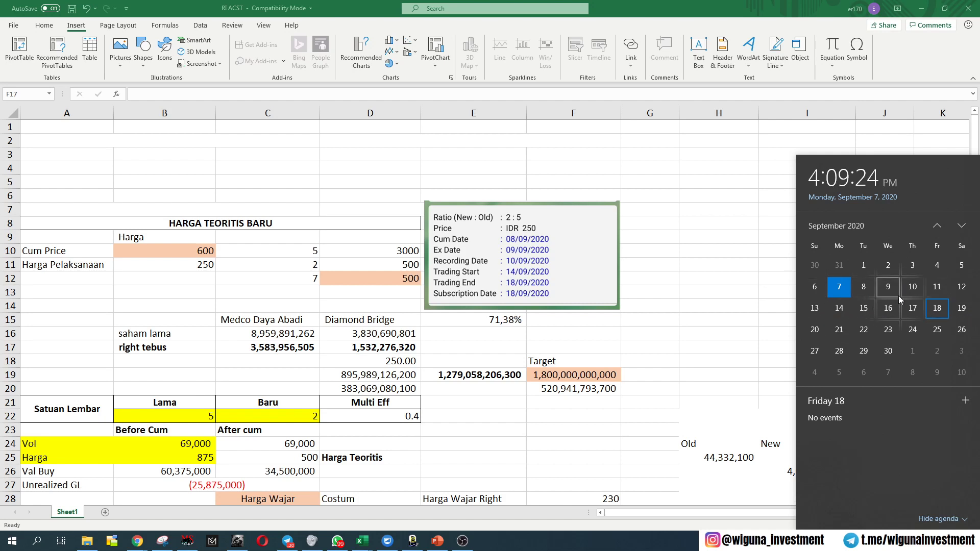
click(839, 308)
click(942, 310)
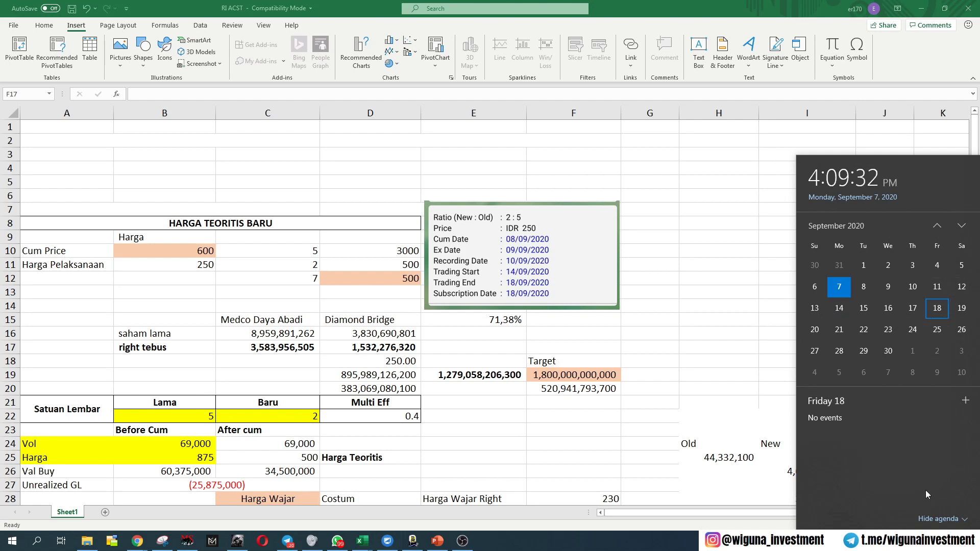
click(499, 447)
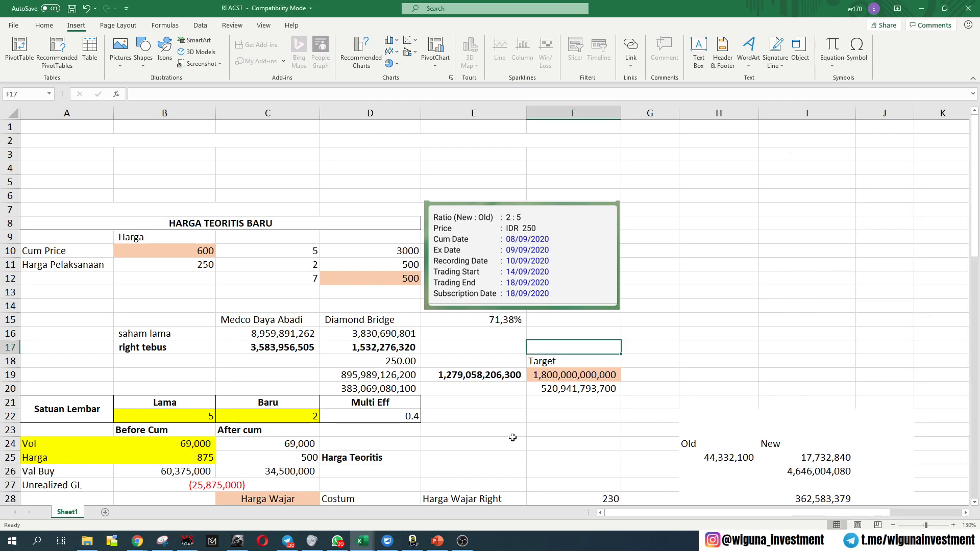
Examine the Lama and Baru ratio cells and the Multi Eff formula in the Satuan Lembar table.
scroll(514, 434, down, 4)
scroll(523, 423, down, 2)
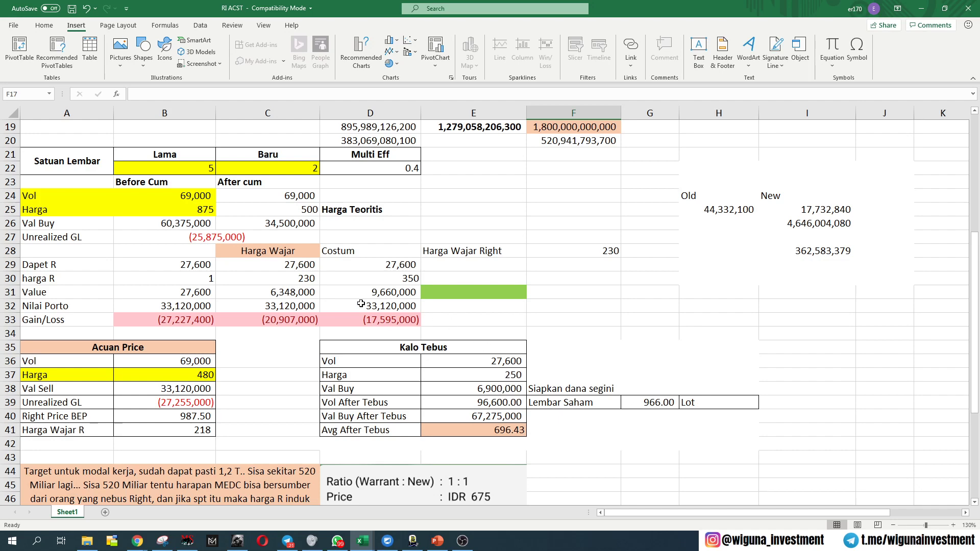
click(209, 169)
click(284, 170)
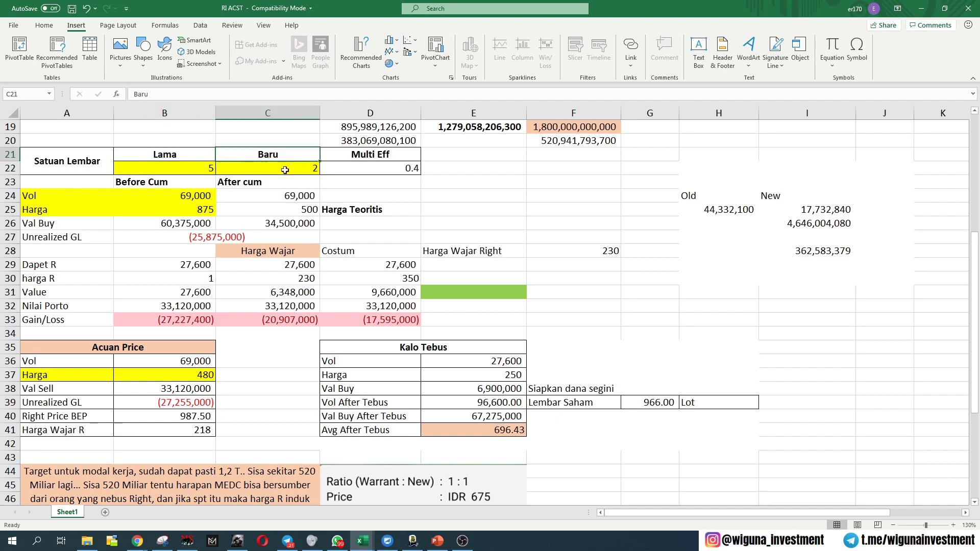
click(369, 175)
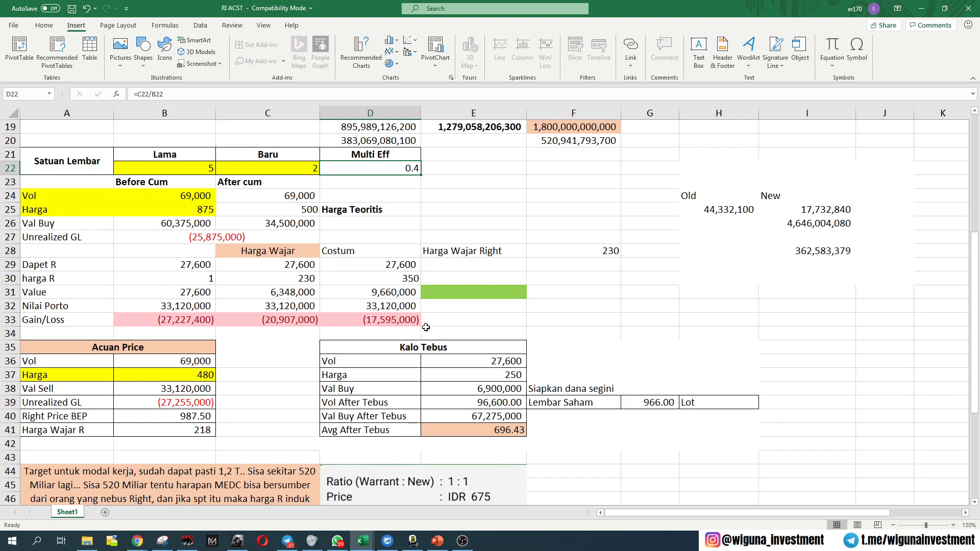
Apply borders to the cells in A44:E52 that hold the working capital note, the warrant note and the warrant details picture.
scroll(427, 328, down, 1)
scroll(427, 328, down, 2)
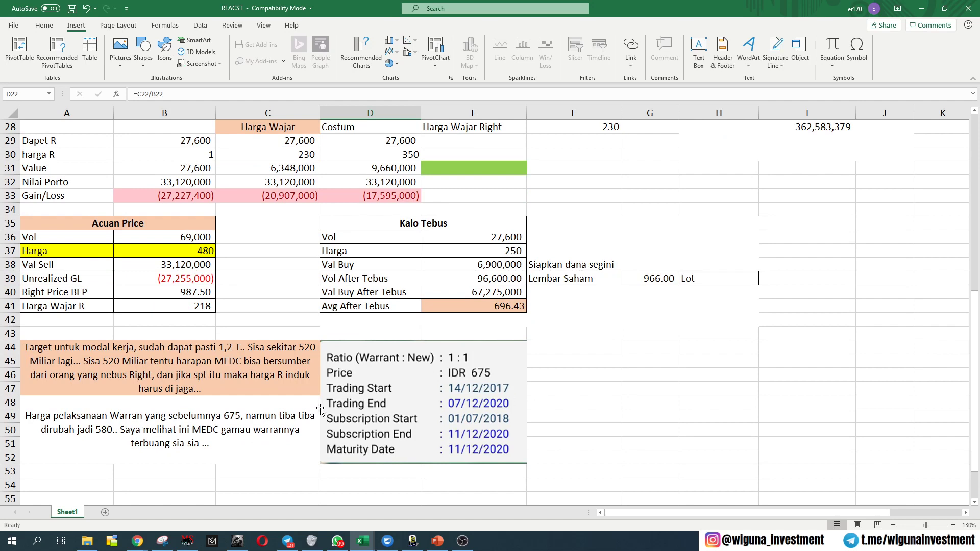
click(202, 373)
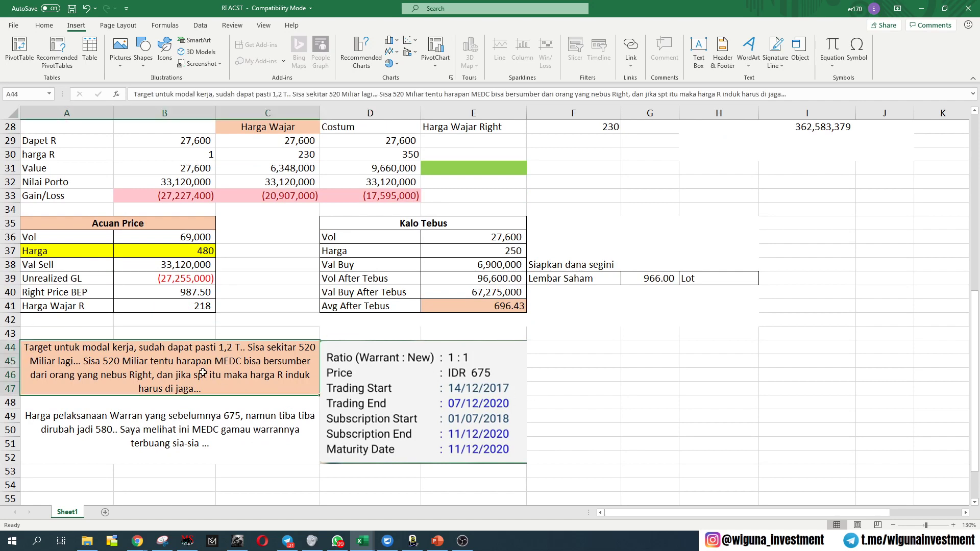
drag(205, 373, 468, 429)
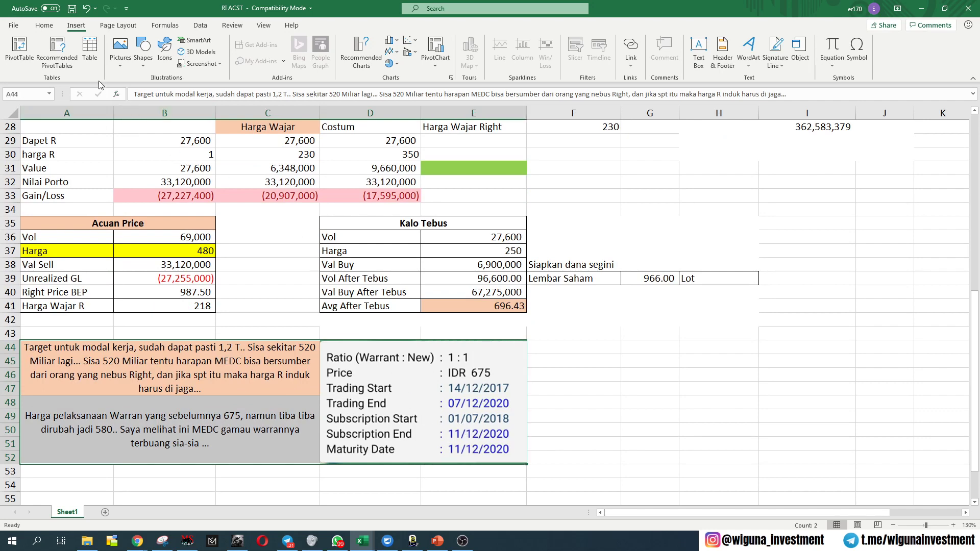
click(44, 25)
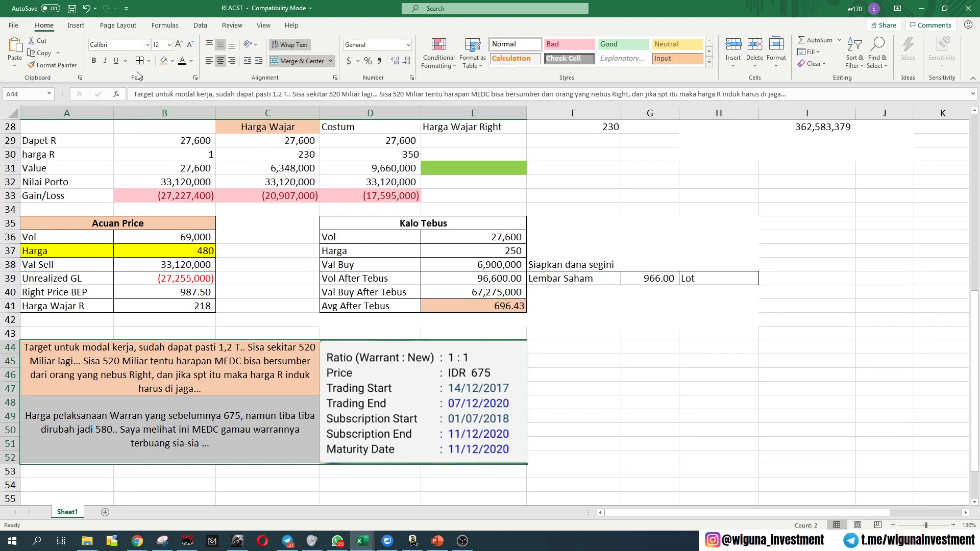
click(140, 65)
click(633, 309)
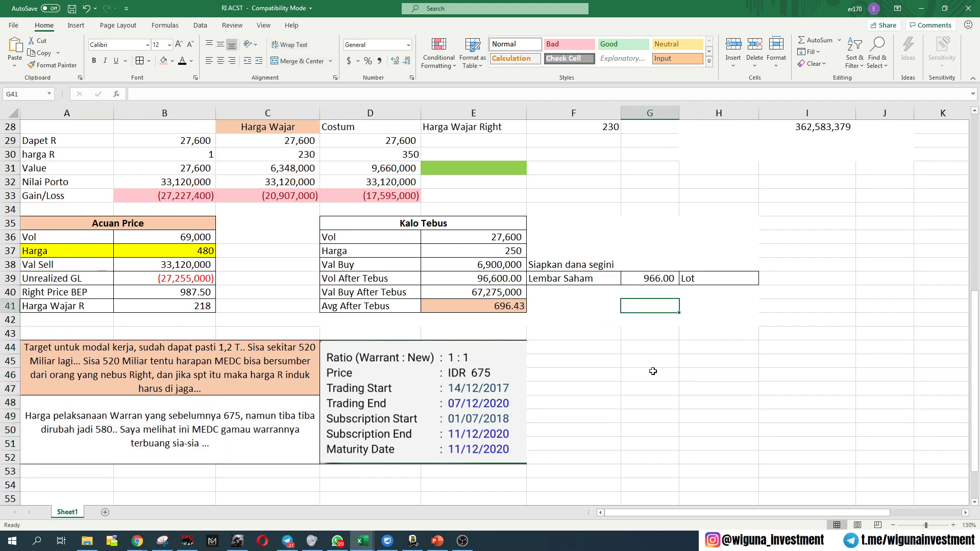